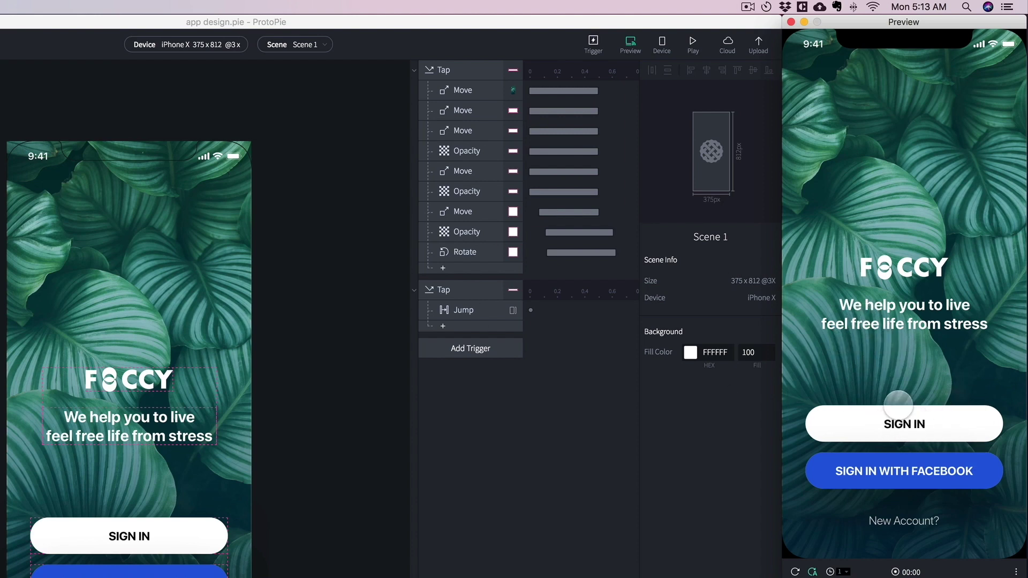
Step: Test the finished prototype in the preview: sign in, swipe through the category cards, and open the Focus card
{"action": "left_click", "coordinate": [902, 422]}
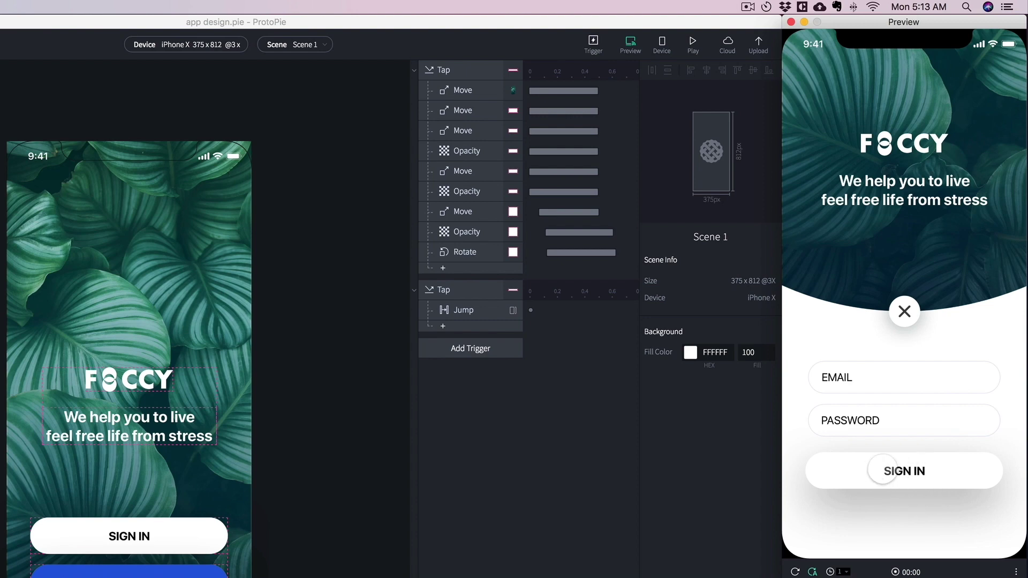
{"action": "left_click", "coordinate": [889, 471]}
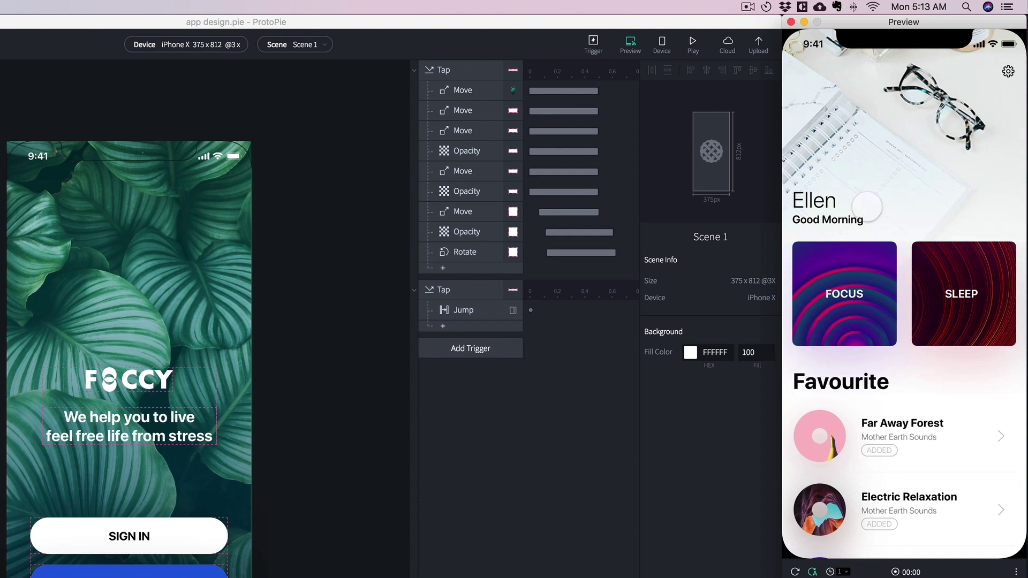
{"action": "left_click_drag", "start_coordinate": [846, 265], "coordinate": [805, 272]}
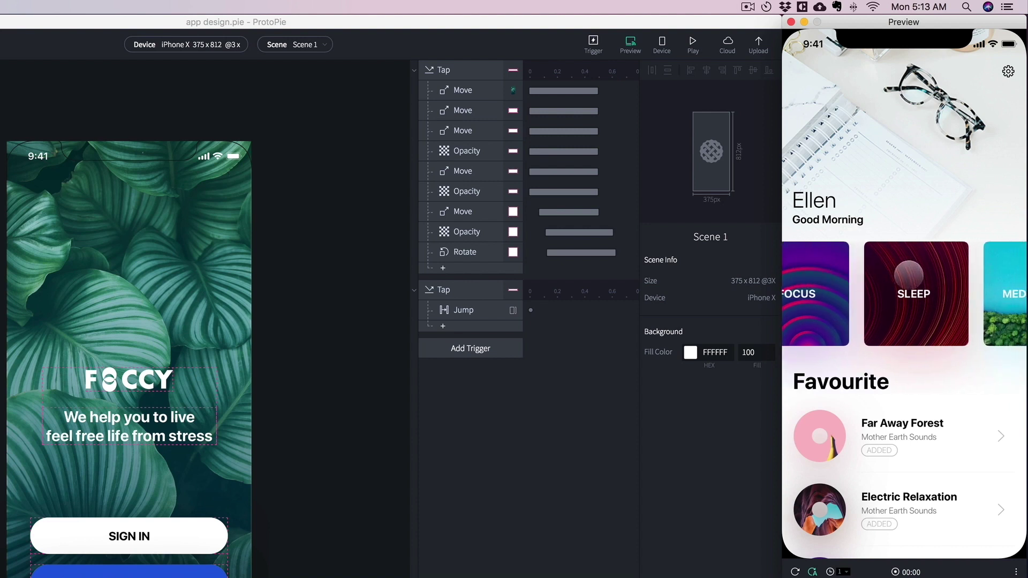
{"action": "mouse_move", "coordinate": [866, 479]}
{"action": "left_mouse_down"}
{"action": "mouse_move", "coordinate": [867, 435]}
{"action": "mouse_move", "coordinate": [871, 479]}
{"action": "left_mouse_up"}
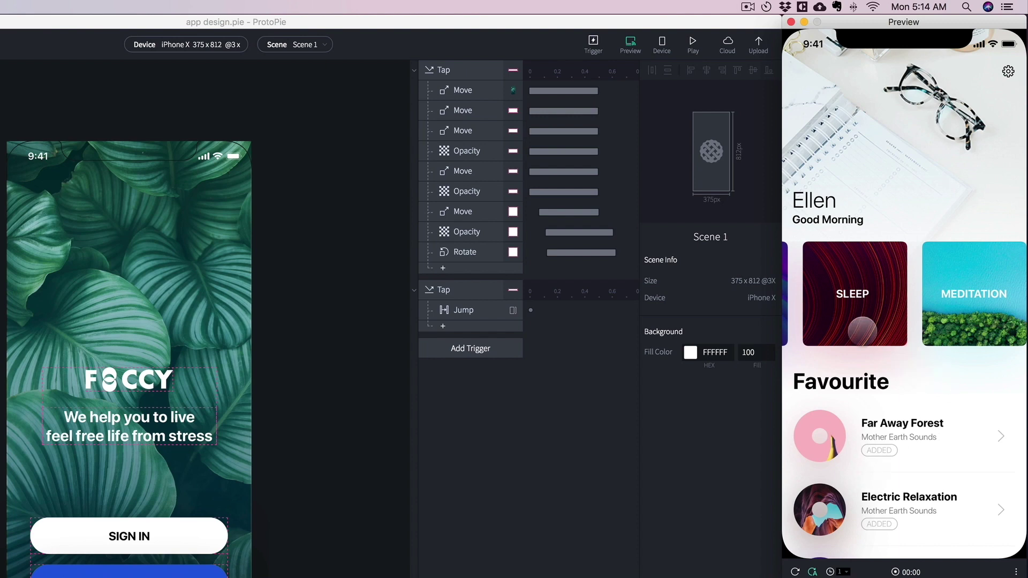
{"action": "left_click_drag", "start_coordinate": [859, 328], "coordinate": [947, 319]}
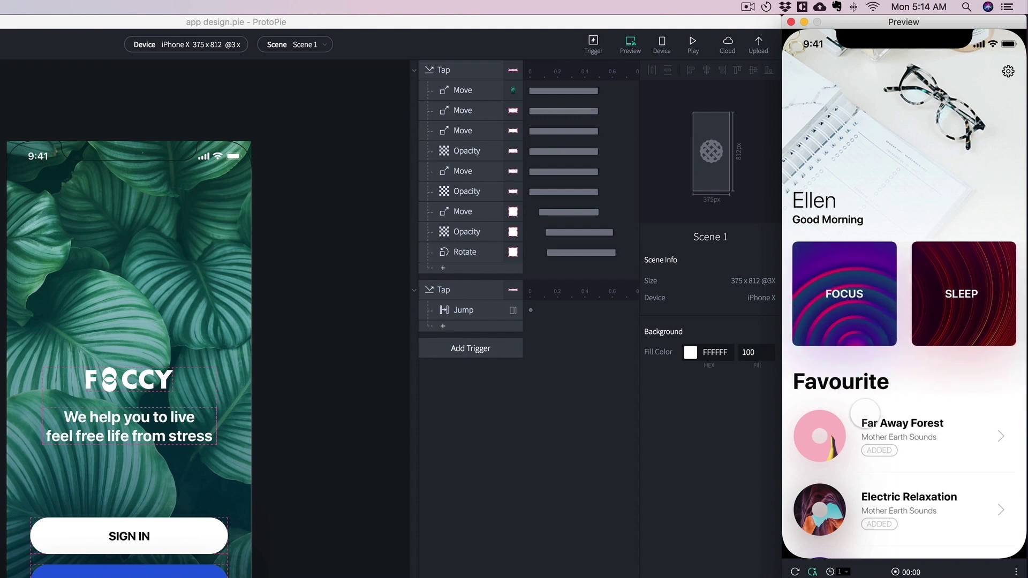
{"action": "left_click", "coordinate": [832, 298]}
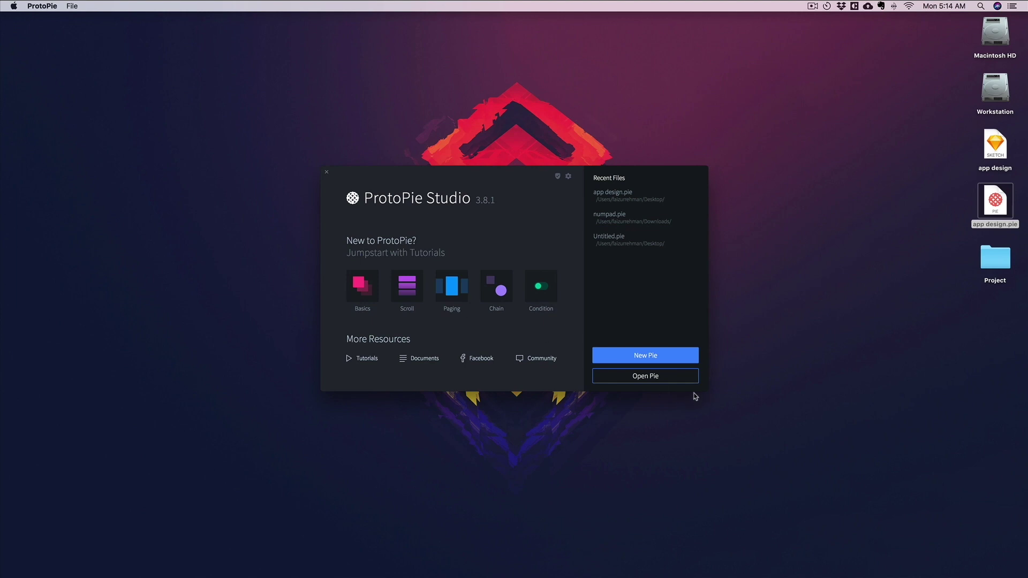
Step: Create a new blank pie file
{"action": "left_click", "coordinate": [663, 362]}
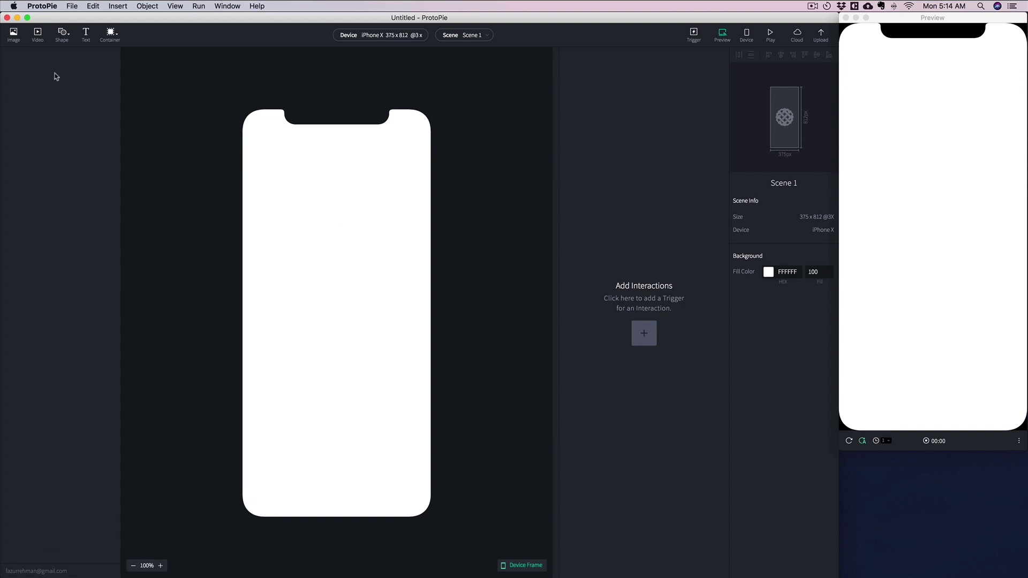
{"action": "left_click", "coordinate": [111, 35]}
{"action": "left_click", "coordinate": [174, 102]}
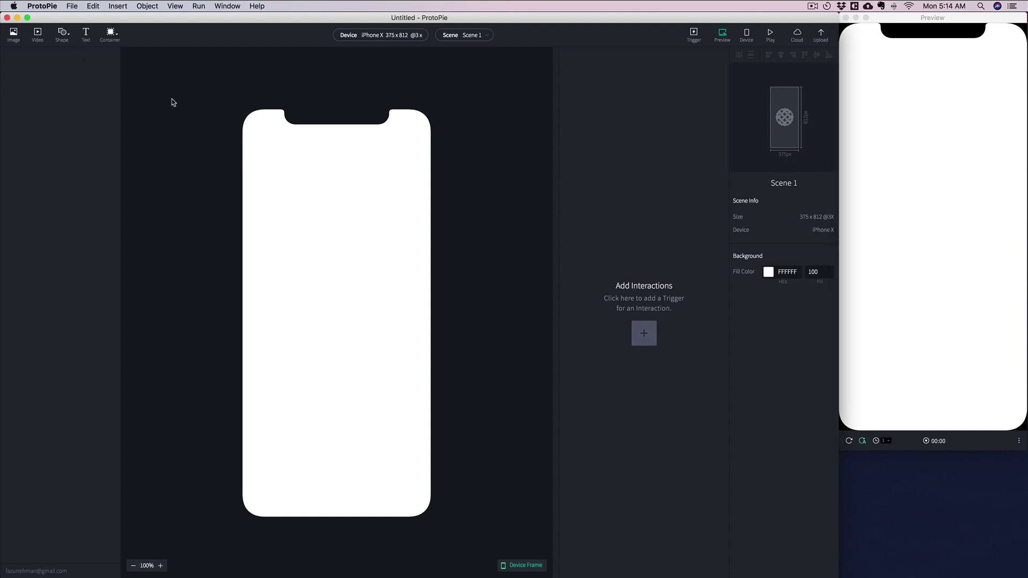
Step: Review the Android, Desktop and Custom device size options, leaving the device selection without changes
{"action": "left_click", "coordinate": [390, 36]}
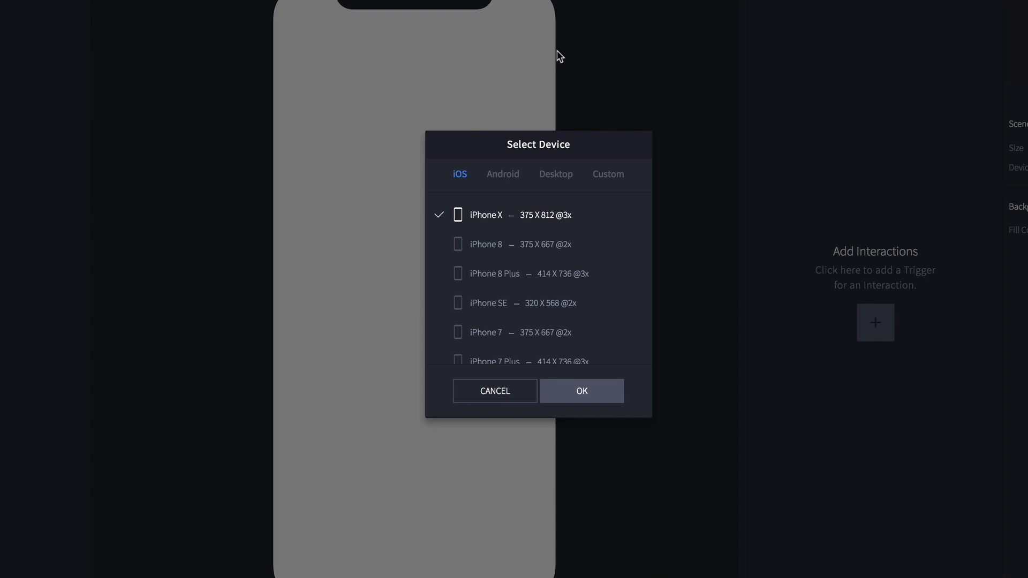
{"action": "left_click", "coordinate": [505, 175]}
{"action": "left_click", "coordinate": [549, 176]}
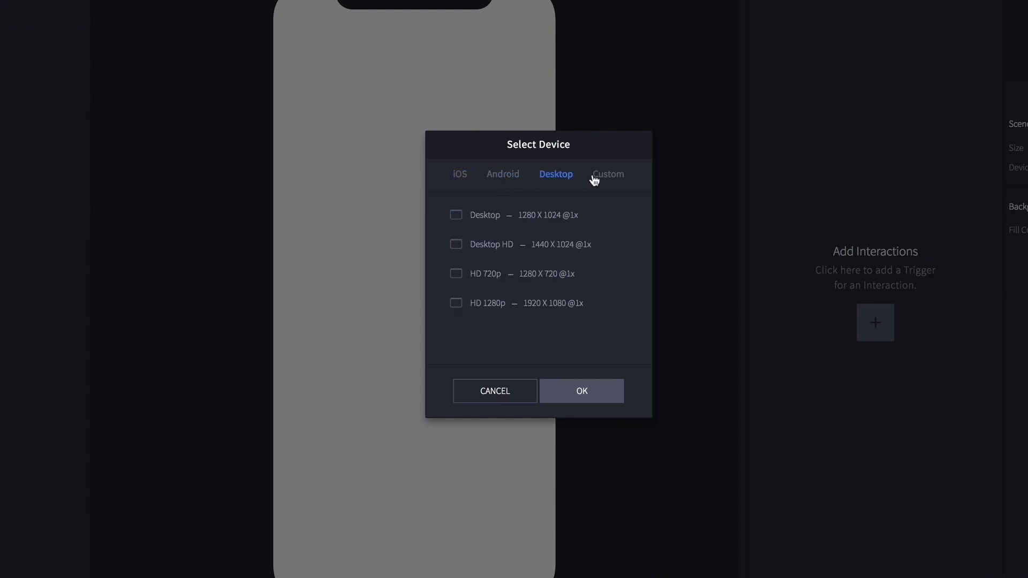
{"action": "left_click", "coordinate": [601, 178]}
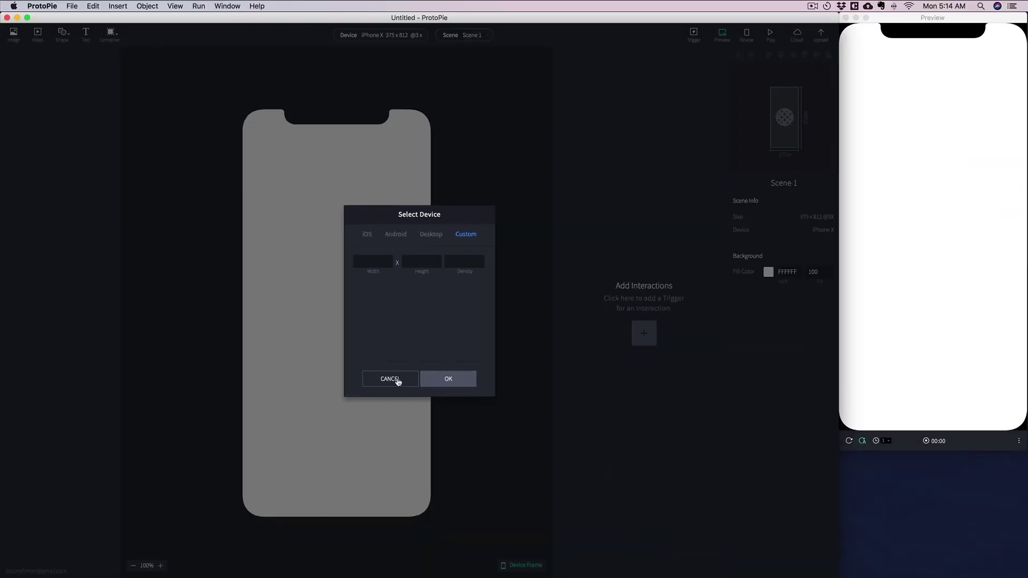
{"action": "left_click", "coordinate": [502, 395]}
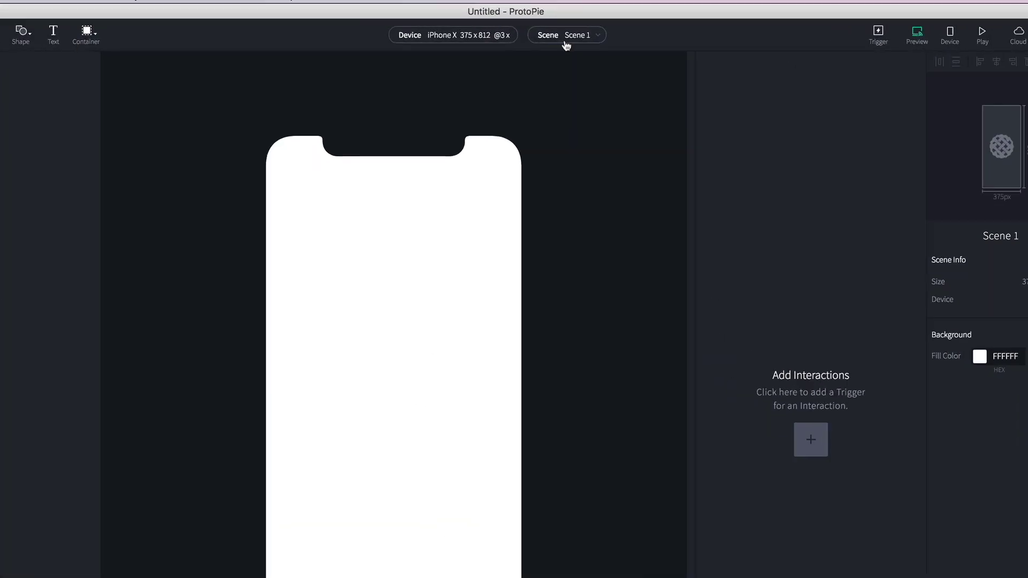
Step: Review the scene management options and the available interaction trigger types without adding anything
{"action": "left_click", "coordinate": [464, 35]}
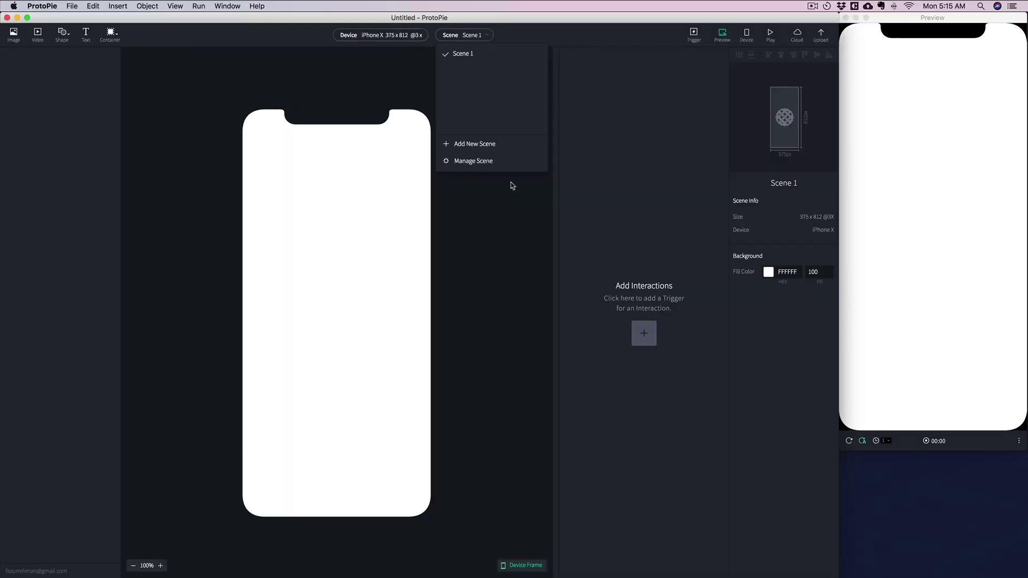
{"action": "left_click", "coordinate": [662, 308]}
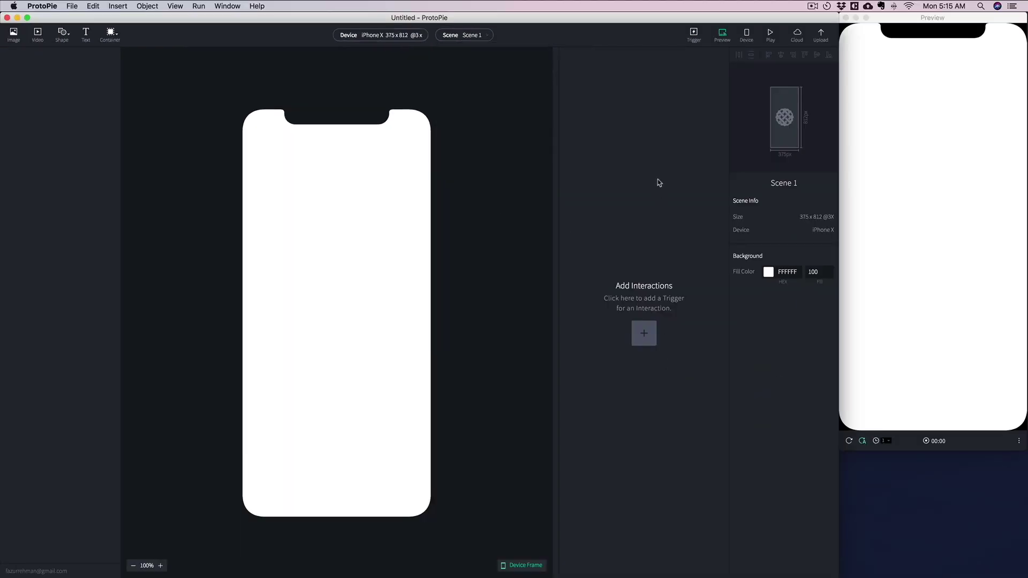
{"action": "left_click", "coordinate": [644, 334]}
{"action": "left_click", "coordinate": [599, 54]}
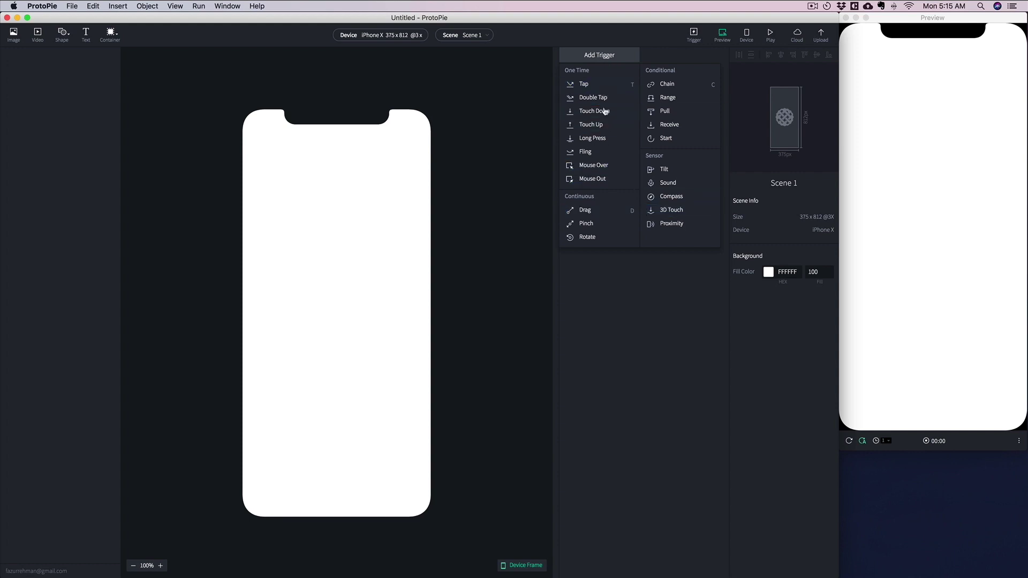
{"action": "left_click", "coordinate": [679, 279]}
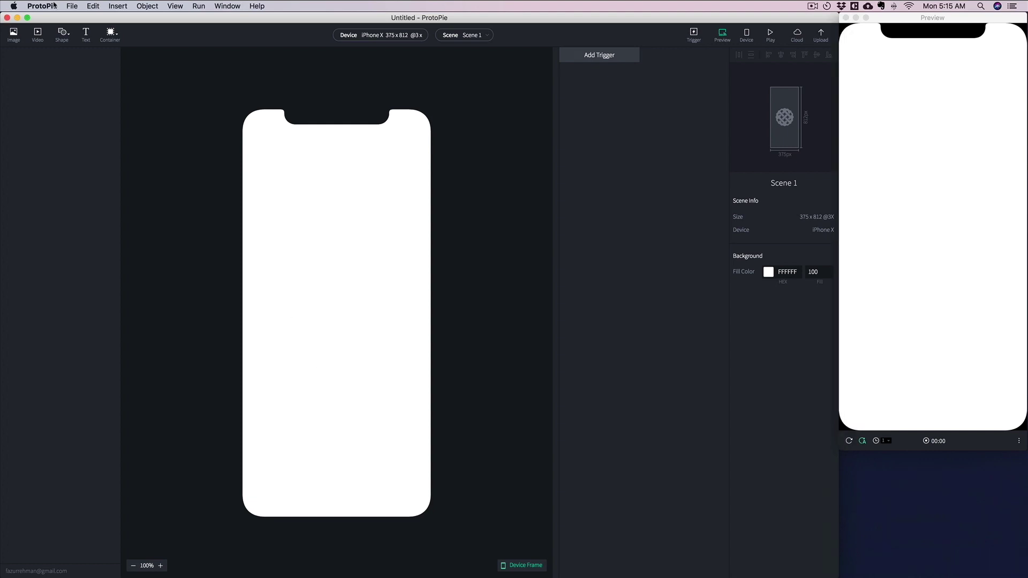
{"action": "left_click", "coordinate": [71, 7]}
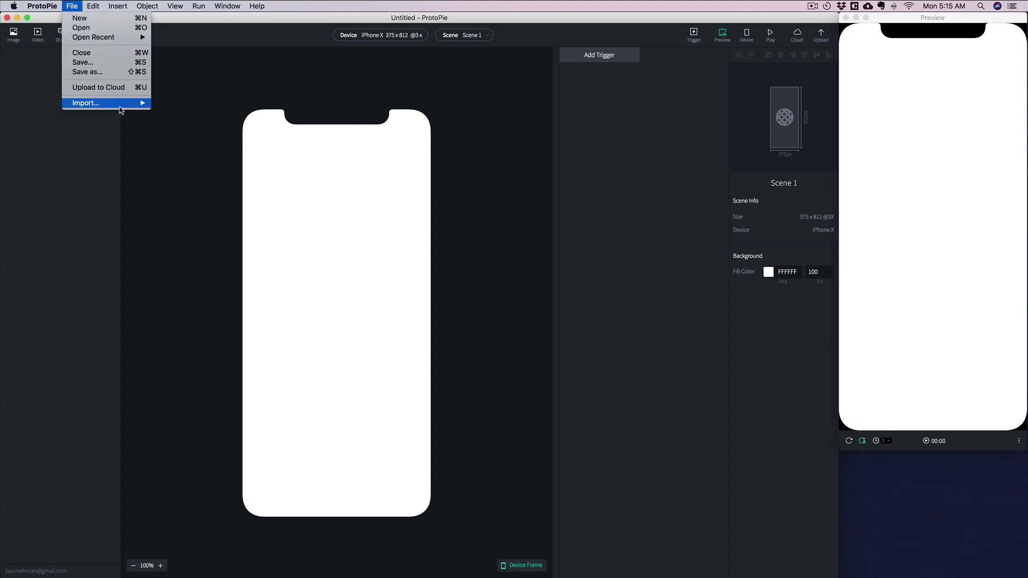
{"action": "mouse_move", "coordinate": [123, 103]}
{"action": "left_click", "coordinate": [173, 113]}
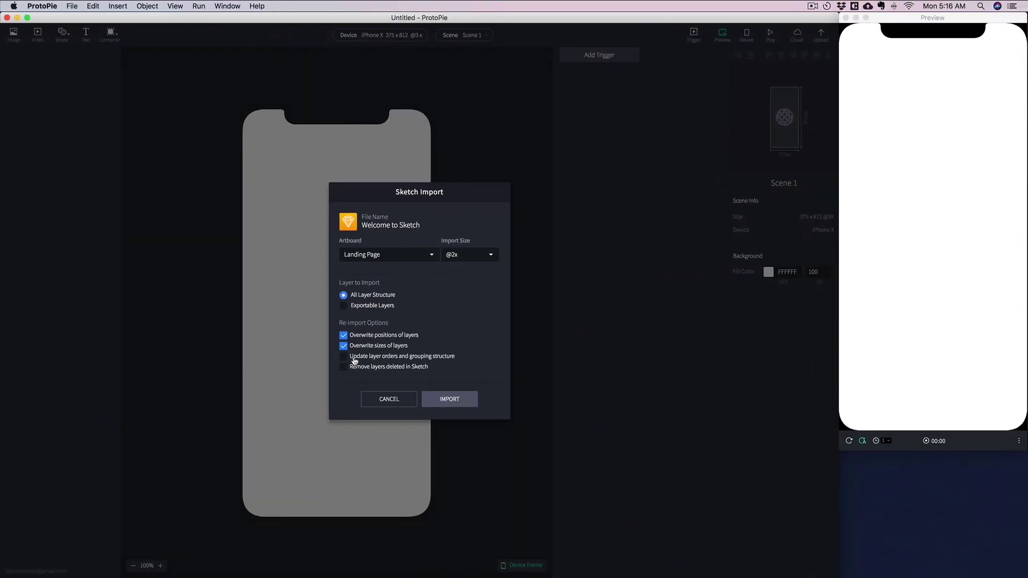
{"action": "left_click", "coordinate": [423, 357]}
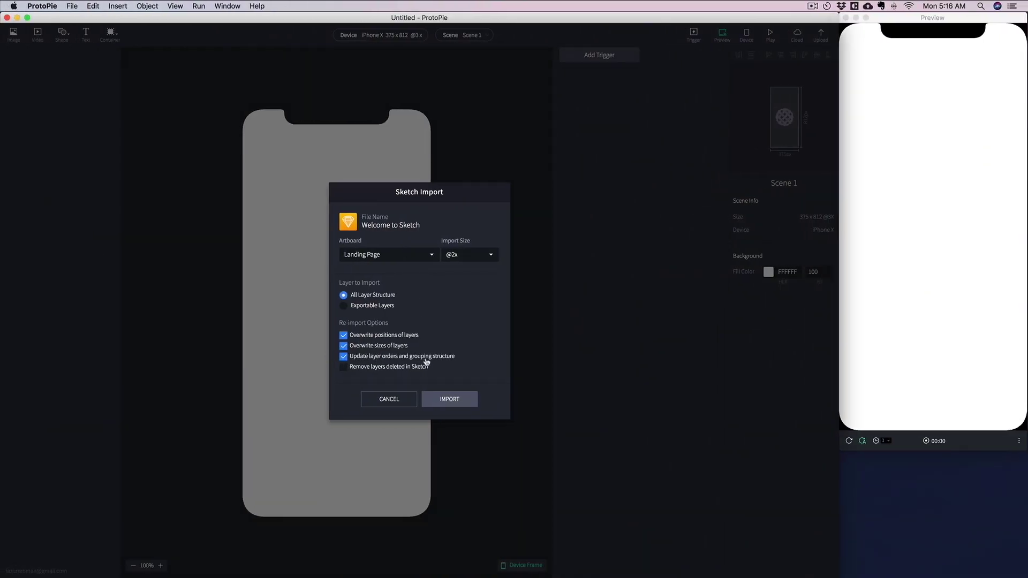
{"action": "left_click", "coordinate": [455, 403]}
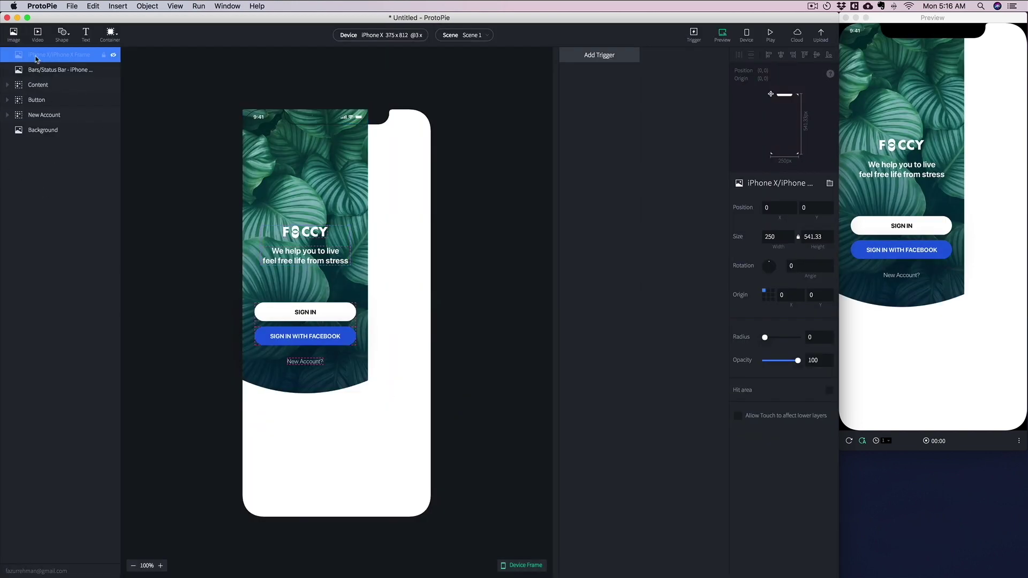
Step: Inspect the contents of the imported Content and Button layer groups, leaving both collapsed
{"action": "left_click", "coordinate": [8, 85]}
{"action": "left_click", "coordinate": [7, 86]}
{"action": "left_click", "coordinate": [8, 101]}
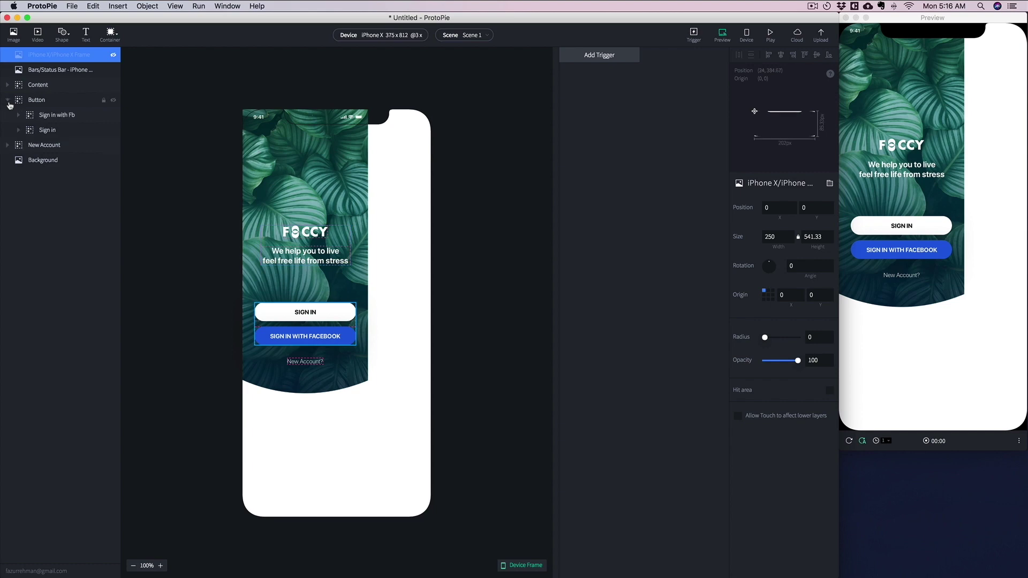
{"action": "left_click", "coordinate": [7, 100]}
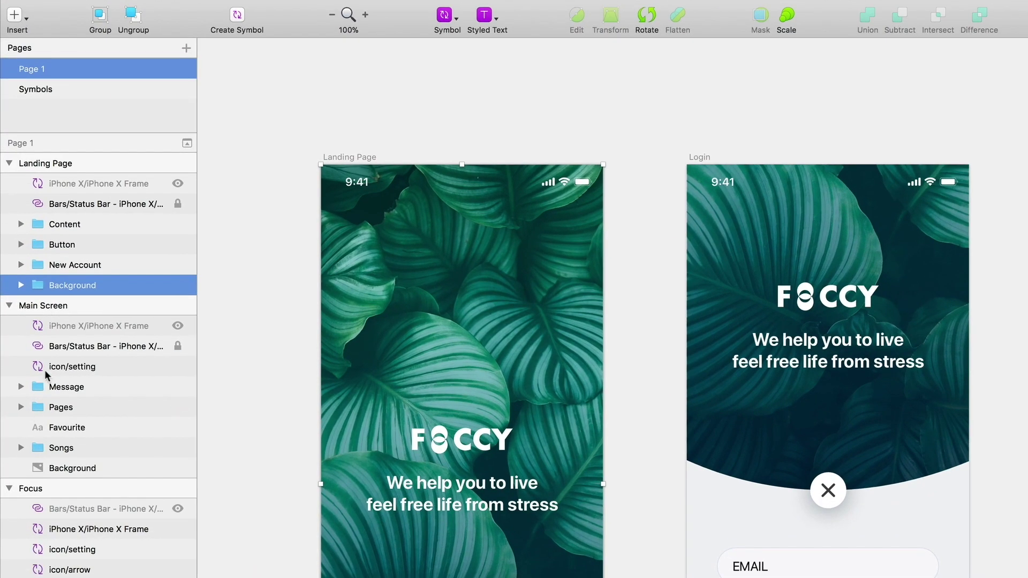
Step: Switch to Sketch and inspect the Message and Pages layer groups of the Main Screen artboard, leaving both collapsed
{"action": "left_click", "coordinate": [18, 259]}
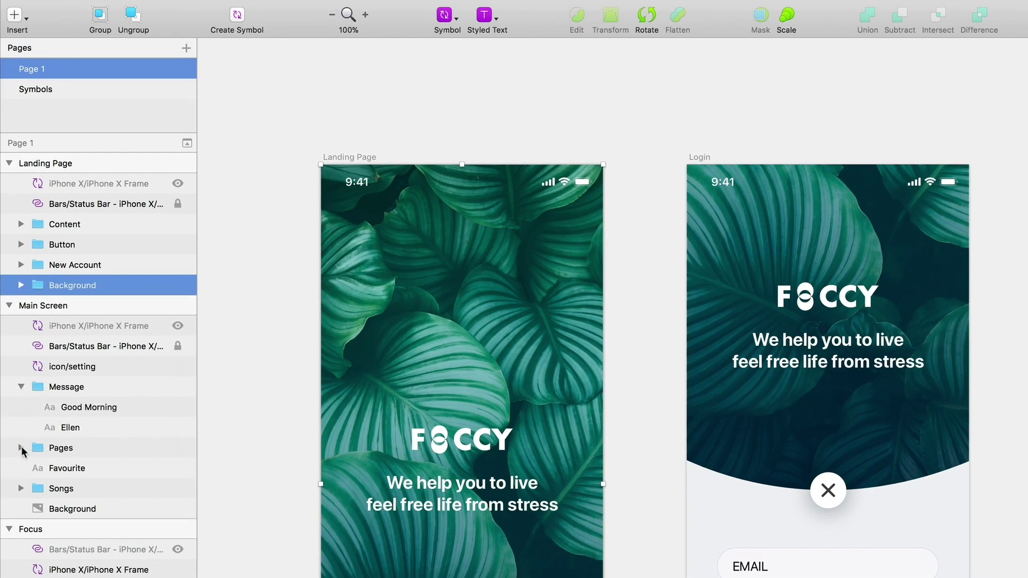
{"action": "left_click", "coordinate": [21, 447]}
{"action": "left_click", "coordinate": [20, 448]}
{"action": "left_click", "coordinate": [19, 387]}
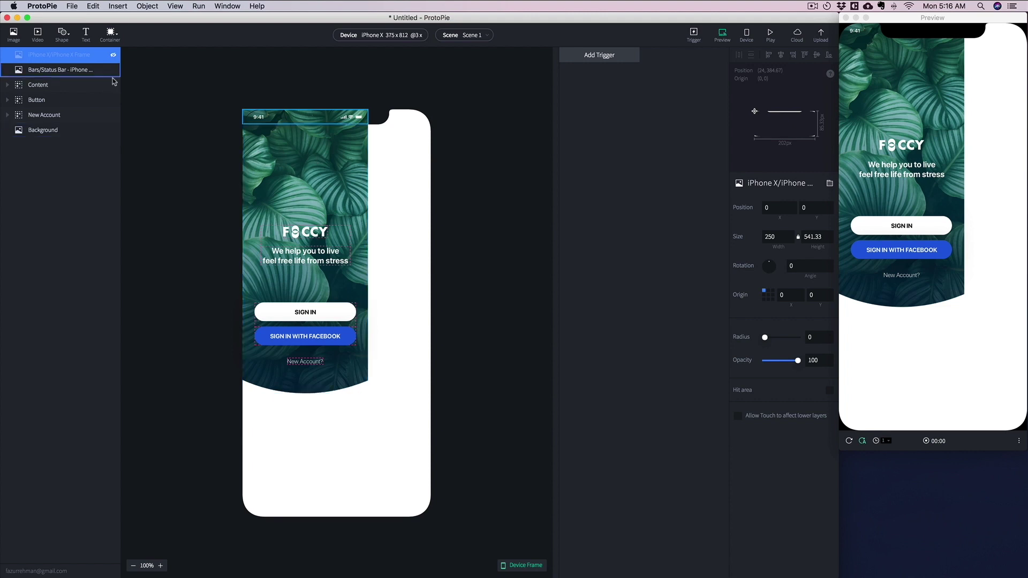
{"action": "key", "text": "super+z"}
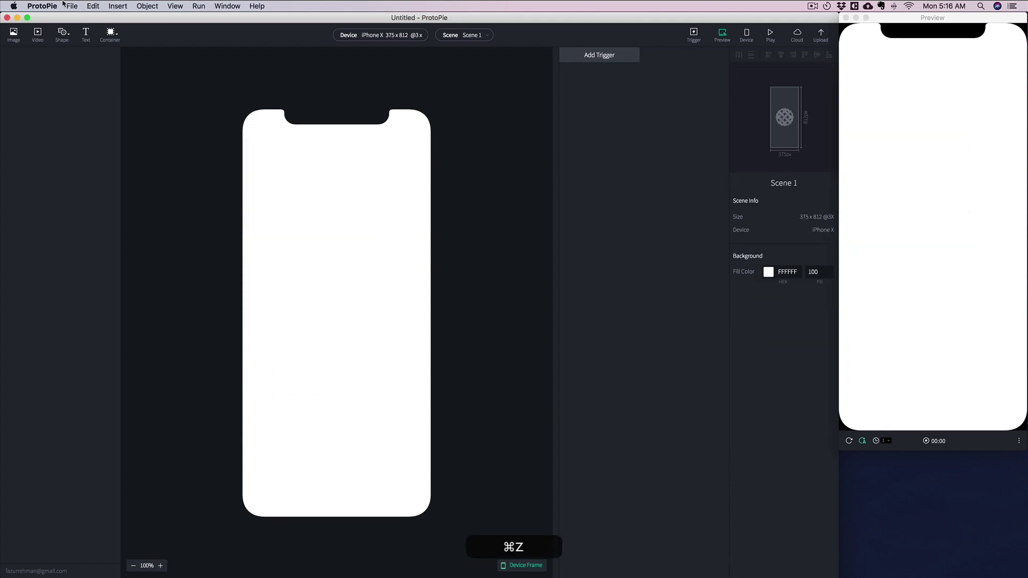
{"action": "left_click", "coordinate": [68, 6]}
{"action": "mouse_move", "coordinate": [107, 102]}
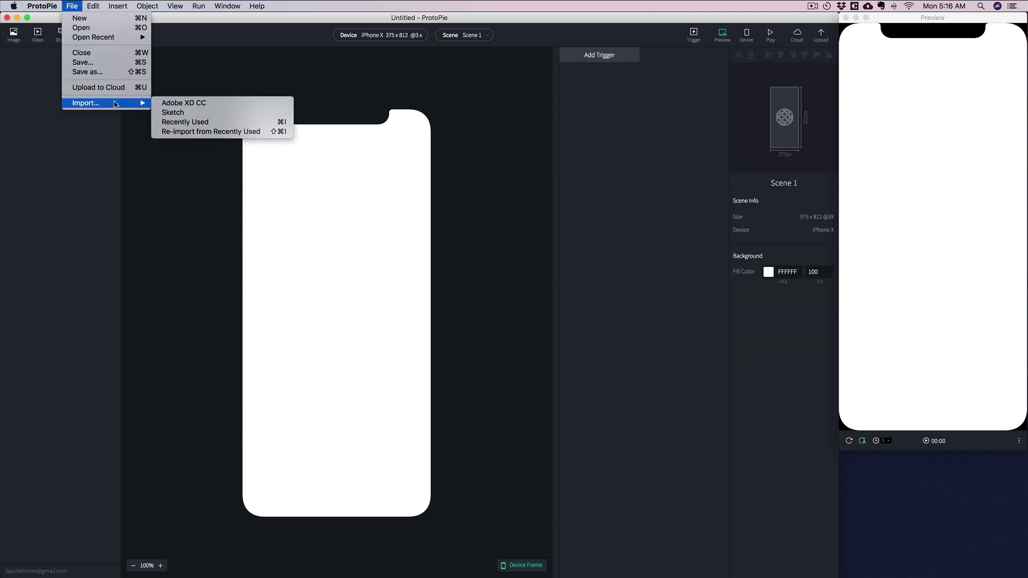
{"action": "left_click", "coordinate": [176, 114]}
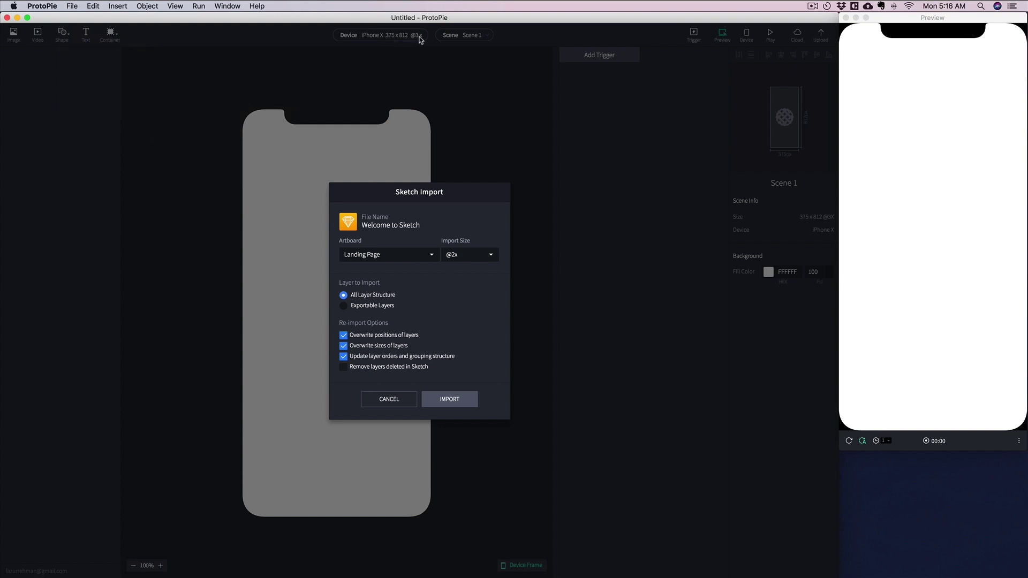
{"action": "left_click", "coordinate": [460, 257]}
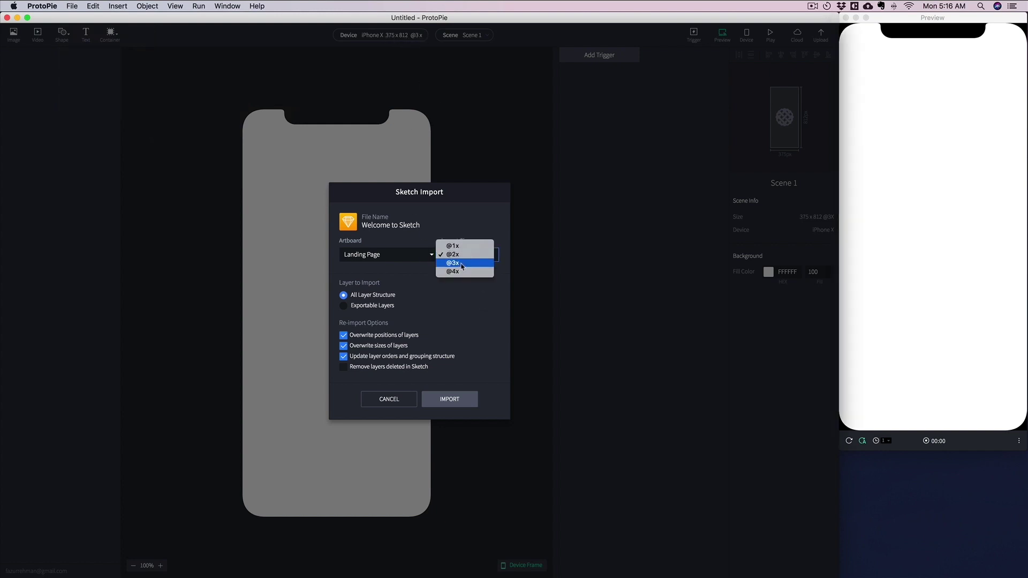
{"action": "left_click", "coordinate": [462, 263]}
{"action": "left_click", "coordinate": [458, 406]}
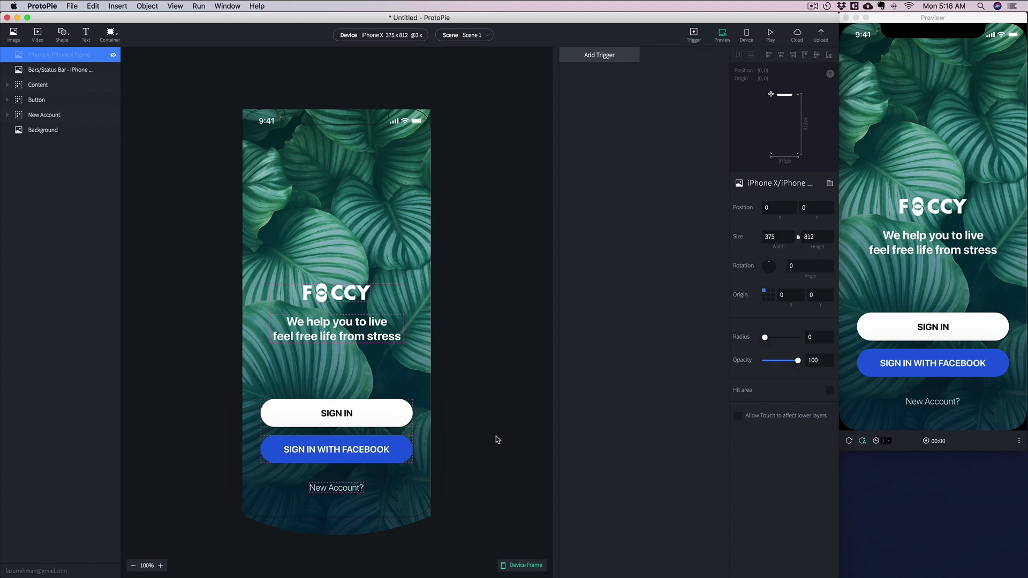
{"action": "left_click", "coordinate": [464, 35]}
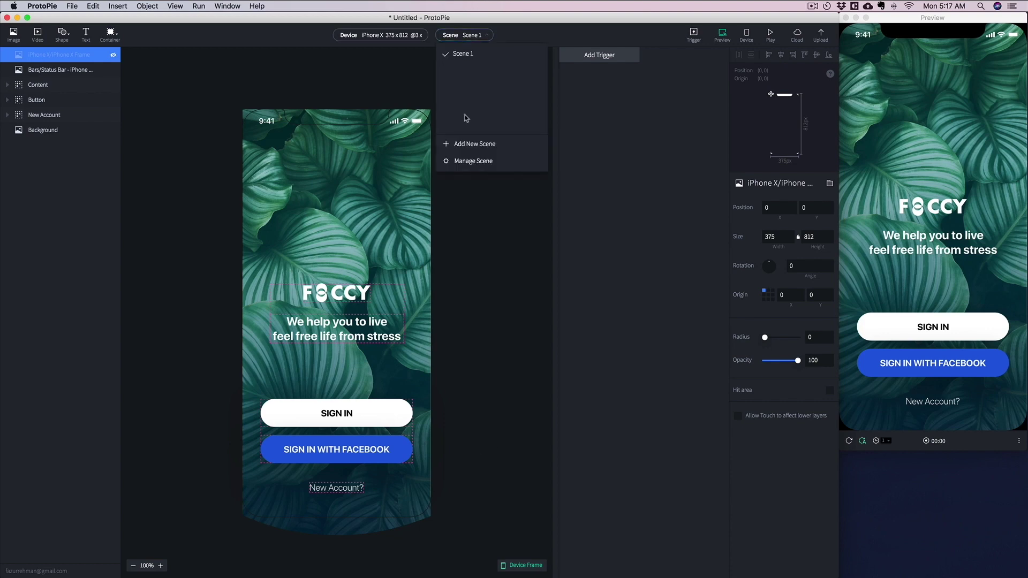
{"action": "left_click", "coordinate": [464, 144]}
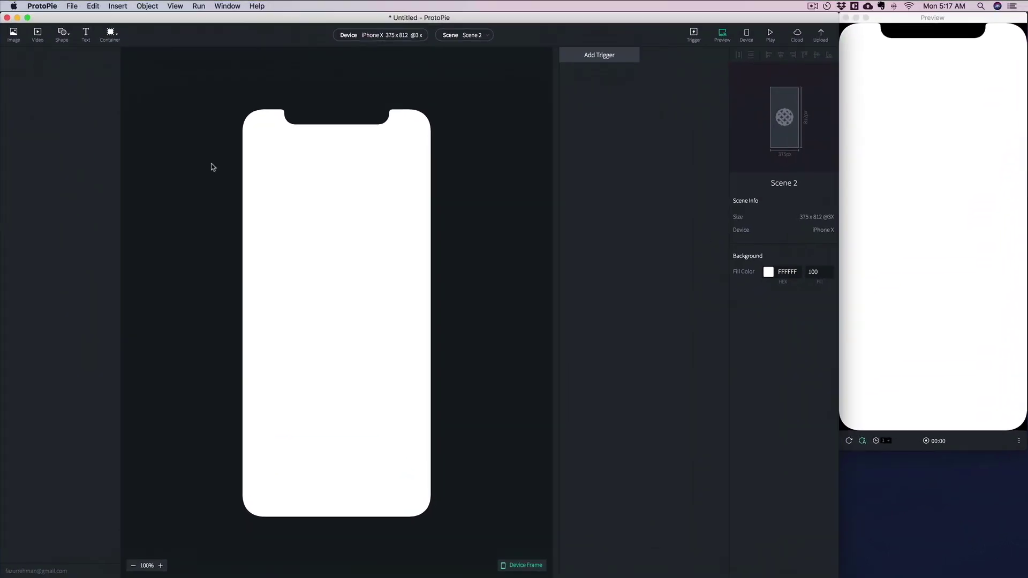
{"action": "left_click", "coordinate": [71, 6]}
{"action": "mouse_move", "coordinate": [122, 104]}
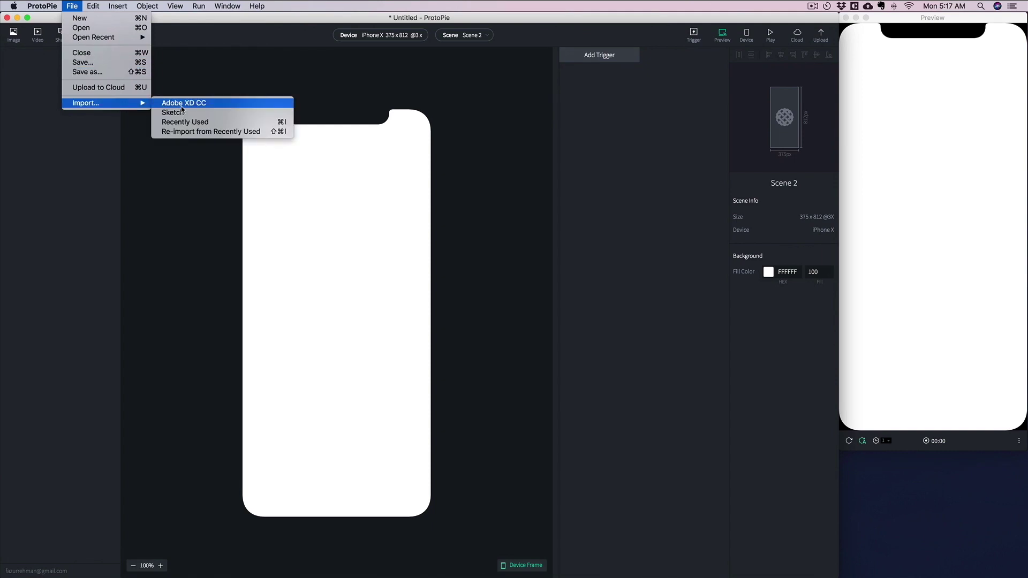
{"action": "left_click", "coordinate": [182, 112]}
{"action": "left_click", "coordinate": [454, 255]}
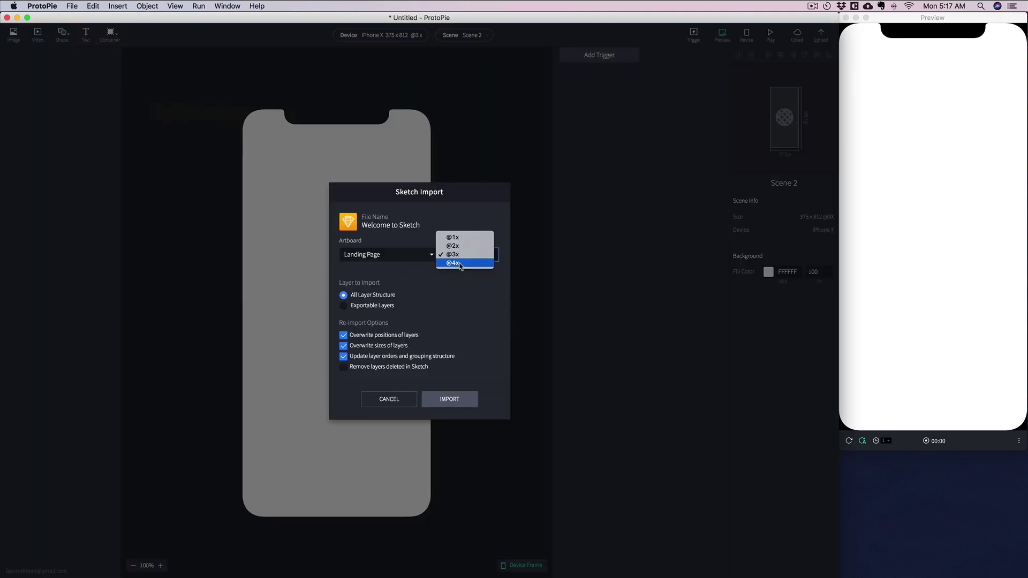
{"action": "left_click", "coordinate": [390, 258]}
{"action": "left_click", "coordinate": [390, 258]}
{"action": "left_click", "coordinate": [385, 280]}
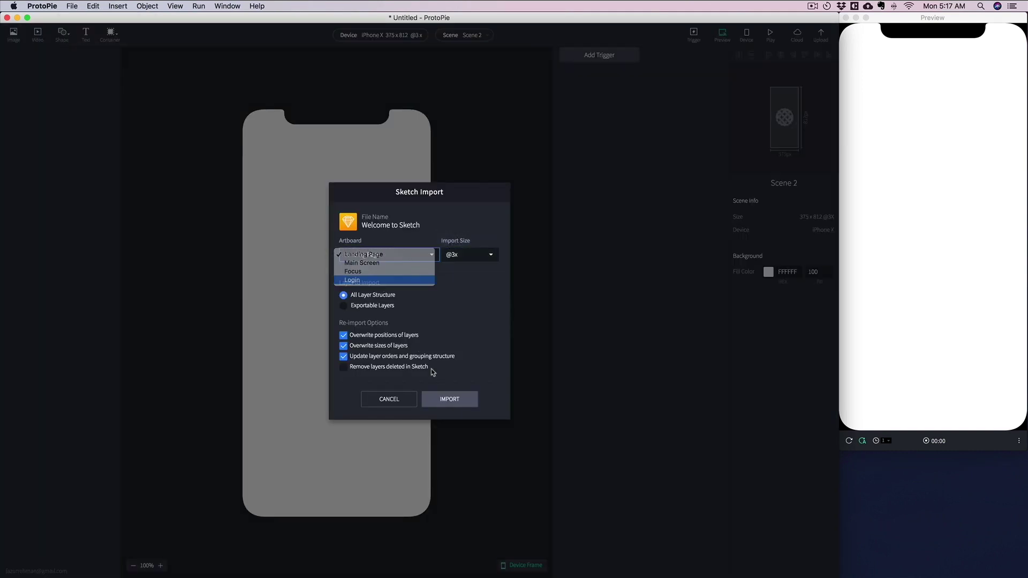
{"action": "left_click", "coordinate": [458, 399]}
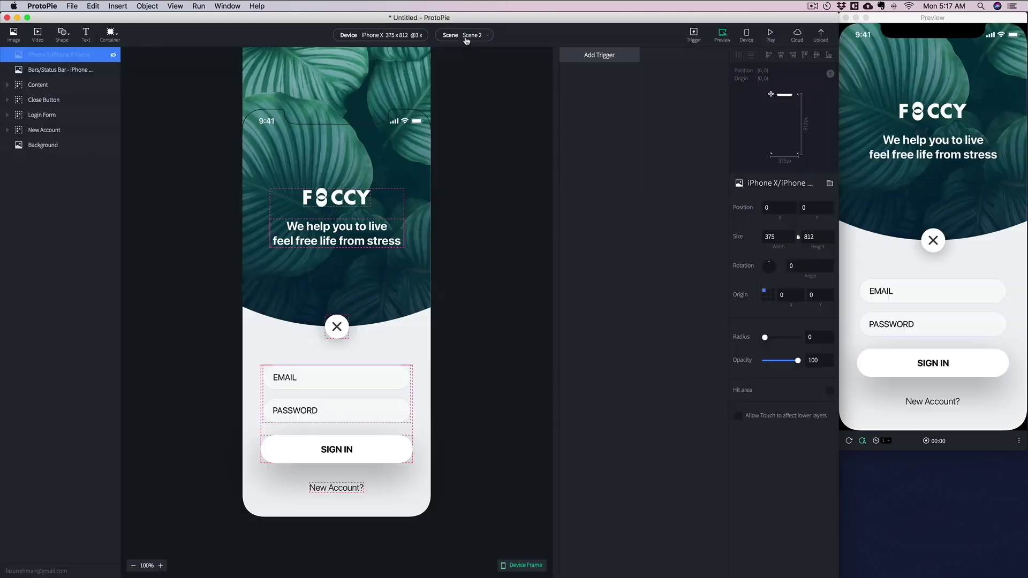
{"action": "left_click", "coordinate": [466, 37]}
{"action": "left_click", "coordinate": [465, 145]}
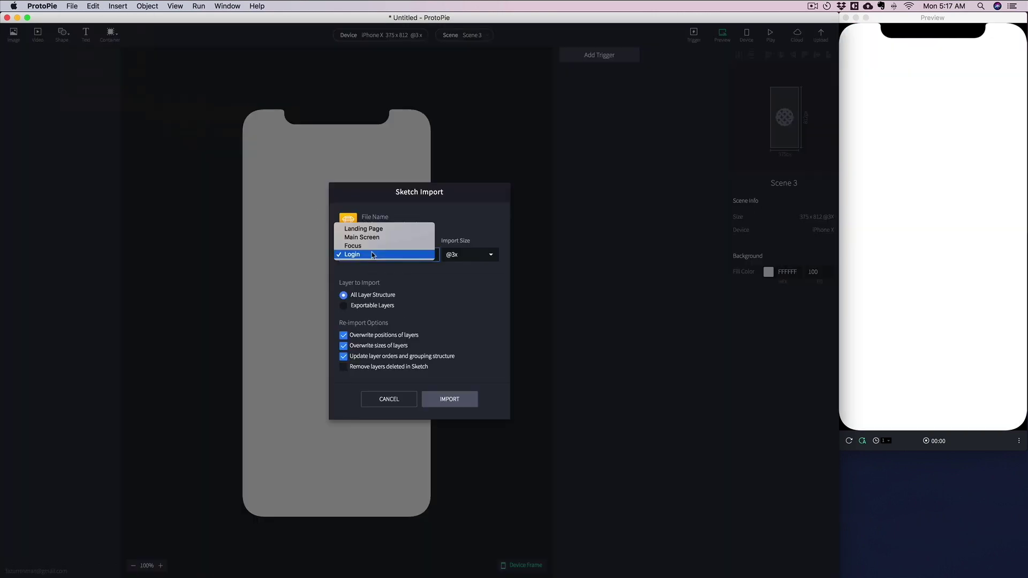
{"action": "left_click", "coordinate": [373, 256]}
{"action": "left_click", "coordinate": [450, 398]}
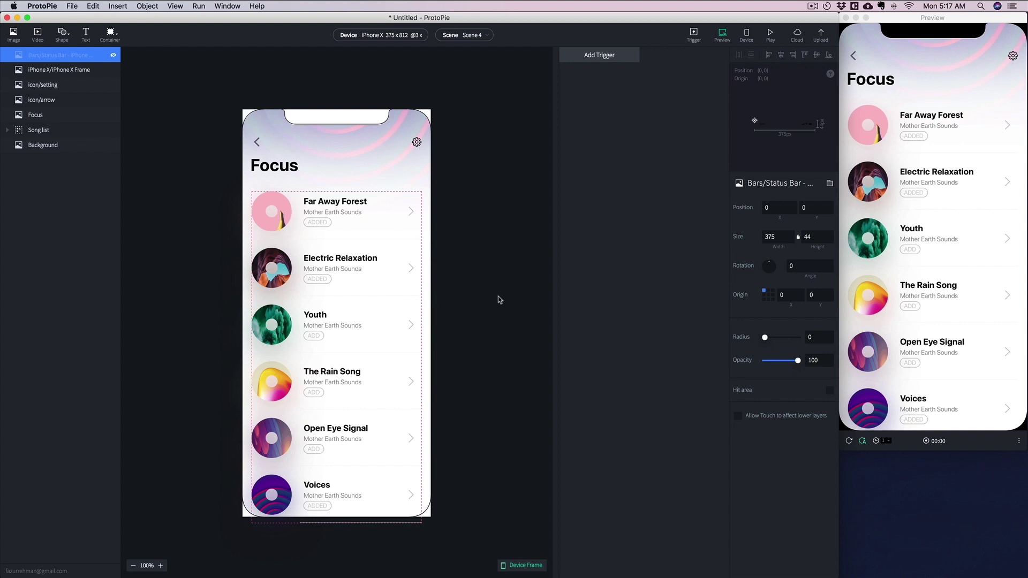
{"action": "left_click", "coordinate": [466, 35]}
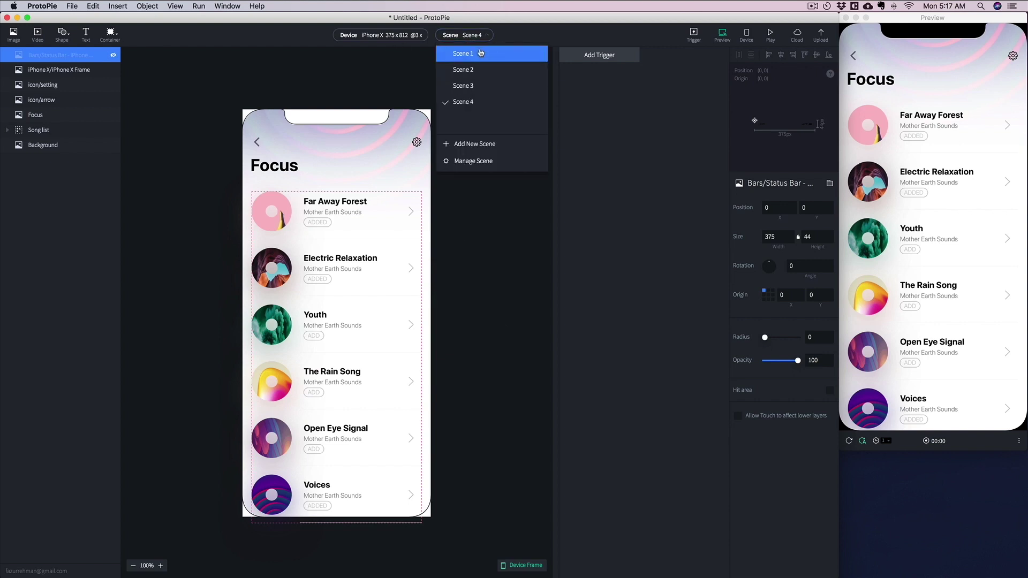
{"action": "left_click", "coordinate": [471, 53]}
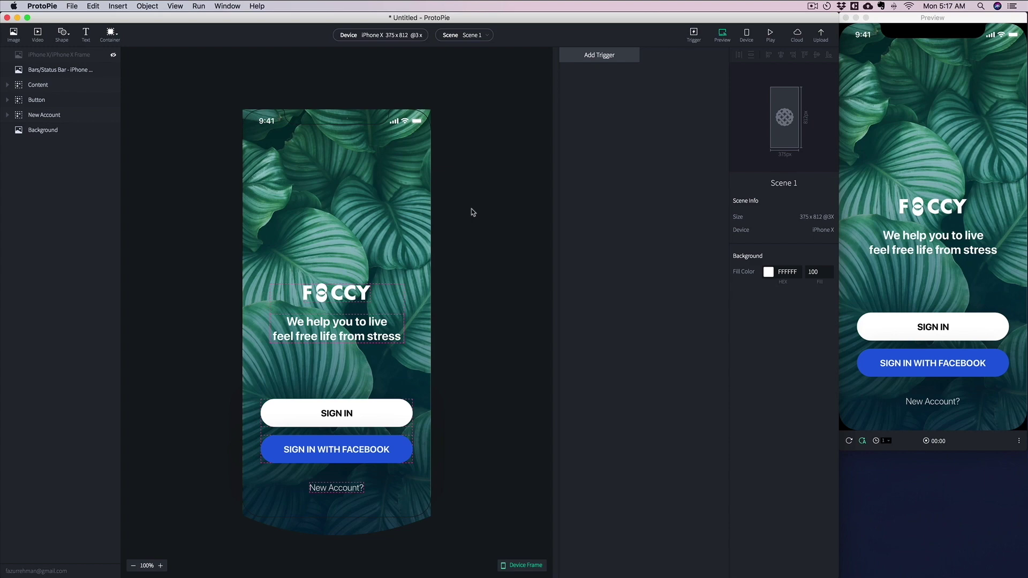
Step: Switch to Sketch and mock up the login transition on the Landing Page, moving the background and content up and the buttons down
{"action": "key", "text": "ctrl+Right"}
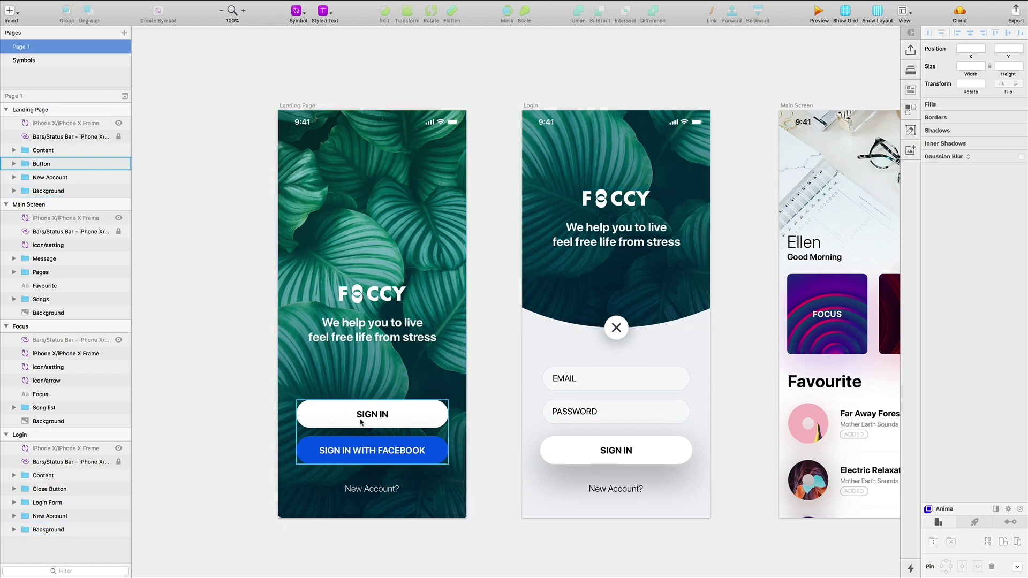
{"action": "left_click", "coordinate": [327, 393]}
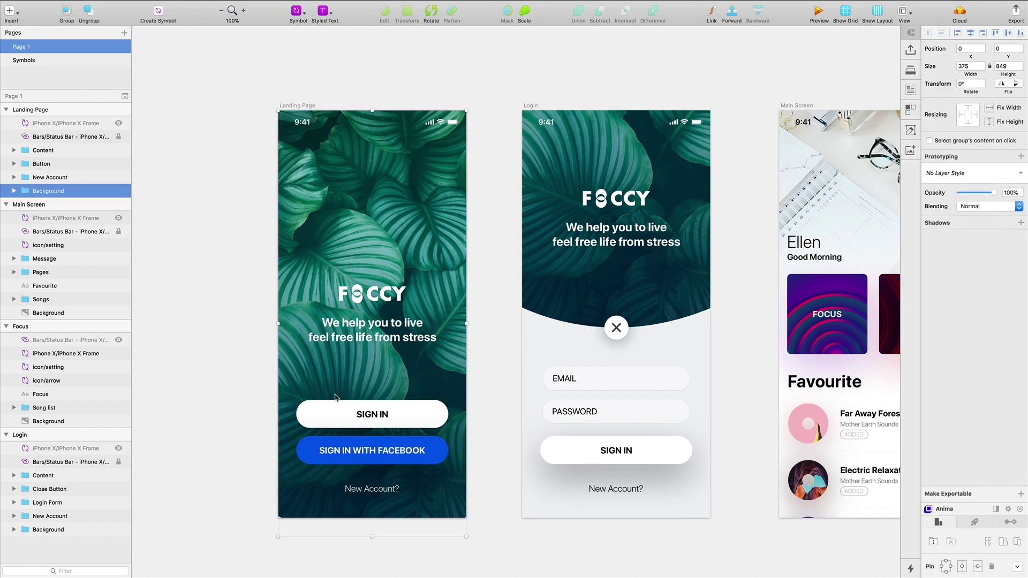
{"action": "left_click_drag", "start_coordinate": [325, 272], "coordinate": [393, 199]}
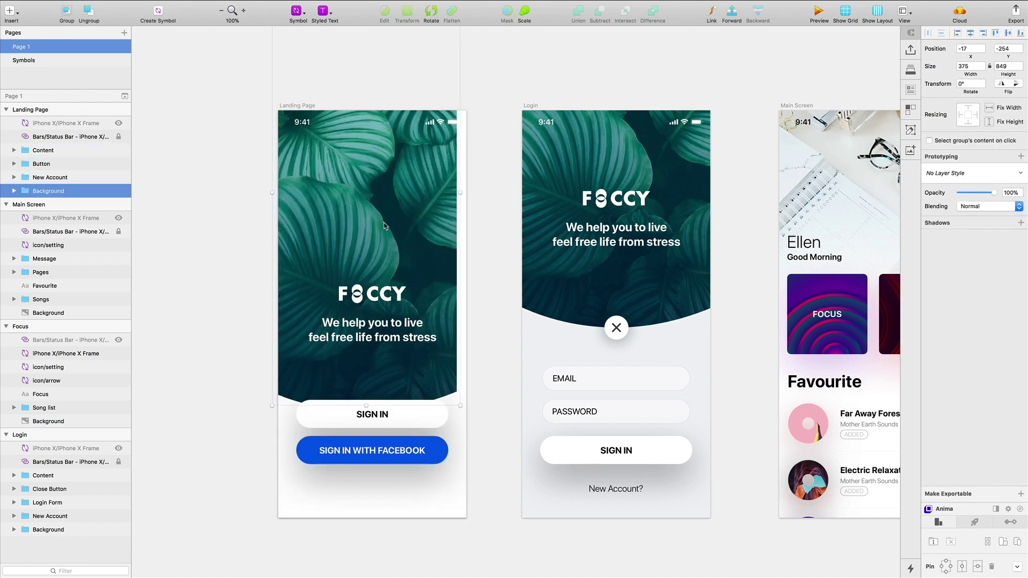
{"action": "left_click", "coordinate": [402, 324]}
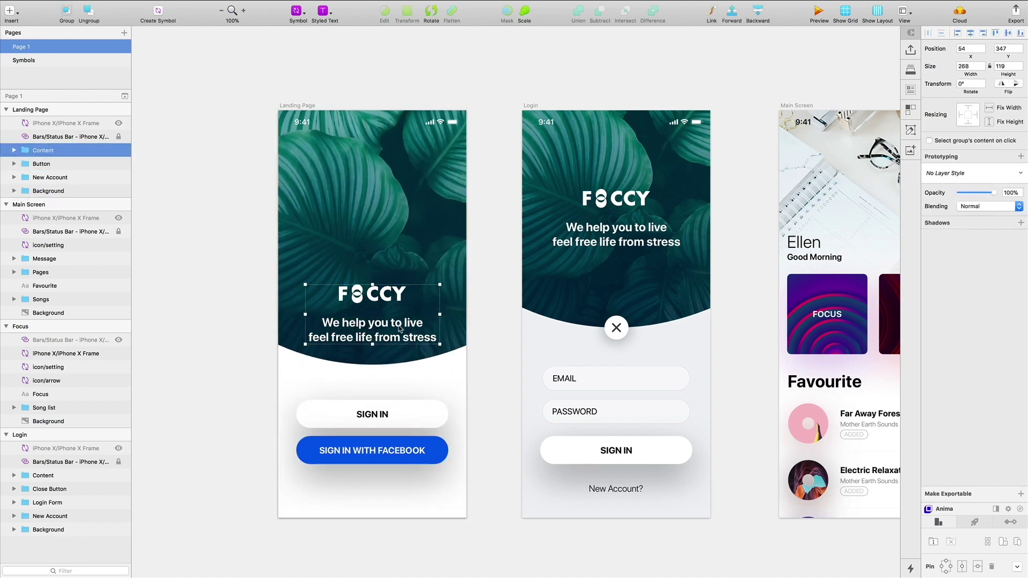
{"action": "left_click_drag", "start_coordinate": [403, 323], "coordinate": [402, 246]}
{"action": "left_click", "coordinate": [399, 415]}
{"action": "left_click_drag", "start_coordinate": [399, 415], "coordinate": [399, 568]}
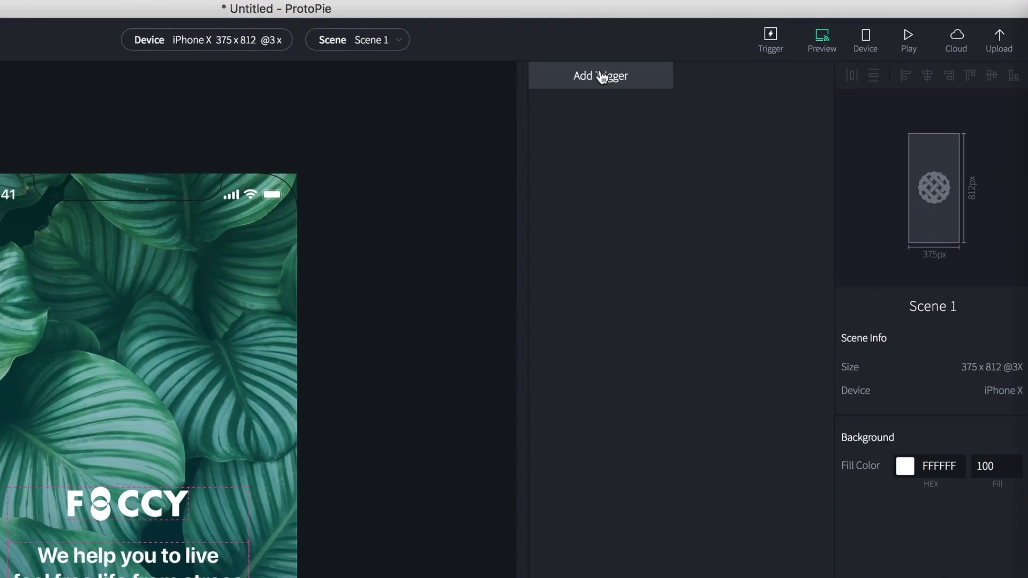
Step: Back in ProtoPie, add a Tap trigger to Scene 1 and assign it to the Sign in button group
{"action": "left_click", "coordinate": [599, 57]}
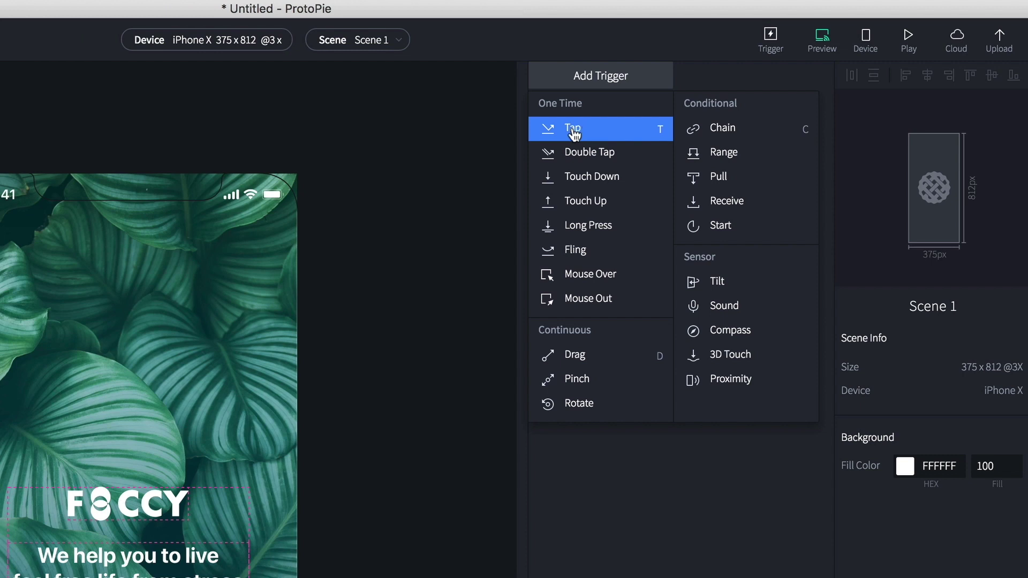
{"action": "left_click", "coordinate": [592, 135]}
{"action": "left_click", "coordinate": [590, 128]}
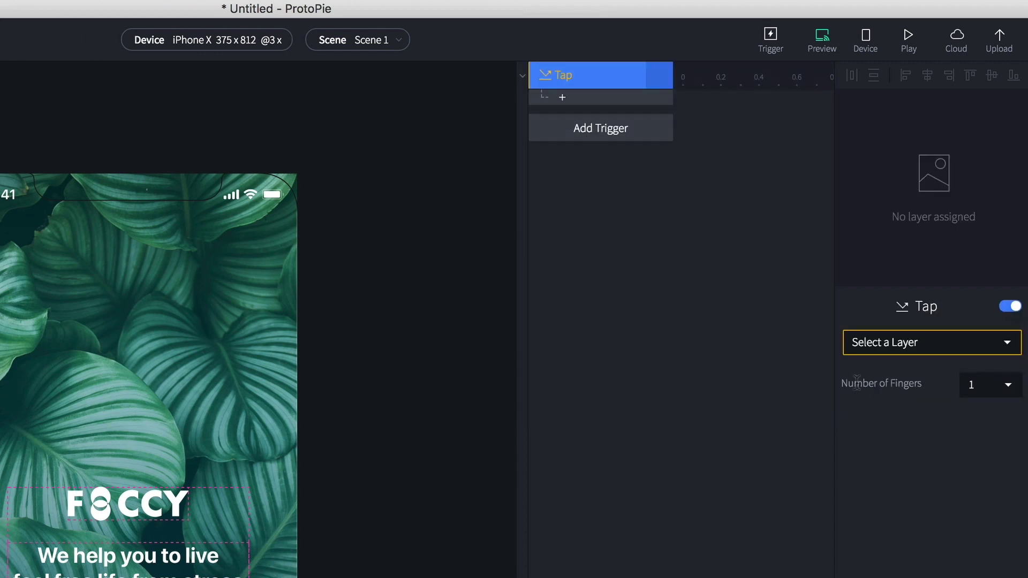
{"action": "left_click", "coordinate": [920, 346]}
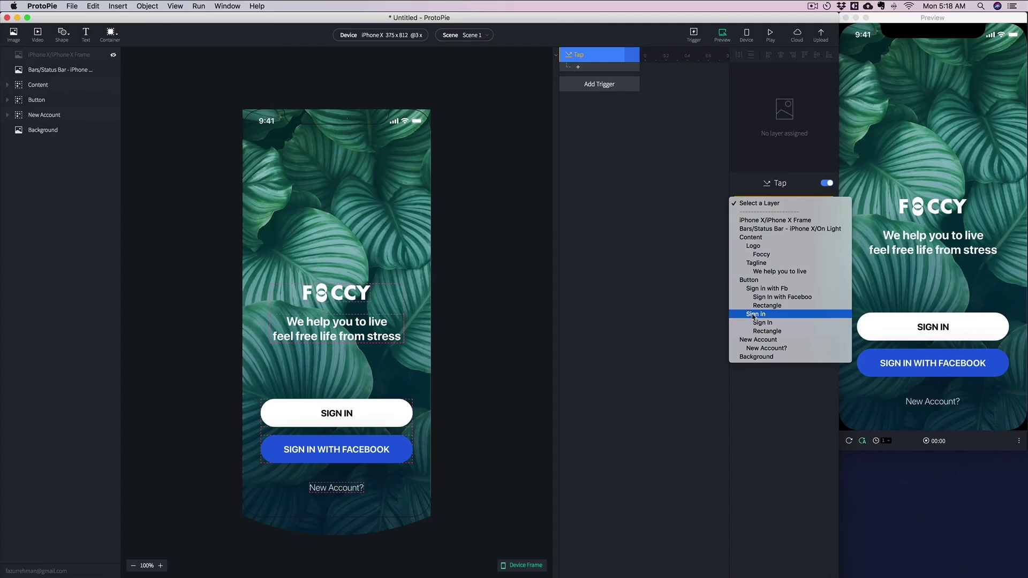
{"action": "left_click", "coordinate": [766, 316]}
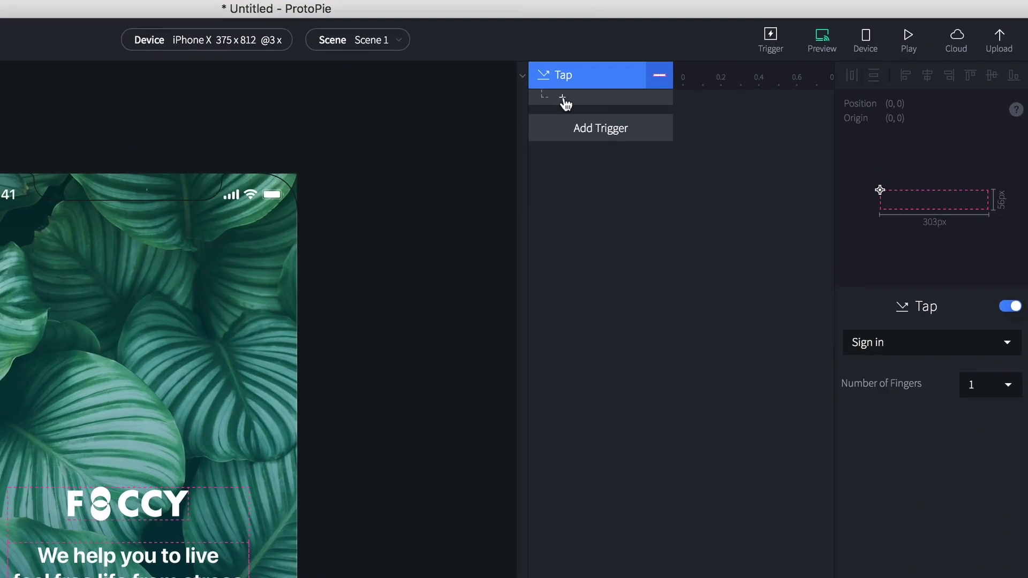
Step: Add a Move response to the Tap trigger and make the Background layer its target
{"action": "left_click", "coordinate": [579, 69]}
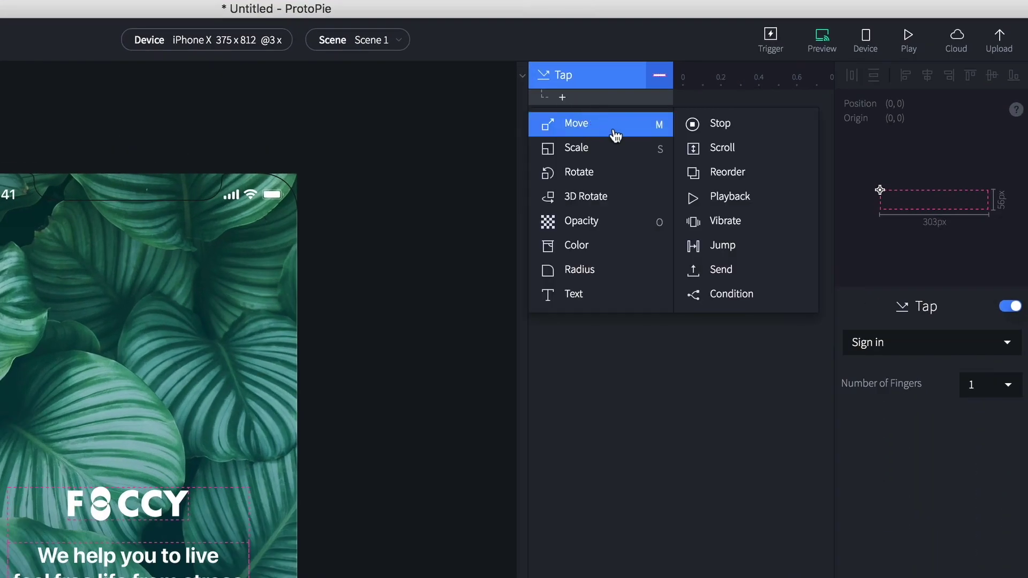
{"action": "left_click", "coordinate": [598, 127]}
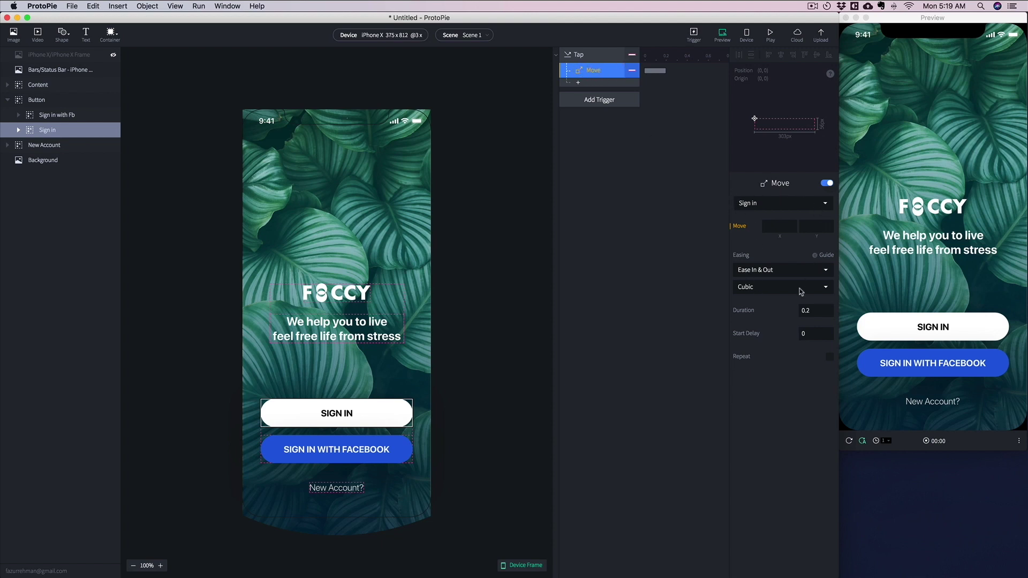
{"action": "left_click", "coordinate": [767, 203]}
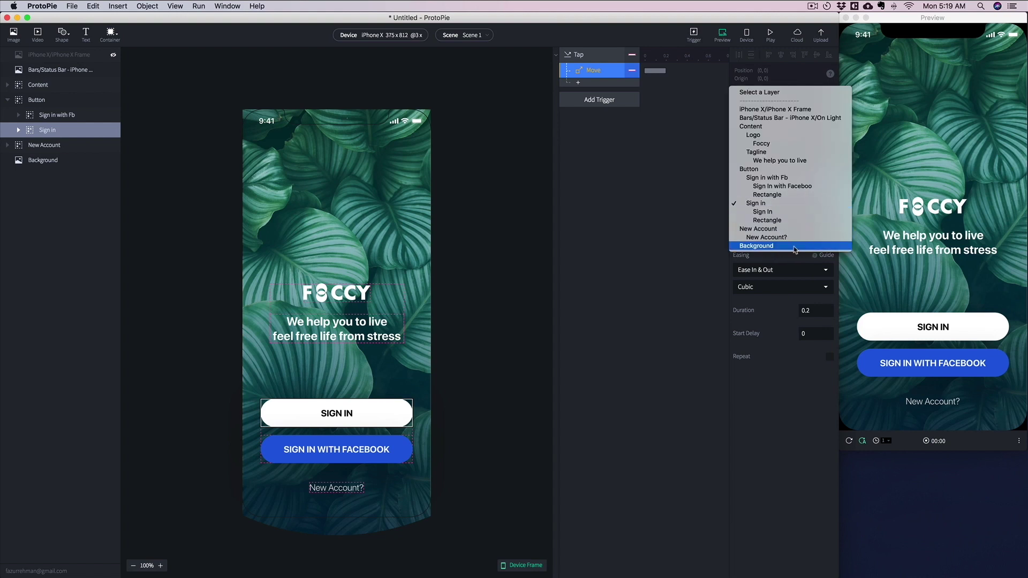
{"action": "left_click", "coordinate": [807, 246]}
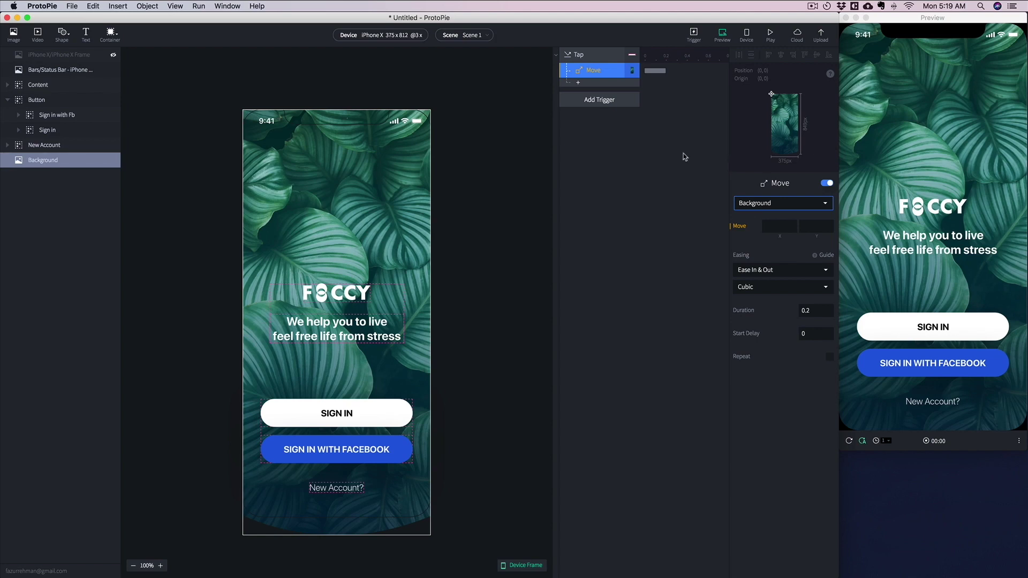
Step: Open Scene 2 and copy the Background layer's Y position
{"action": "left_click", "coordinate": [469, 35]}
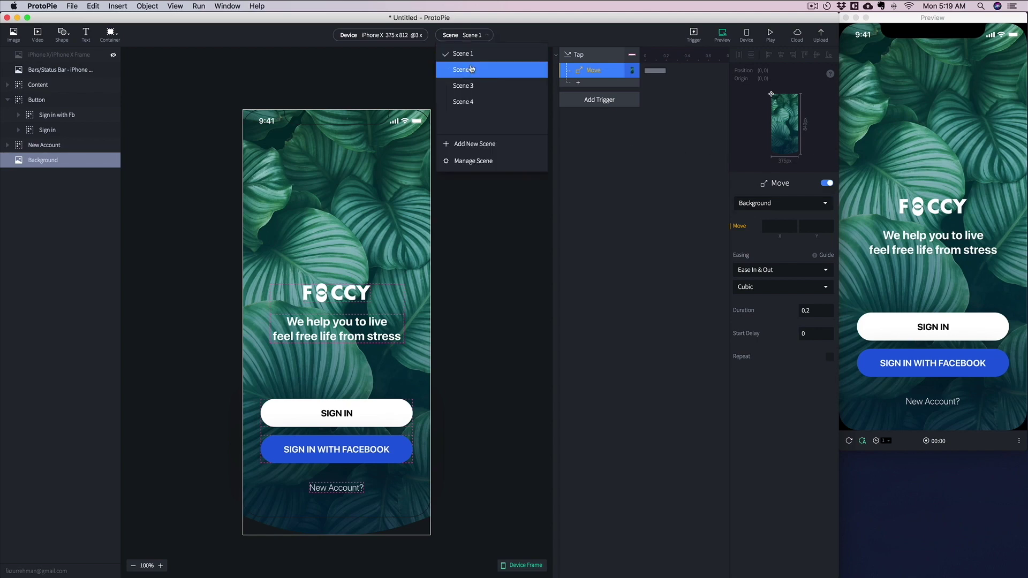
{"action": "left_click", "coordinate": [471, 69]}
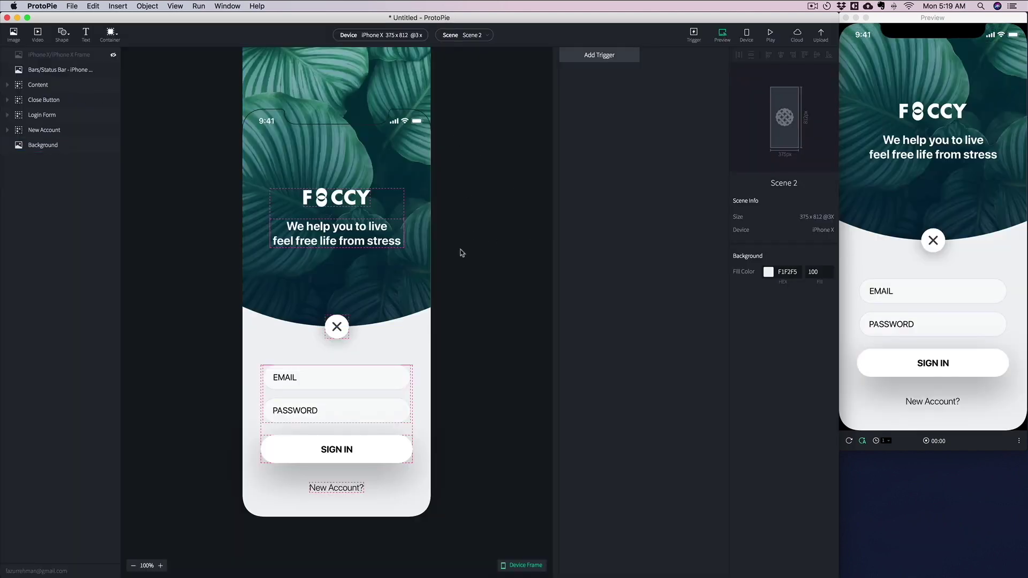
{"action": "left_click", "coordinate": [395, 150]}
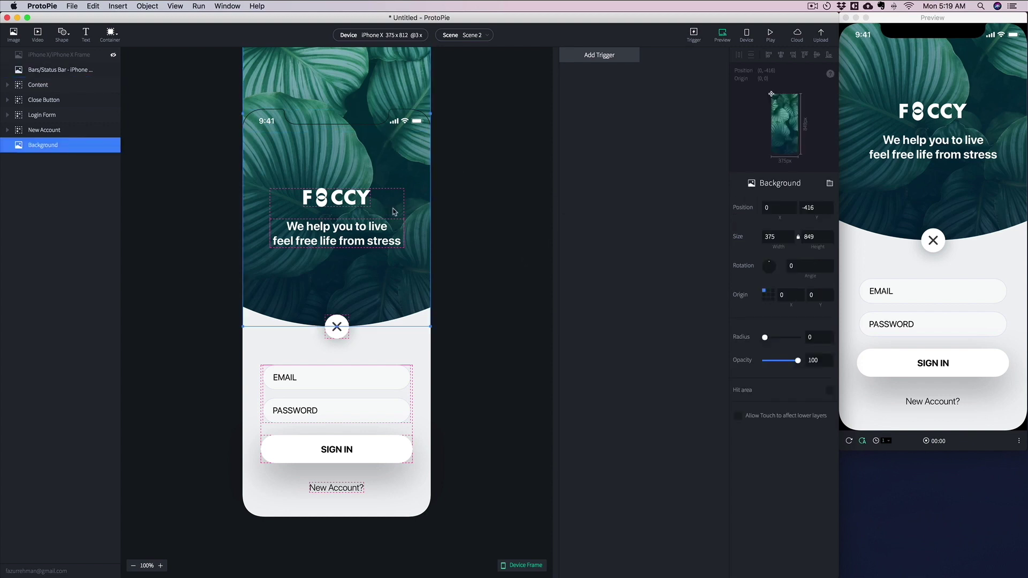
{"action": "left_click", "coordinate": [815, 208]}
{"action": "key", "text": "super+c"}
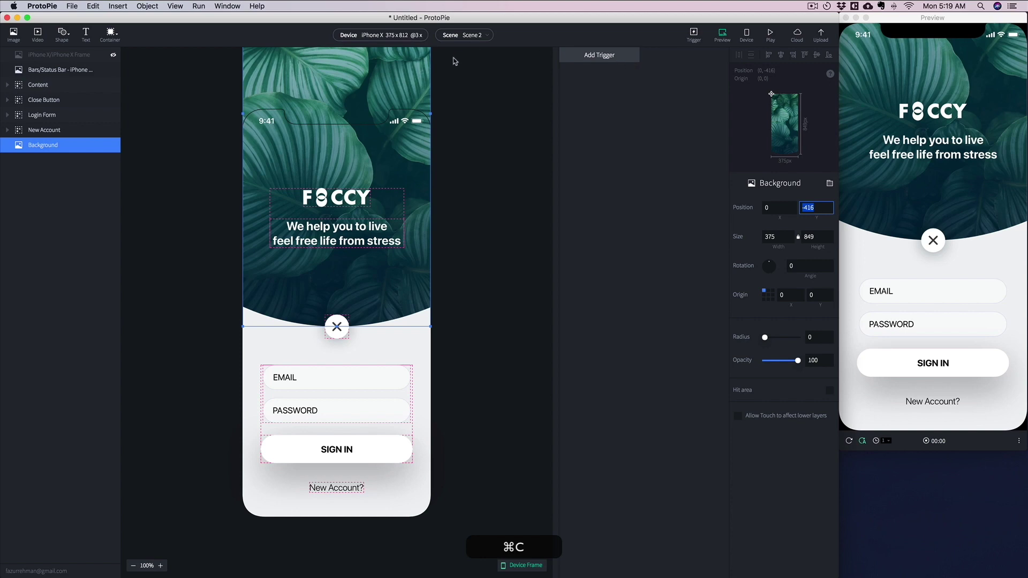
Step: Return to Scene 1, set the Background's Move response to Y -416, and test the Sign In button in the preview
{"action": "left_click", "coordinate": [471, 34]}
{"action": "left_click", "coordinate": [471, 53]}
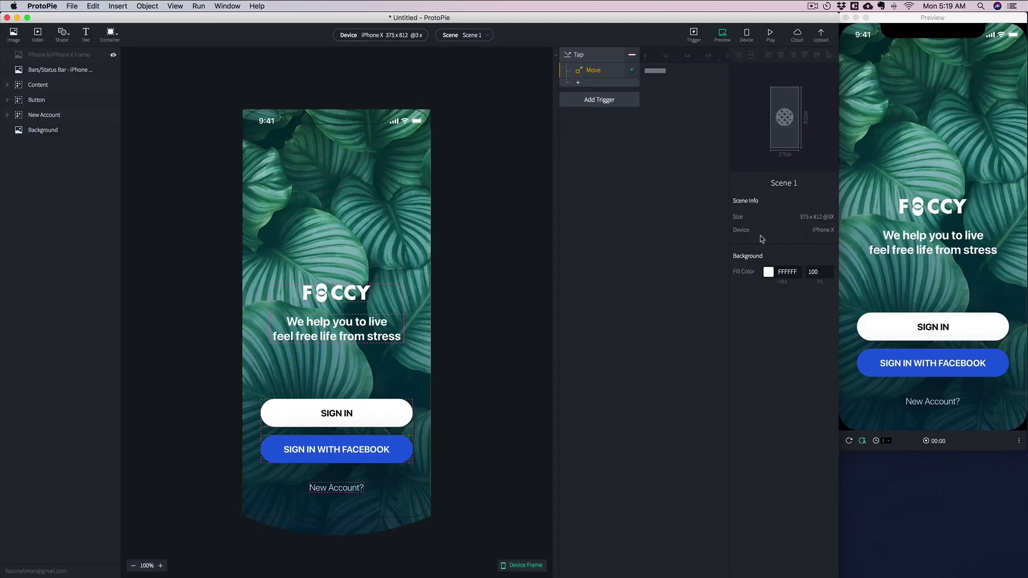
{"action": "left_click", "coordinate": [589, 72]}
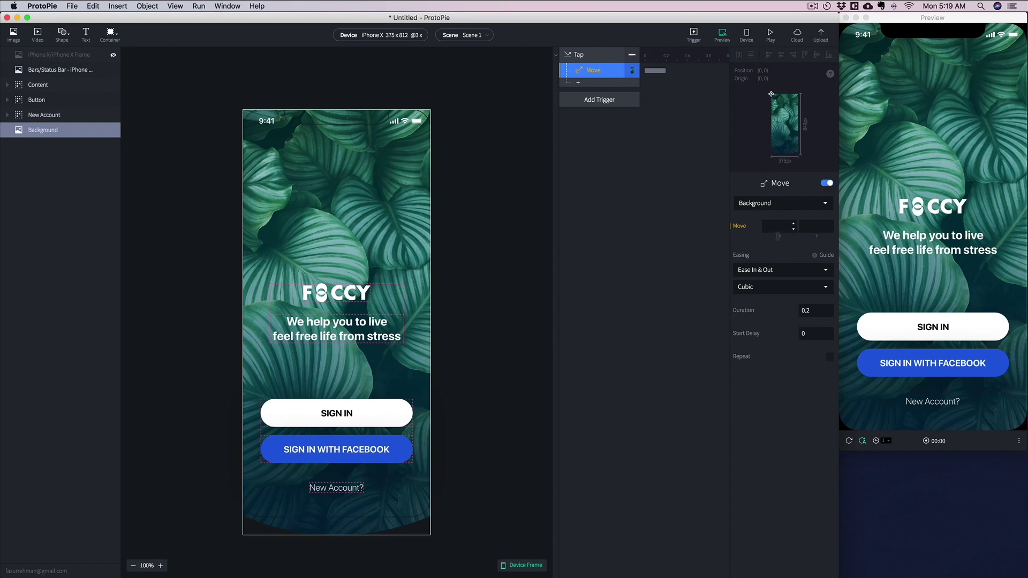
{"action": "left_click", "coordinate": [808, 227]}
{"action": "key", "text": "super"}
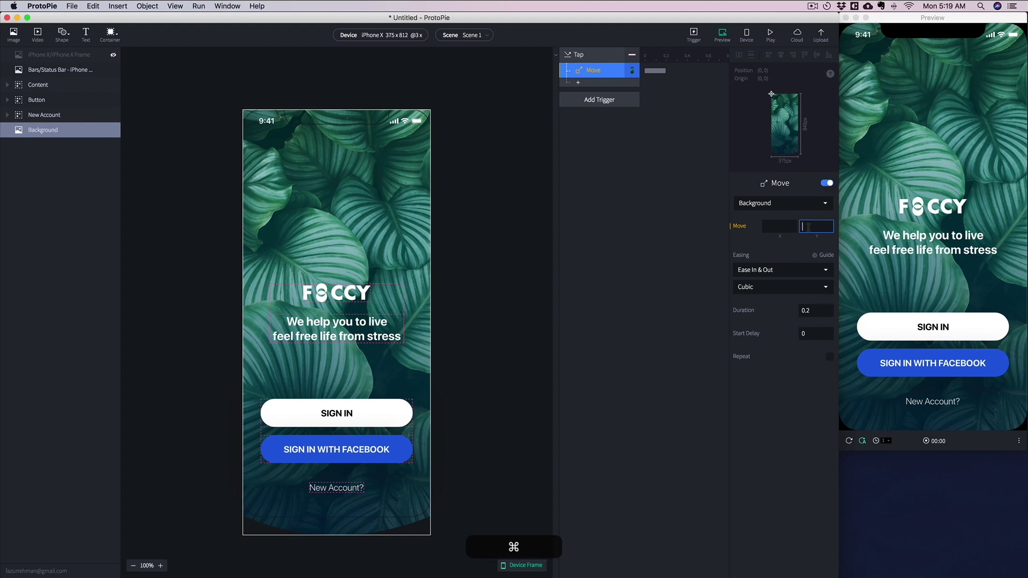
{"action": "key", "text": "super+v"}
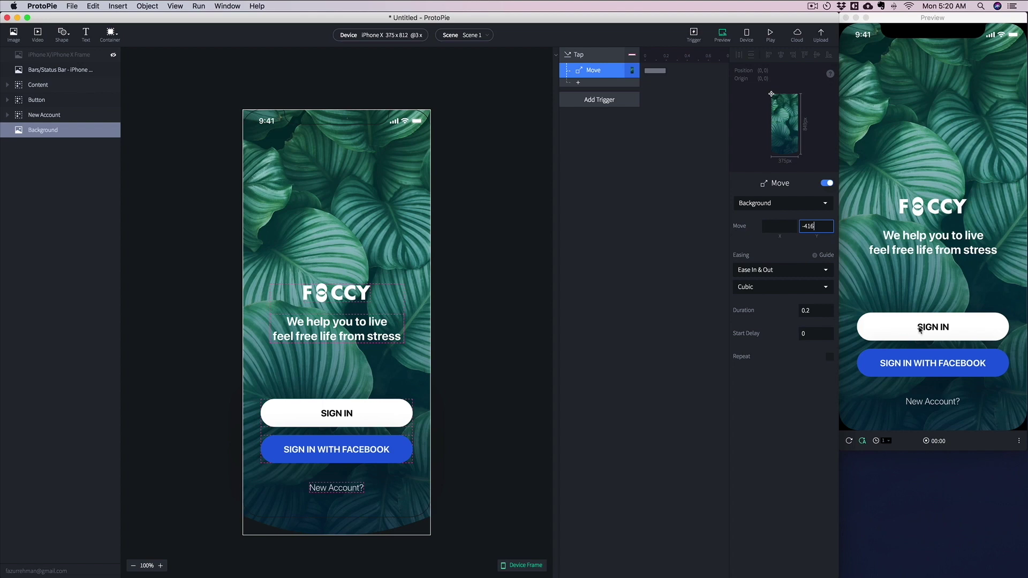
{"action": "left_click", "coordinate": [938, 329]}
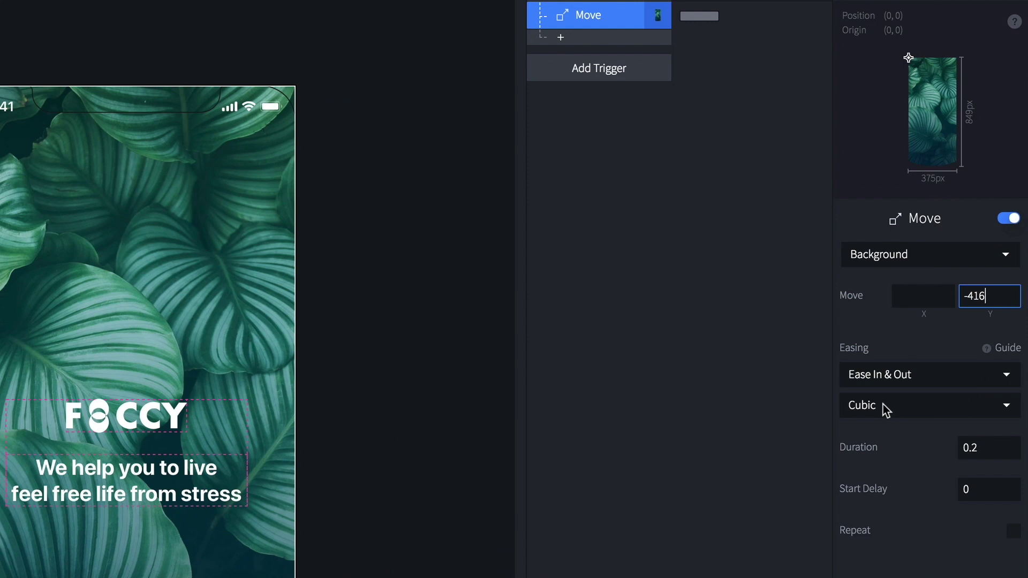
Step: Set the Background's Move response to Sine easing, keeping Ease In & Out, with a duration of 0.5
{"action": "left_click", "coordinate": [757, 287]}
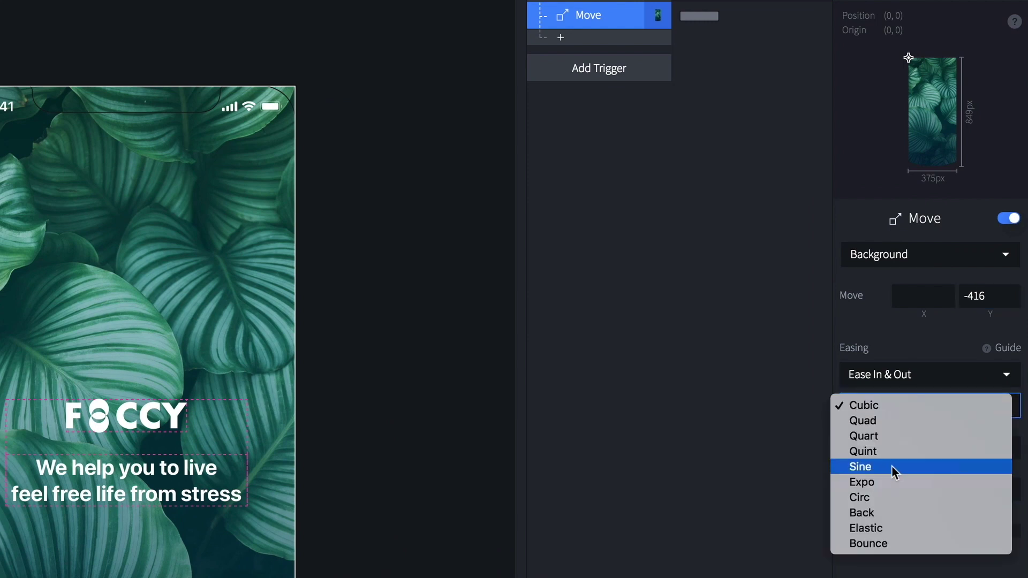
{"action": "left_click", "coordinate": [896, 383]}
{"action": "left_click", "coordinate": [895, 383]}
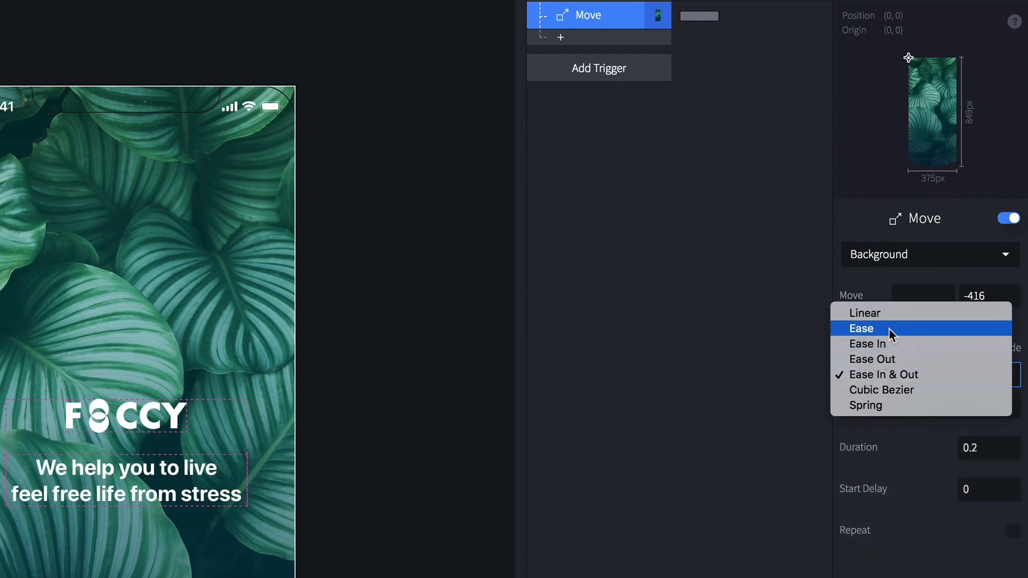
{"action": "left_click", "coordinate": [921, 454]}
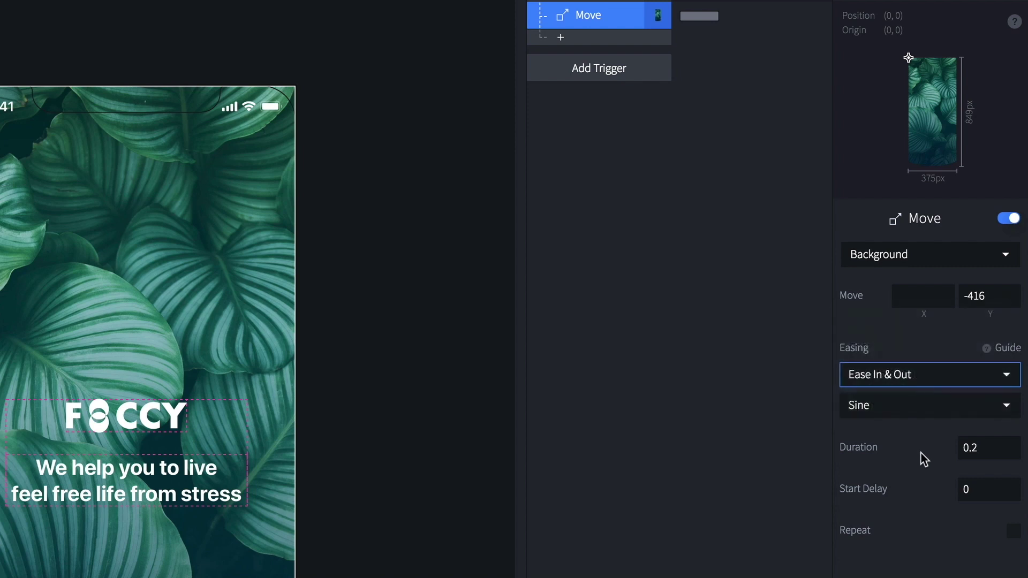
{"action": "left_click", "coordinate": [983, 447]}
{"action": "key", "text": "BackSpace"}
{"action": "type", "text": "5"}
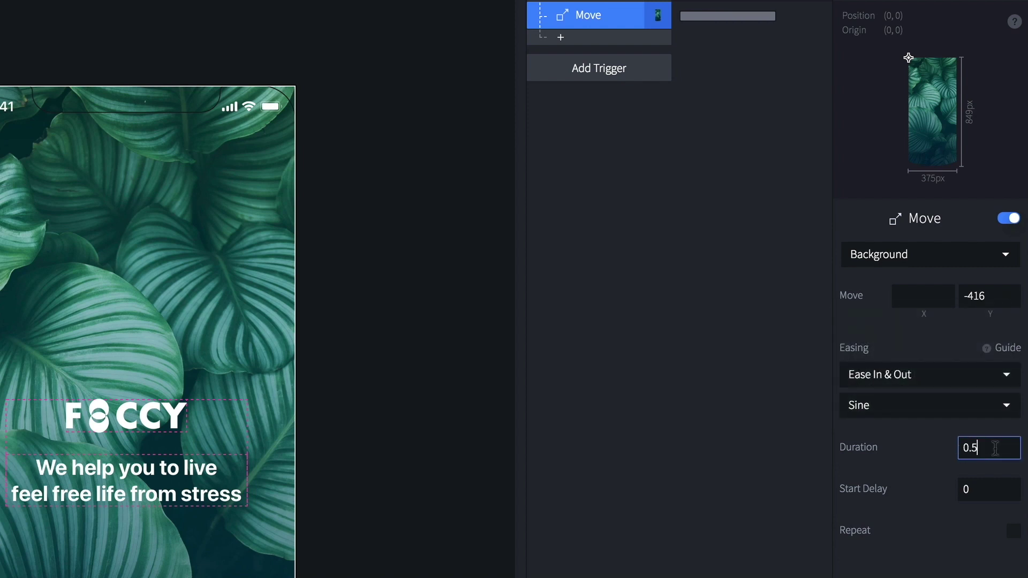
Step: Replay the Sign In tap in the preview to check the background's motion, and deselect the Move response
{"action": "key", "text": "super+p"}
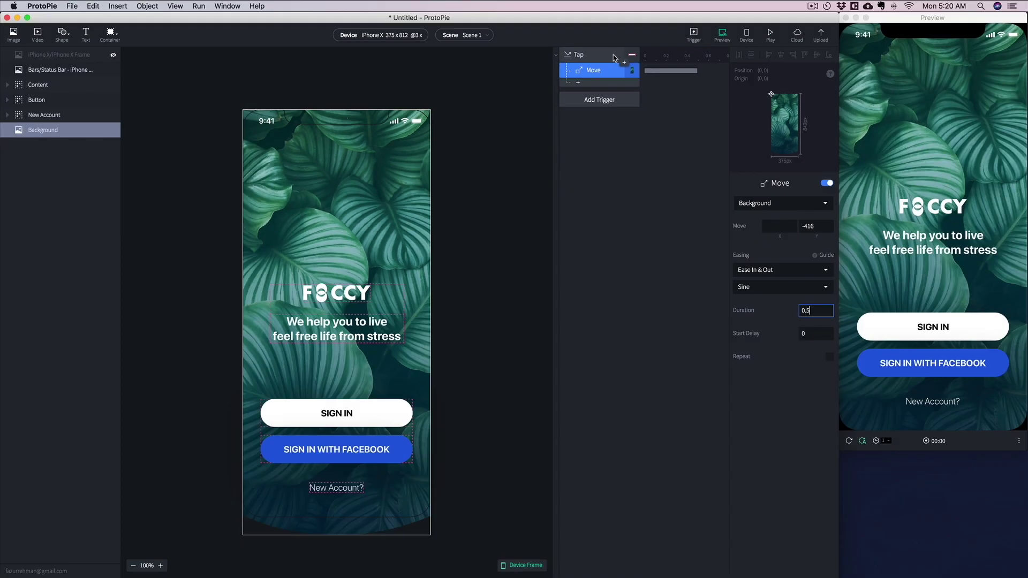
{"action": "mouse_move", "coordinate": [652, 68]}
{"action": "left_mouse_down"}
{"action": "mouse_move", "coordinate": [703, 72]}
{"action": "mouse_move", "coordinate": [641, 70]}
{"action": "left_mouse_up"}
{"action": "left_click", "coordinate": [940, 330]}
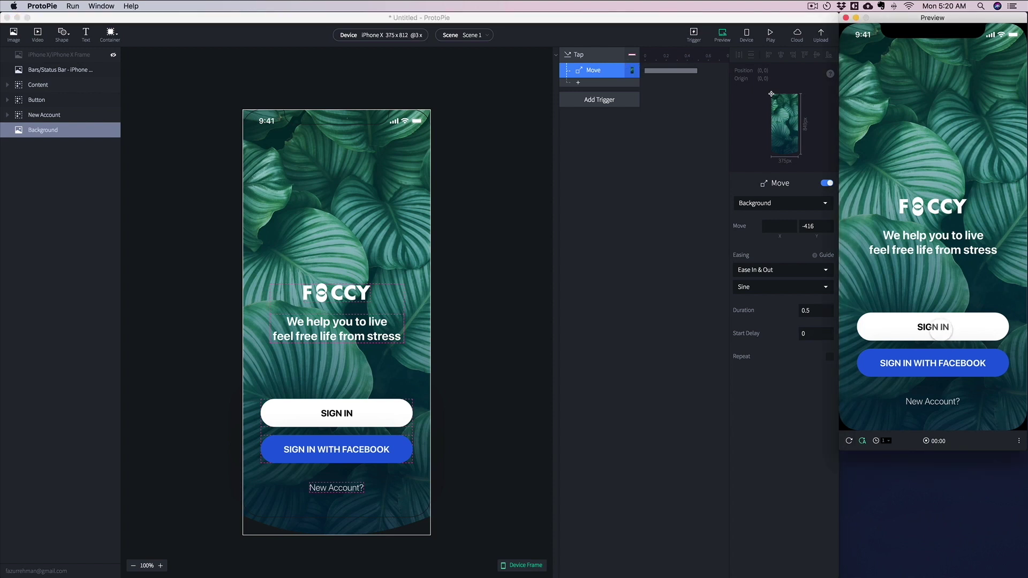
{"action": "left_click", "coordinate": [944, 330]}
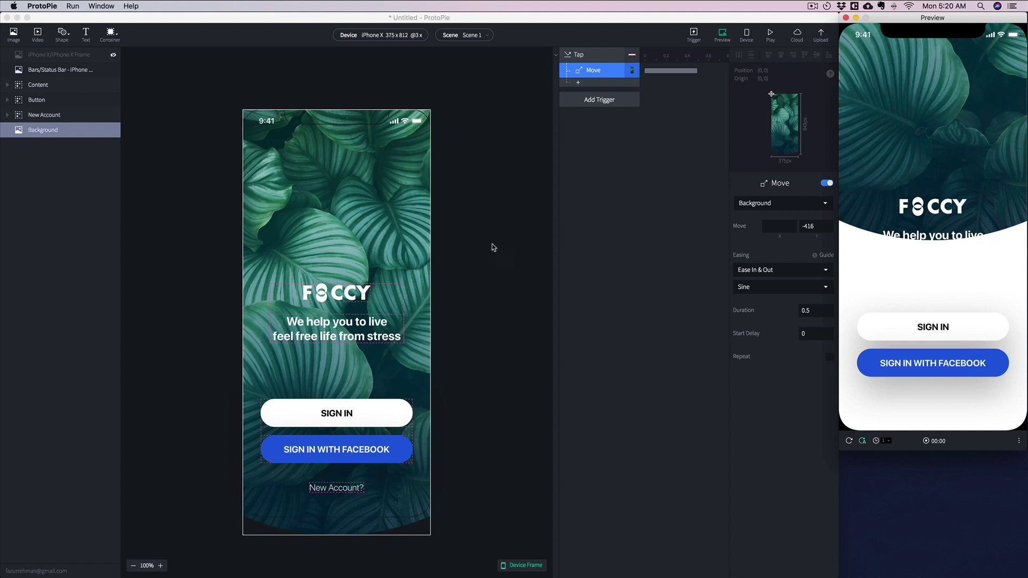
{"action": "left_click", "coordinate": [352, 303]}
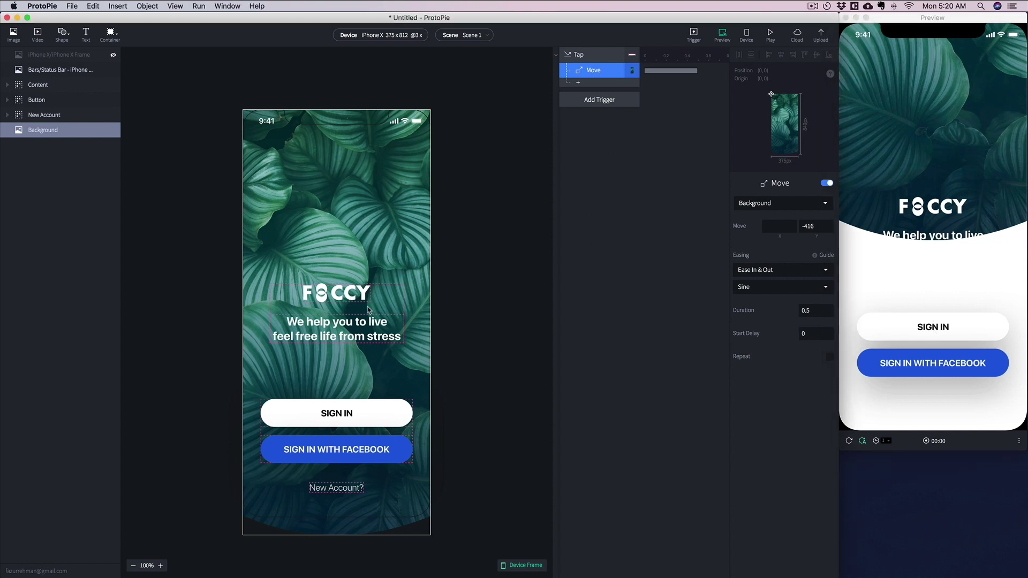
{"action": "left_click", "coordinate": [496, 306]}
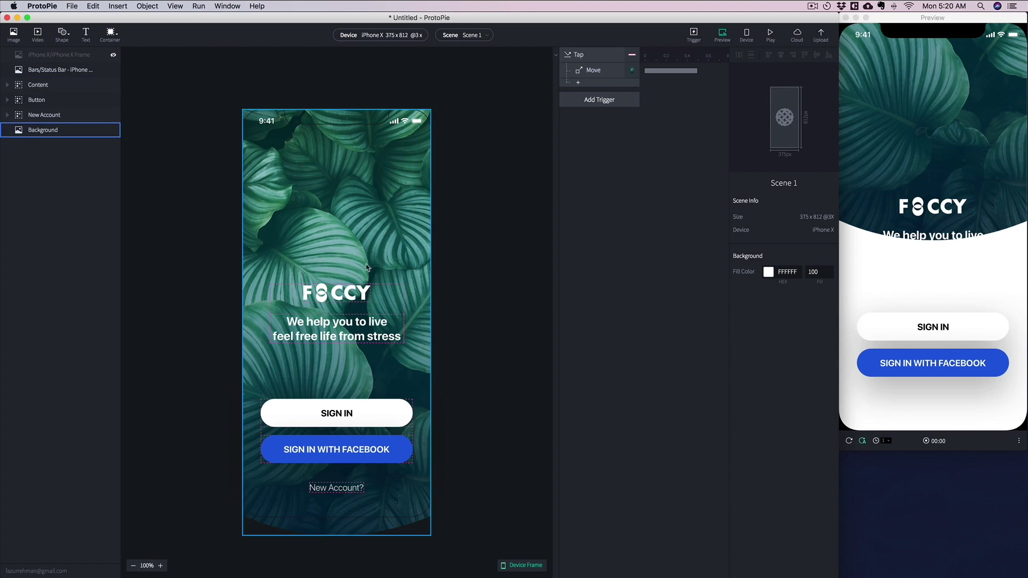
Step: Open Scene 2 and copy the Y position of the Content group
{"action": "left_click", "coordinate": [472, 35]}
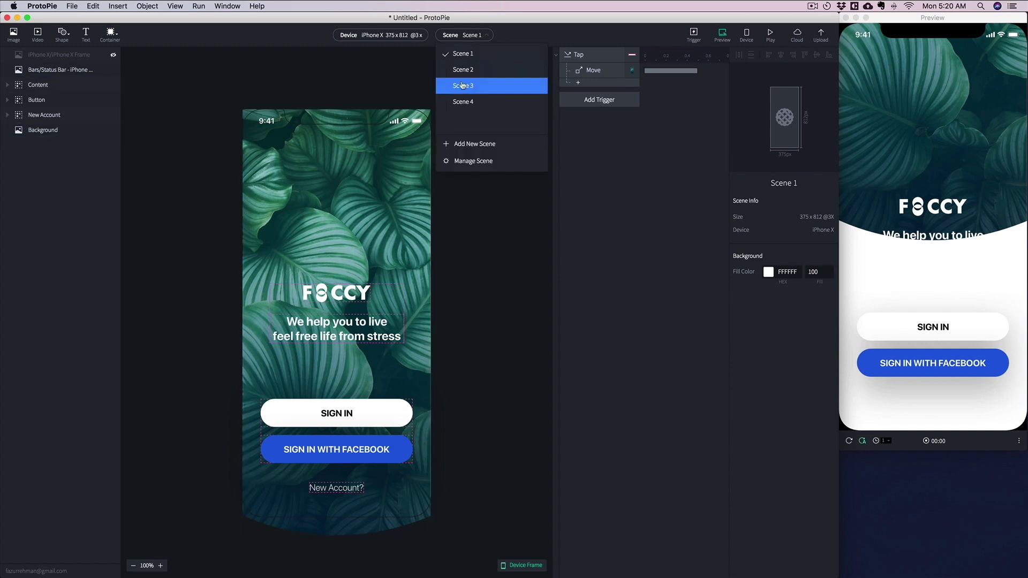
{"action": "left_click", "coordinate": [470, 73]}
{"action": "left_click", "coordinate": [336, 217]}
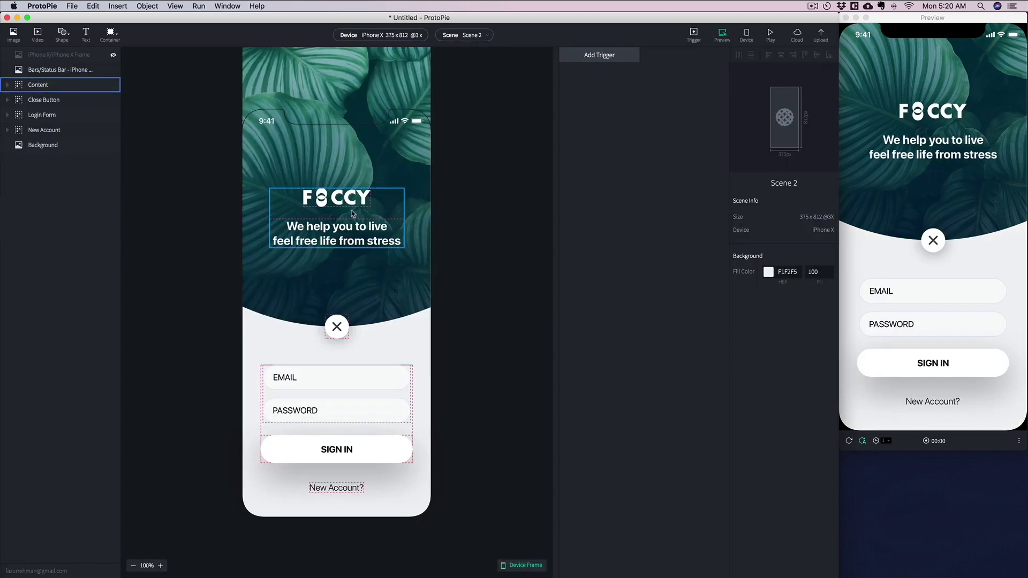
{"action": "key", "text": "super+c"}
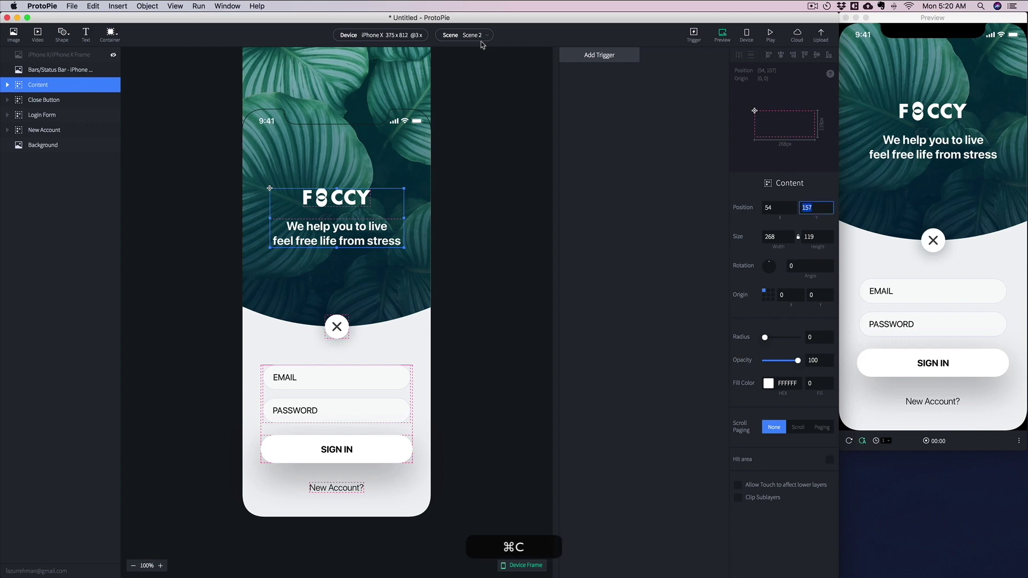
Step: Return to Scene 1, add a Move response to the Tap trigger for Content with Y 157, and test Sign In in the preview
{"action": "left_click", "coordinate": [464, 35]}
{"action": "left_click", "coordinate": [471, 53]}
{"action": "left_click", "coordinate": [338, 292]}
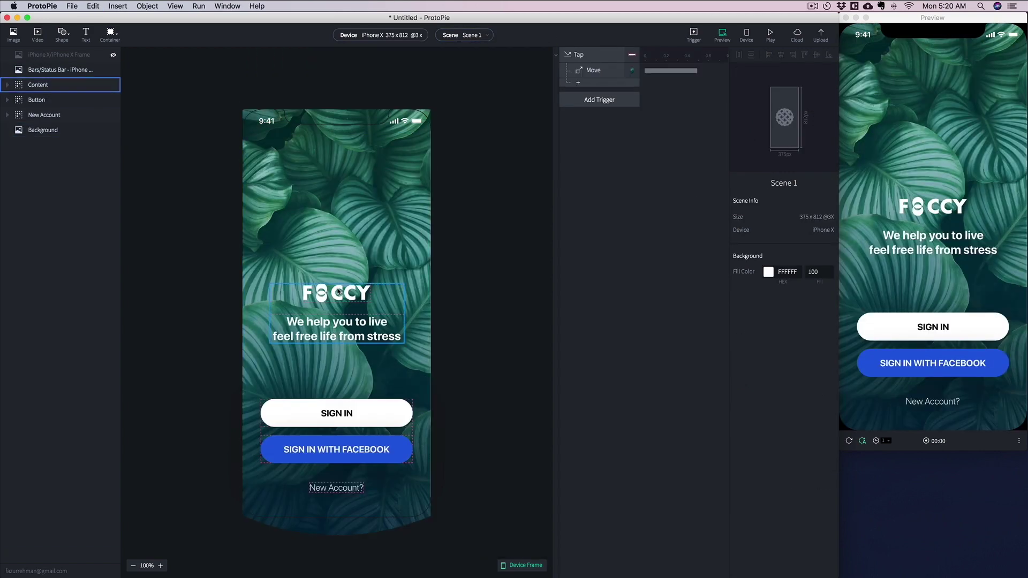
{"action": "left_click", "coordinate": [349, 294]}
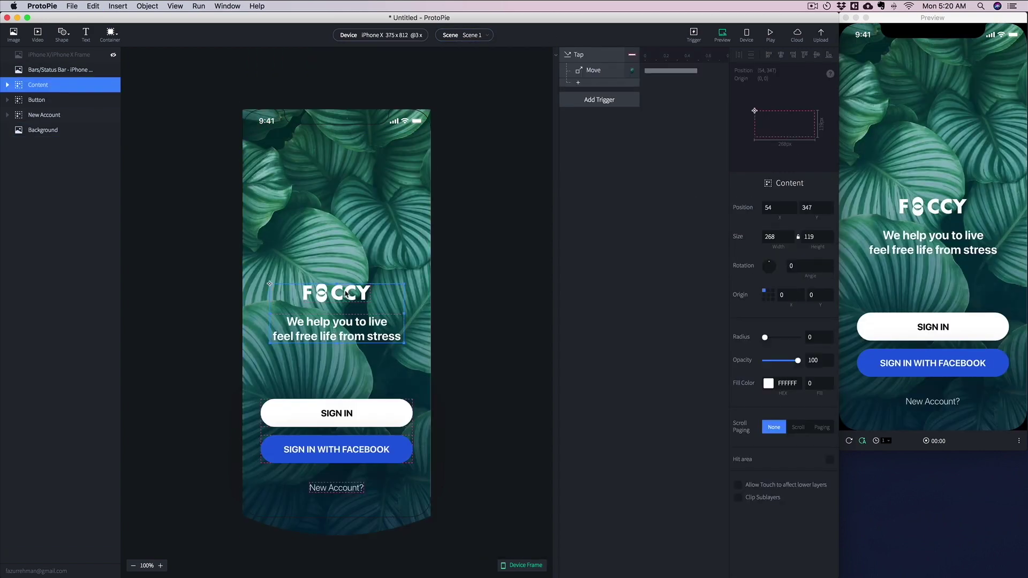
{"action": "left_click", "coordinate": [578, 83]}
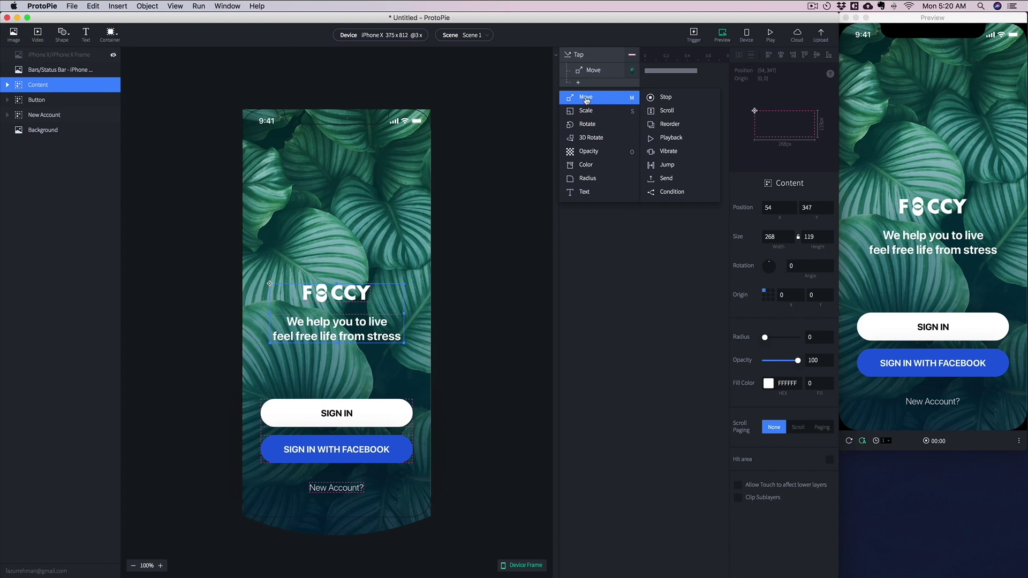
{"action": "left_click", "coordinate": [586, 98]}
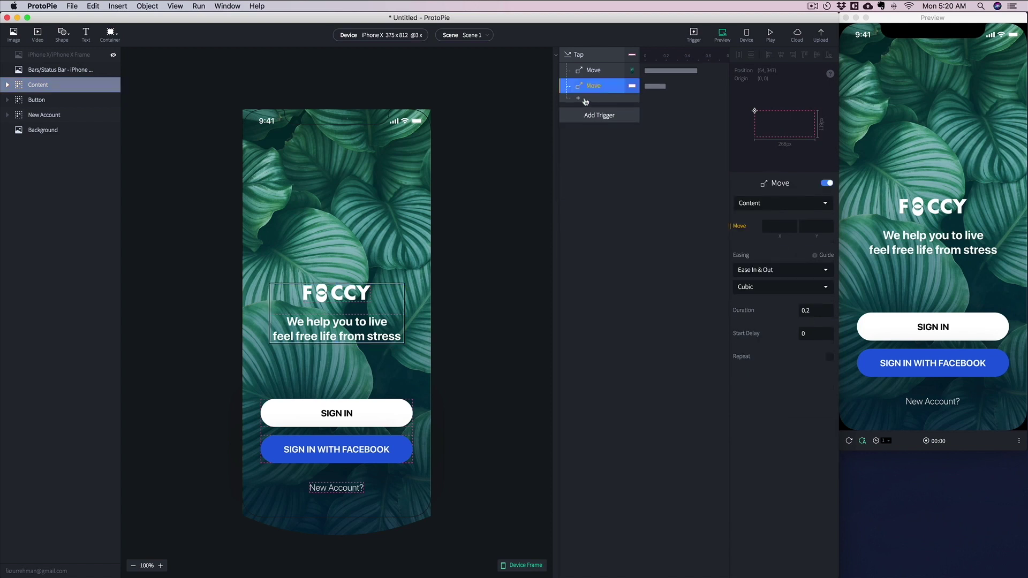
{"action": "left_click", "coordinate": [816, 226]}
{"action": "key", "text": "super+v"}
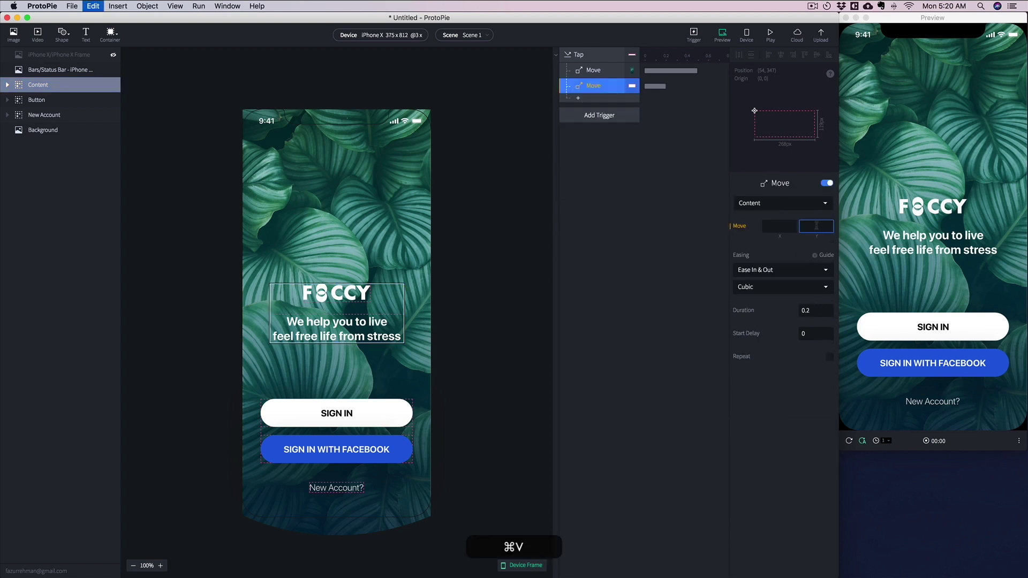
{"action": "key", "text": "super+Return"}
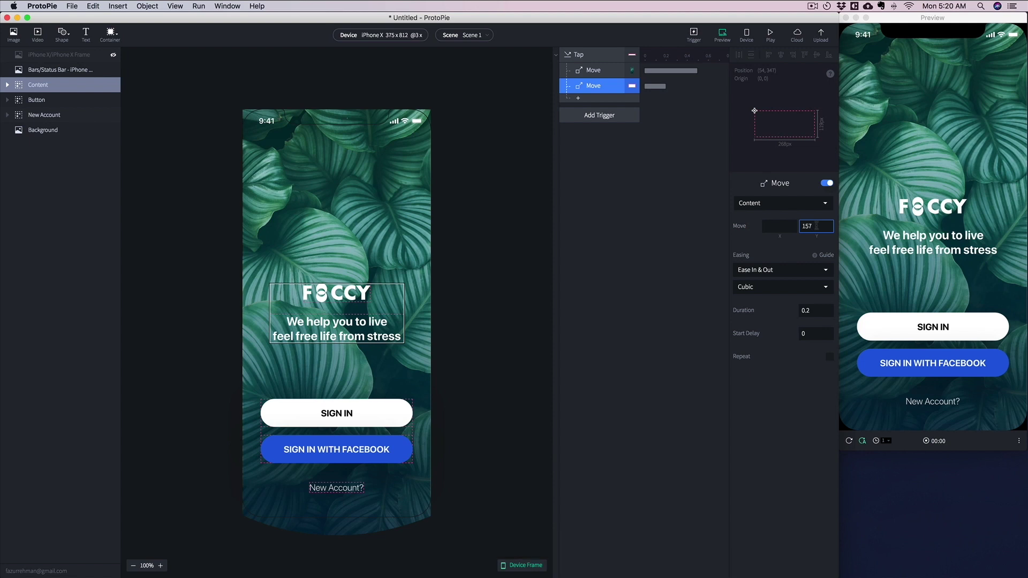
{"action": "left_click", "coordinate": [948, 317]}
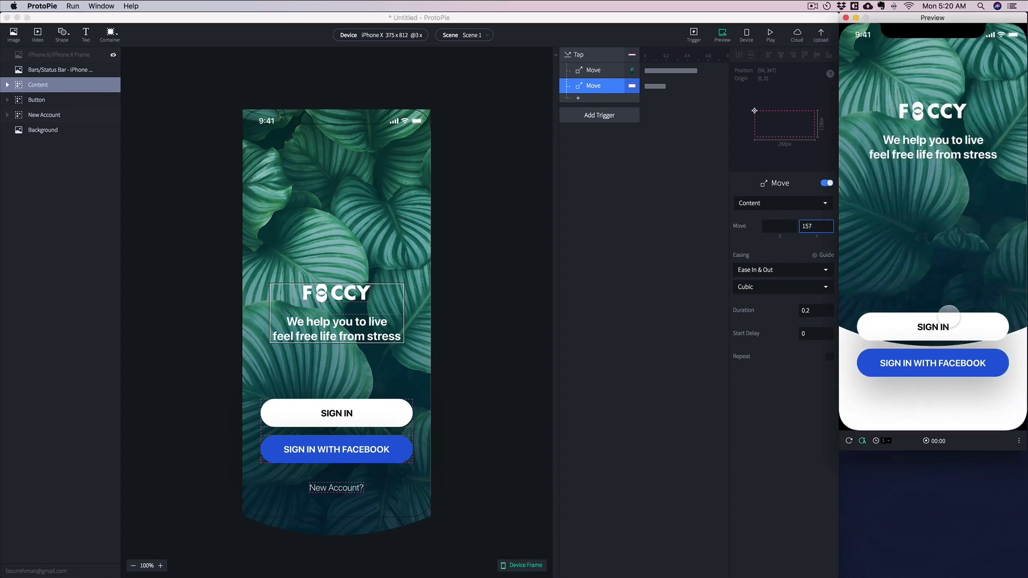
Step: Set the Content Move response to a duration of 0.5 with Sine easing, and test the Sign In tap in the preview
{"action": "left_click", "coordinate": [816, 311]}
{"action": "key", "text": "BackSpace"}
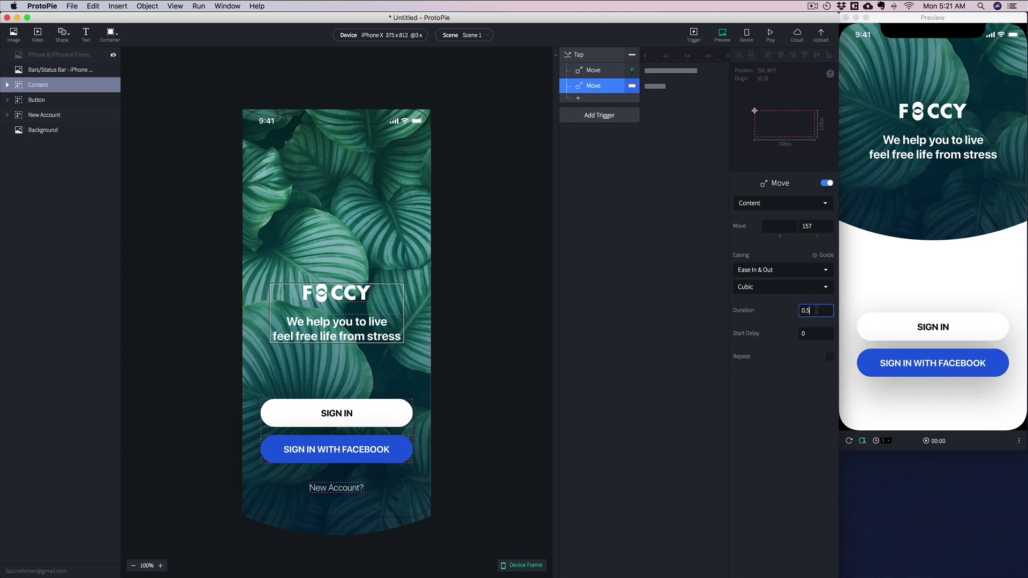
{"action": "key", "text": "Return"}
{"action": "left_click", "coordinate": [743, 285]}
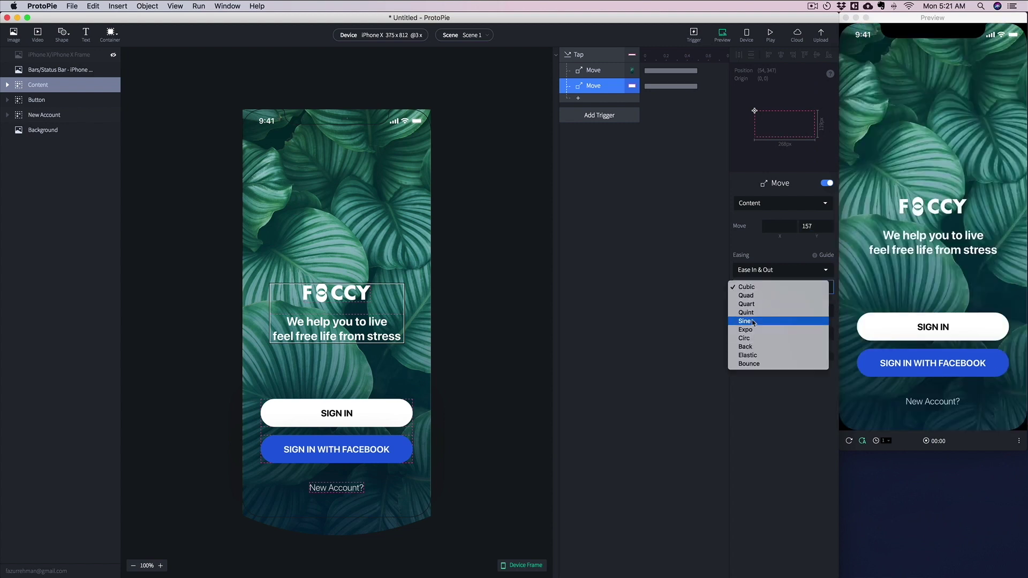
{"action": "left_click", "coordinate": [754, 324]}
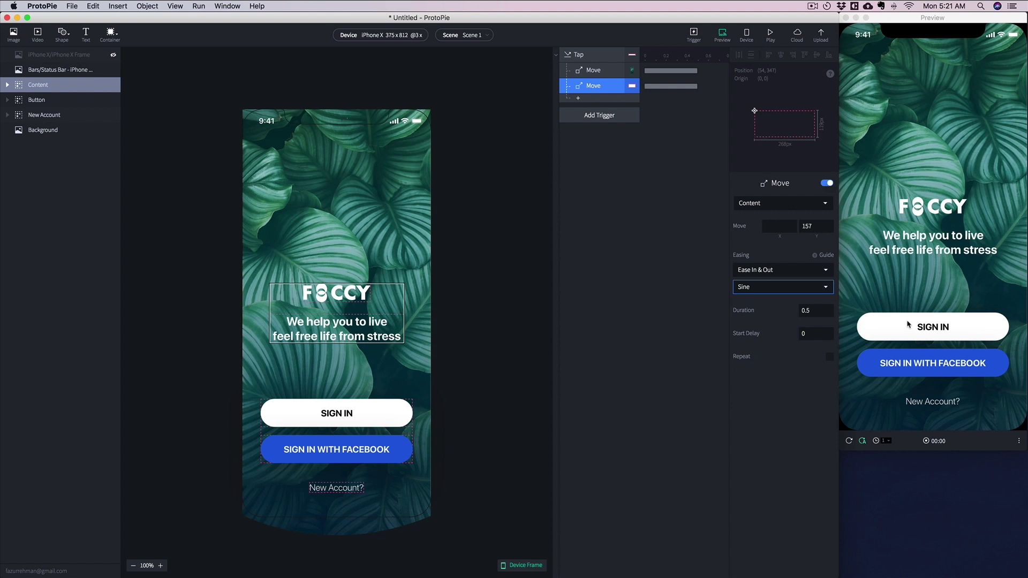
{"action": "left_click", "coordinate": [936, 328]}
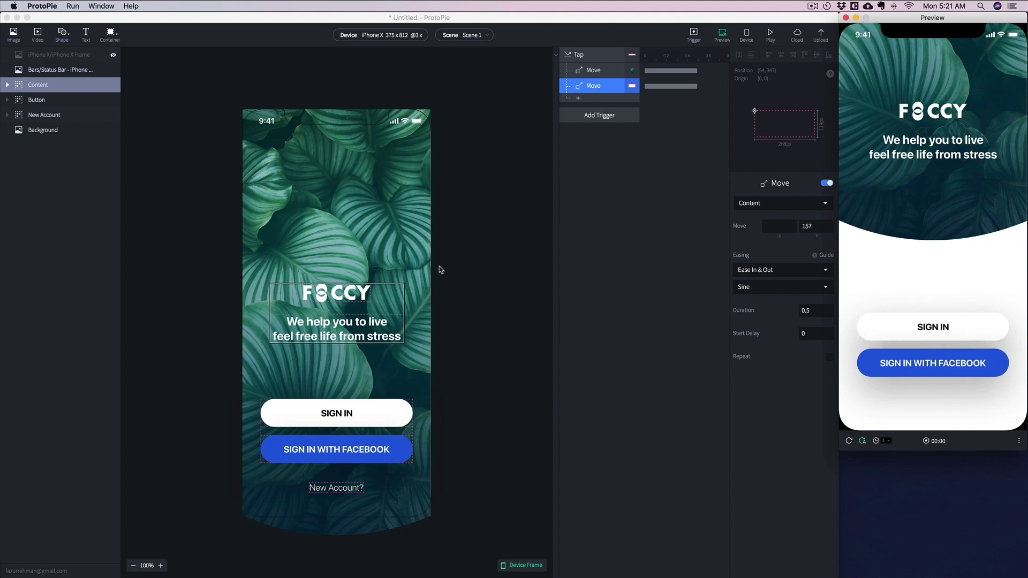
Step: Add a Move response to the Tap trigger for the Button group with a Y of 1200
{"action": "left_click", "coordinate": [338, 425]}
{"action": "left_click", "coordinate": [387, 415]}
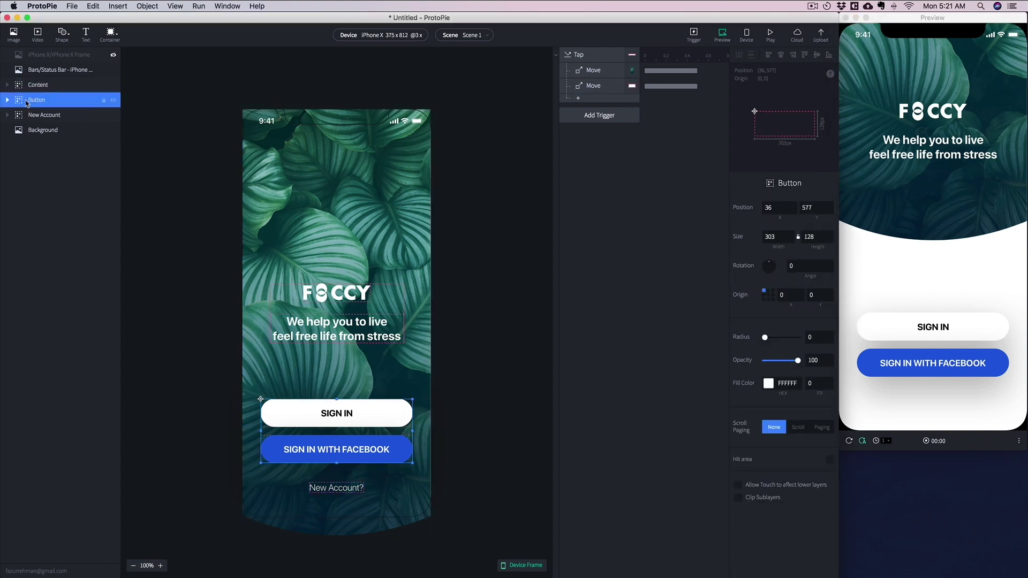
{"action": "left_click", "coordinate": [578, 99]}
{"action": "left_click", "coordinate": [584, 114]}
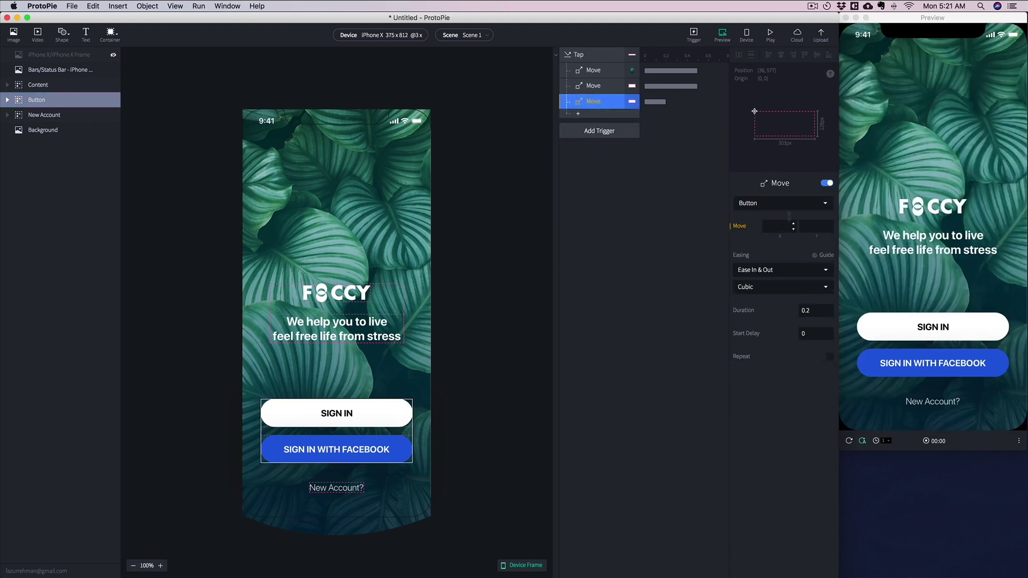
{"action": "left_click", "coordinate": [812, 224]}
Step: Give the Button's Move response a start delay of 0.02 and a duration of 0.3, and test Sign In in the preview
{"action": "left_click", "coordinate": [817, 309]}
{"action": "type", "text": "5"}
{"action": "left_click_drag", "start_coordinate": [668, 102], "coordinate": [670, 102]}
{"action": "left_click", "coordinate": [812, 309]}
{"action": "type", "text": "3"}
{"action": "left_click", "coordinate": [945, 324]}
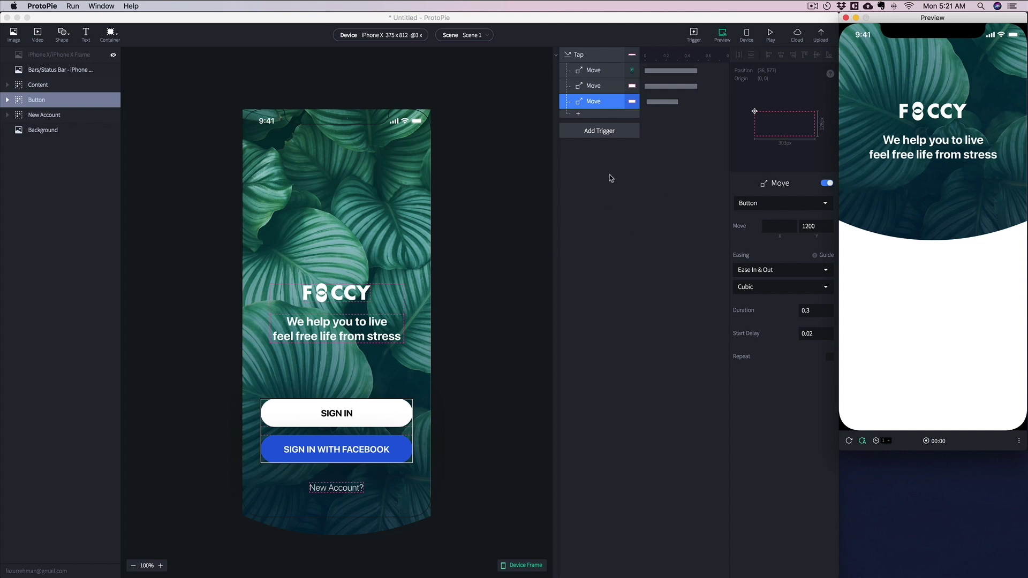
Step: Add an Opacity response that fades the Button group to 0, and shift its timeline bar to a slight start delay
{"action": "left_click", "coordinate": [578, 113]}
{"action": "left_click", "coordinate": [577, 113]}
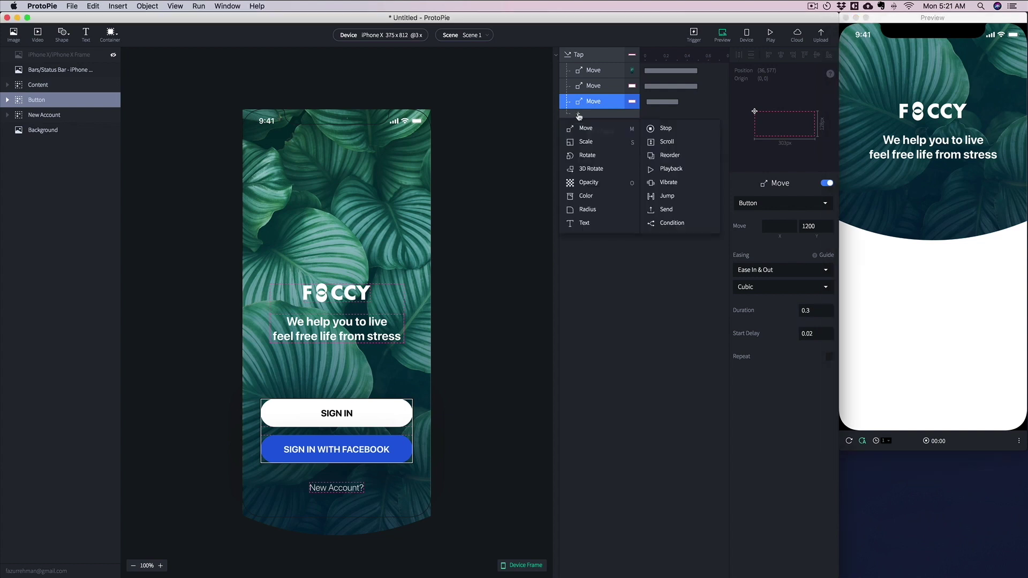
{"action": "left_click", "coordinate": [589, 183]}
{"action": "left_click", "coordinate": [764, 227]}
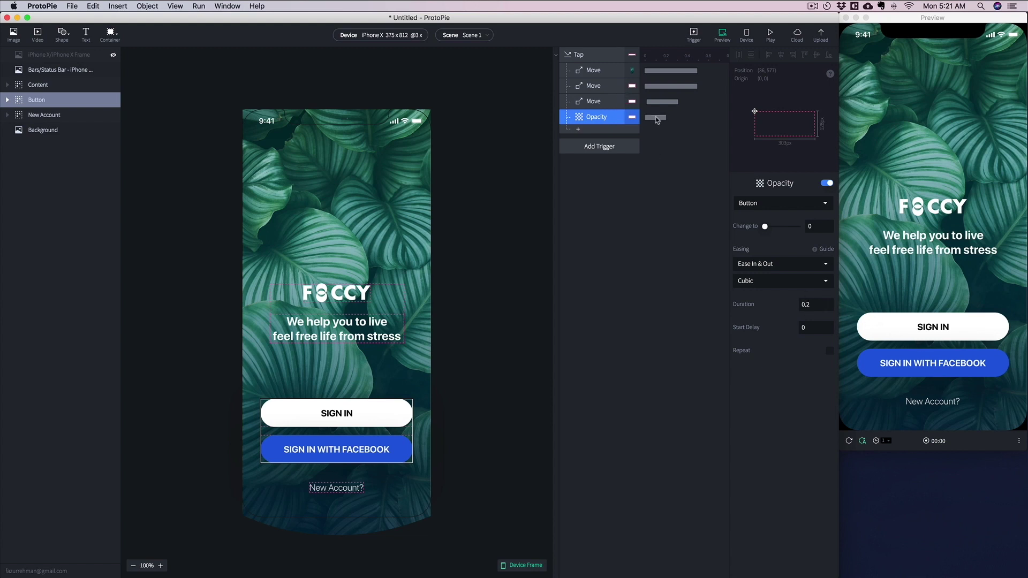
{"action": "left_click_drag", "start_coordinate": [657, 120], "coordinate": [658, 120]}
Step: Set the easing curve of the Button's Opacity and Move responses to Sine, and test the Sign In tap in the preview
{"action": "left_click", "coordinate": [776, 288]}
{"action": "left_click", "coordinate": [767, 279]}
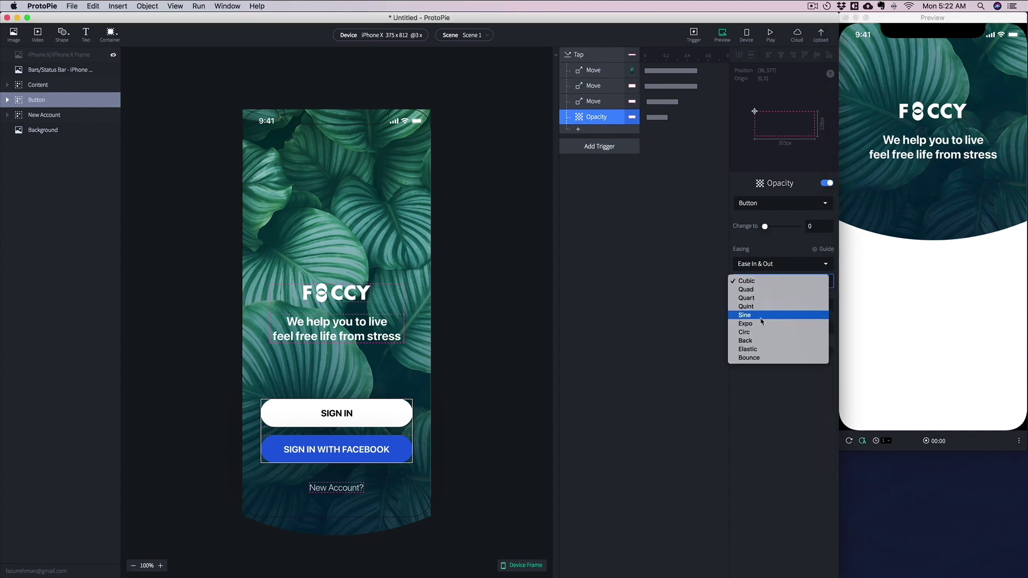
{"action": "left_click", "coordinate": [679, 225]}
{"action": "left_click", "coordinate": [585, 102]}
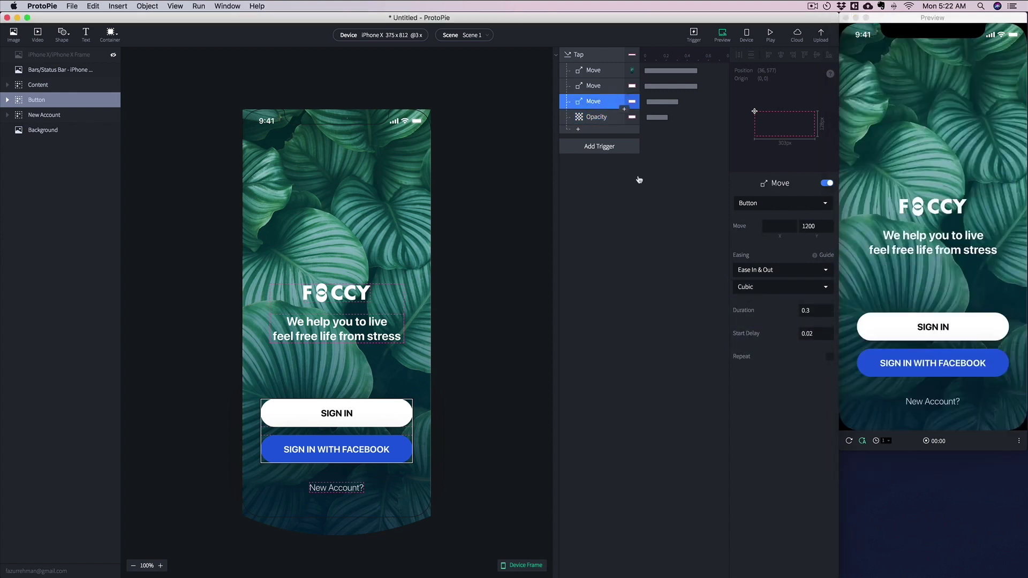
{"action": "left_click", "coordinate": [776, 289]}
{"action": "left_click", "coordinate": [771, 321]}
{"action": "left_click", "coordinate": [939, 336]}
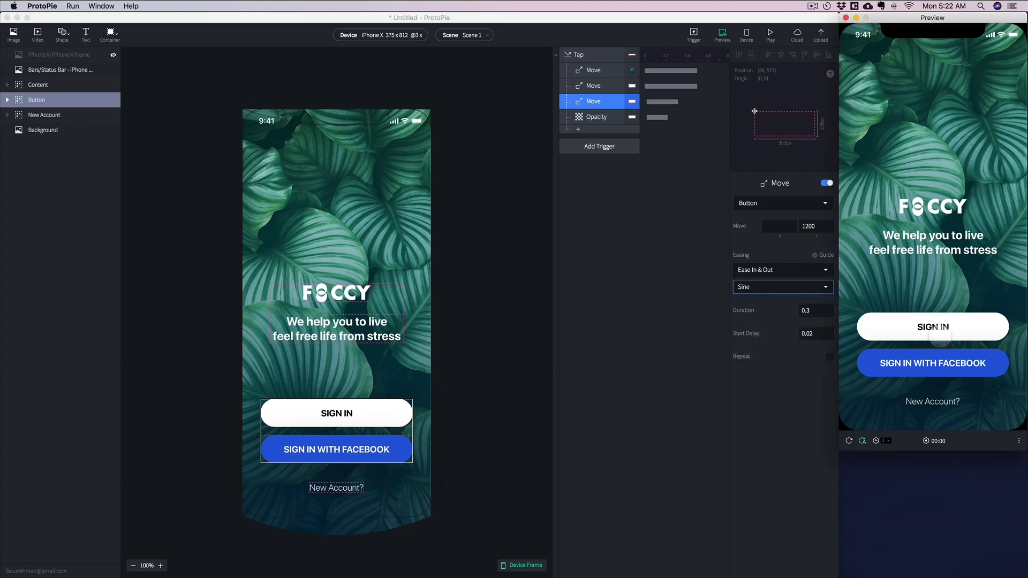
Step: Set the Button's Move response to a duration of 0.5 and replay the Sign In tap in the preview
{"action": "left_click", "coordinate": [665, 105]}
{"action": "left_click", "coordinate": [816, 311]}
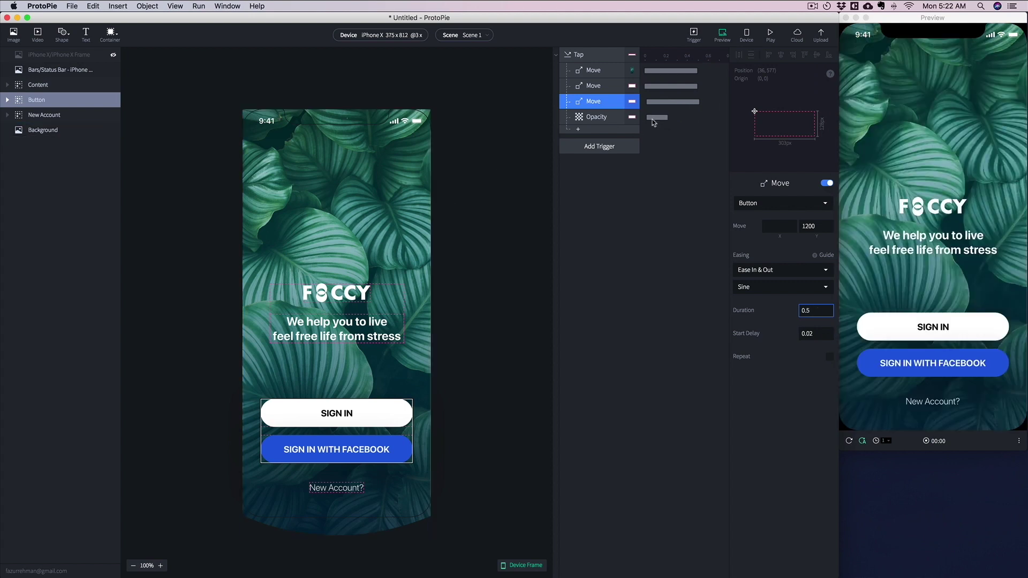
{"action": "left_click", "coordinate": [922, 330]}
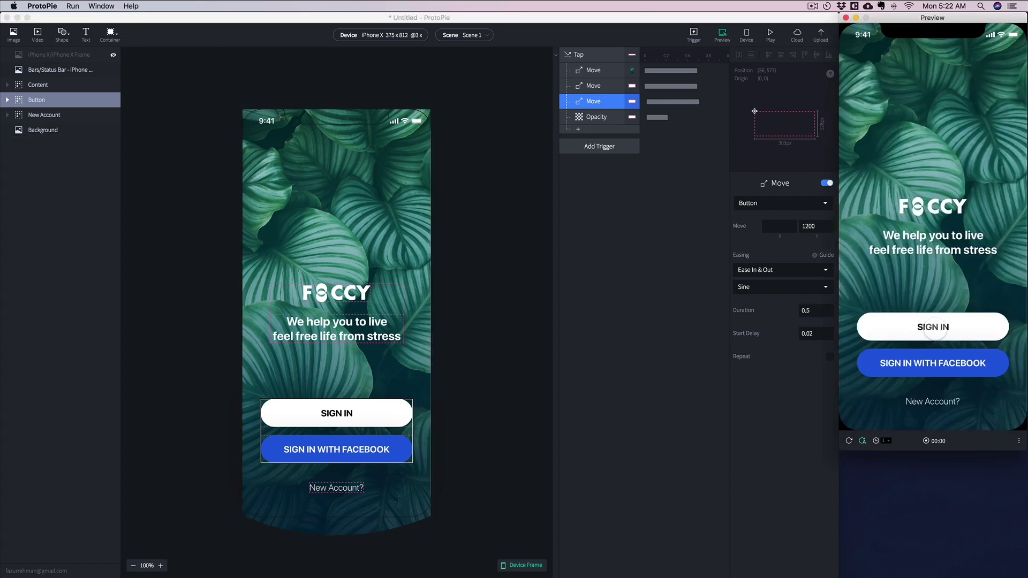
{"action": "left_click", "coordinate": [951, 323]}
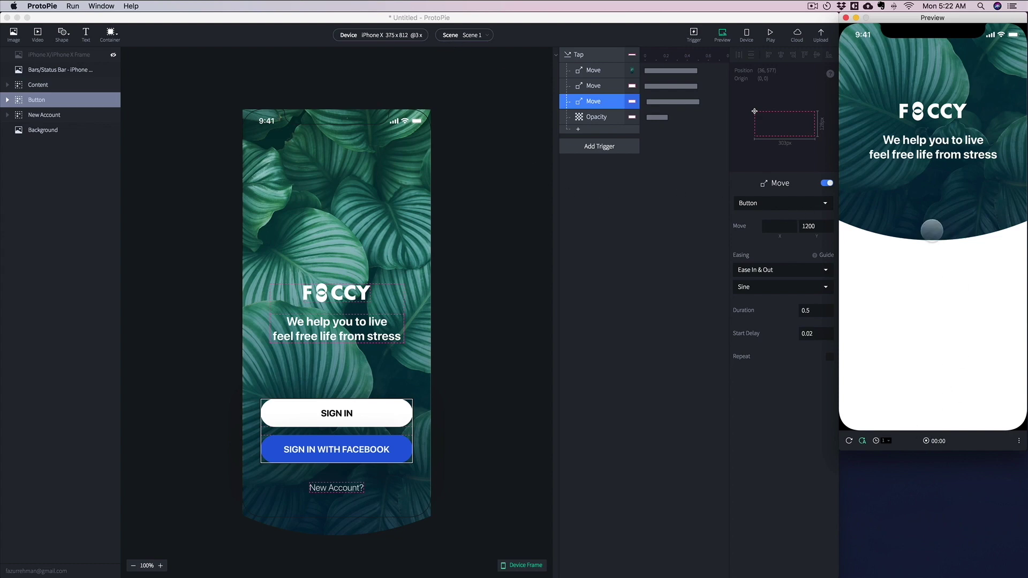
Step: Open Scene 2 and copy the Close Button and Login Form groups together
{"action": "left_click", "coordinate": [466, 37]}
{"action": "left_click", "coordinate": [466, 35]}
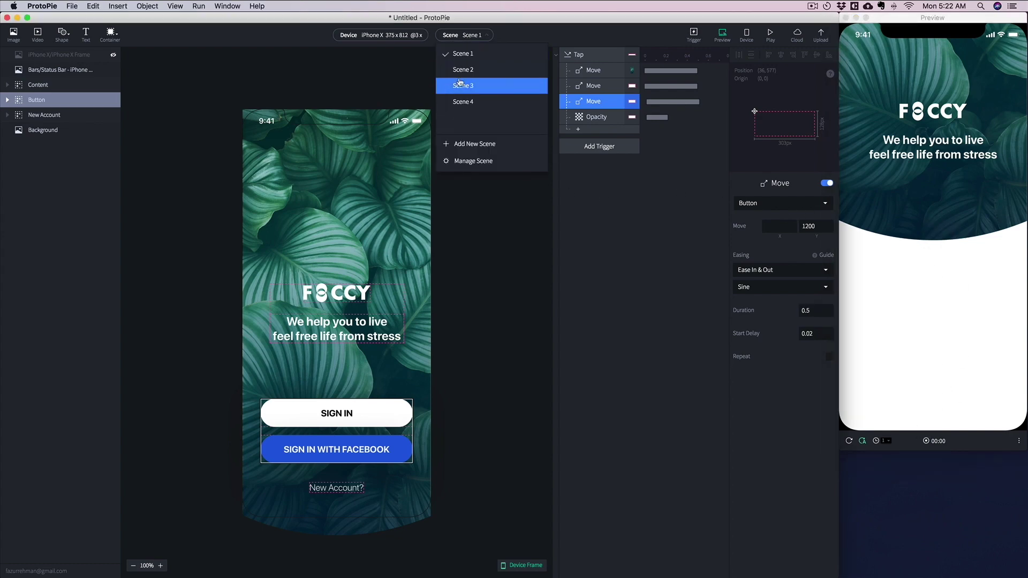
{"action": "left_click", "coordinate": [464, 81]}
{"action": "left_click", "coordinate": [337, 328]}
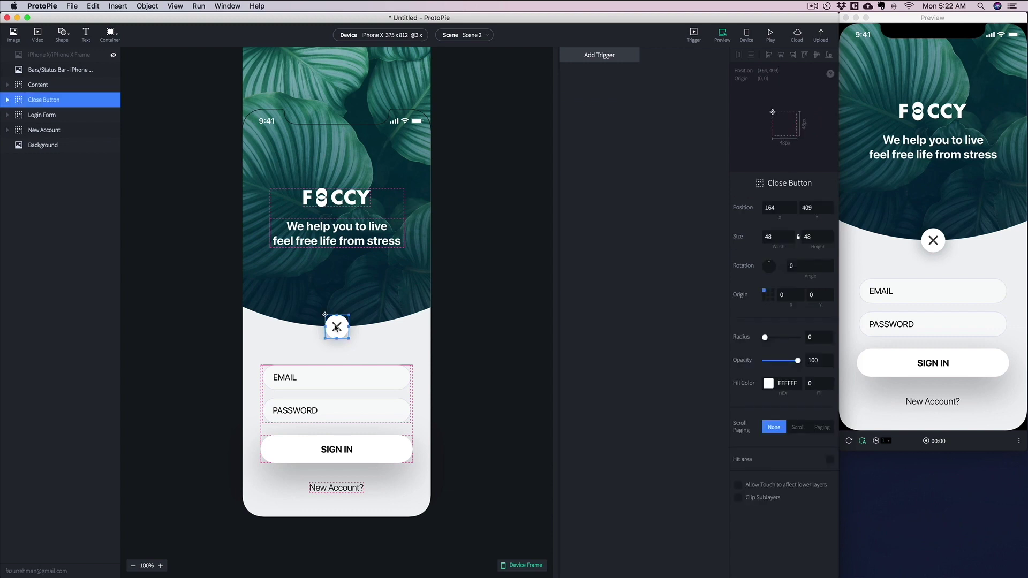
{"action": "left_click", "coordinate": [334, 374], "text": "shift"}
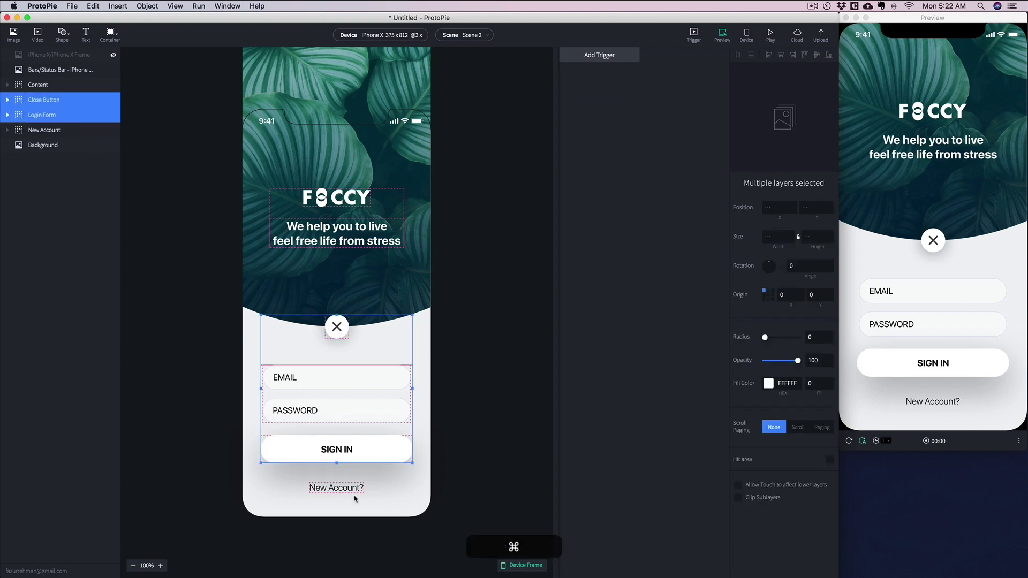
{"action": "key", "text": "super+c"}
Step: Paste the Close Button and Login Form groups into Scene 1
{"action": "left_click", "coordinate": [484, 35]}
{"action": "left_click", "coordinate": [449, 54]}
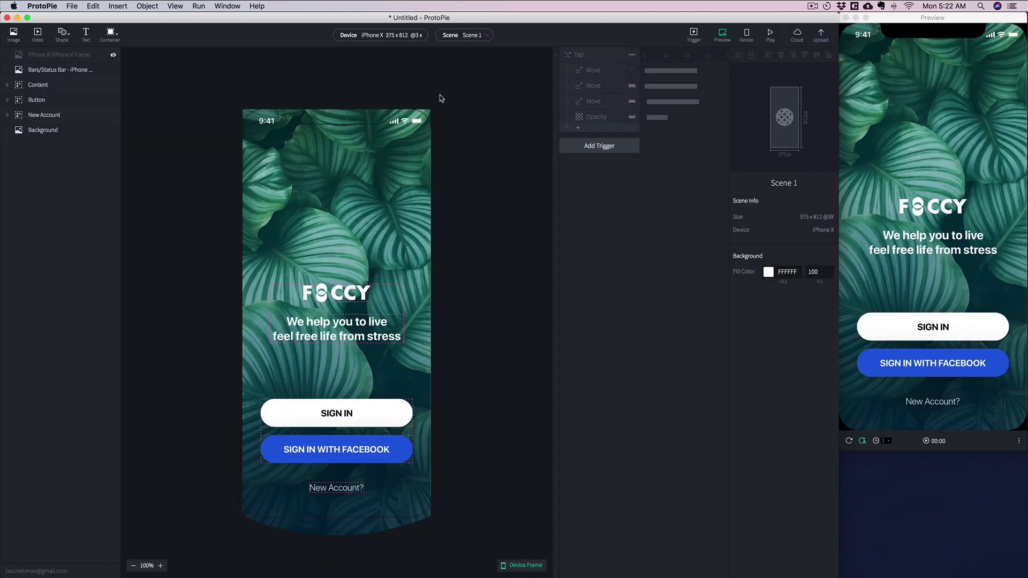
{"action": "left_click", "coordinate": [368, 408]}
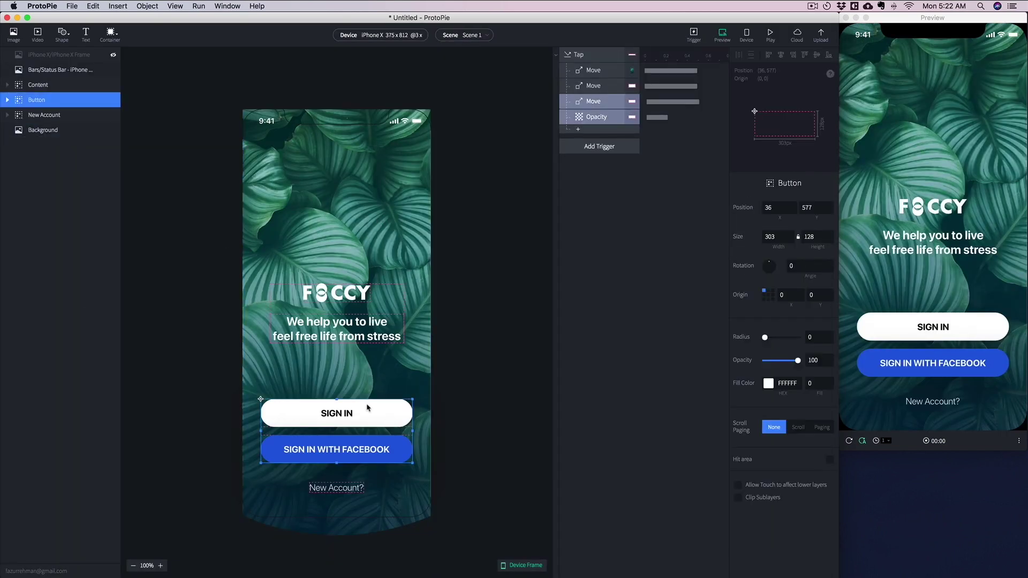
{"action": "left_click", "coordinate": [193, 298]}
{"action": "key", "text": "super+v"}
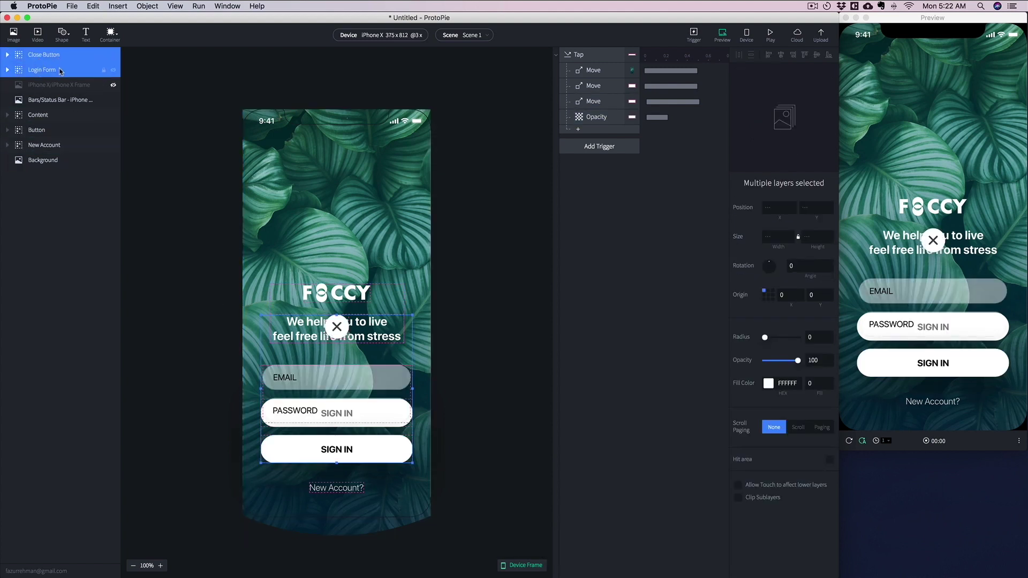
{"action": "left_click", "coordinate": [153, 77]}
Step: Copy the Login Form group's Y position, and shift the group down by 200 to Y 709
{"action": "left_click", "coordinate": [54, 73]}
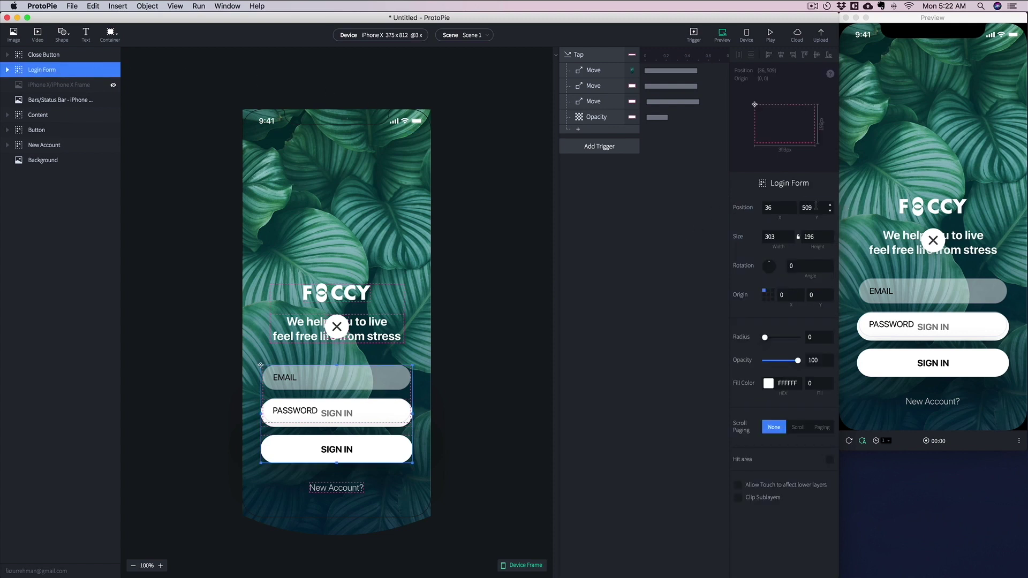
{"action": "left_click", "coordinate": [816, 207]}
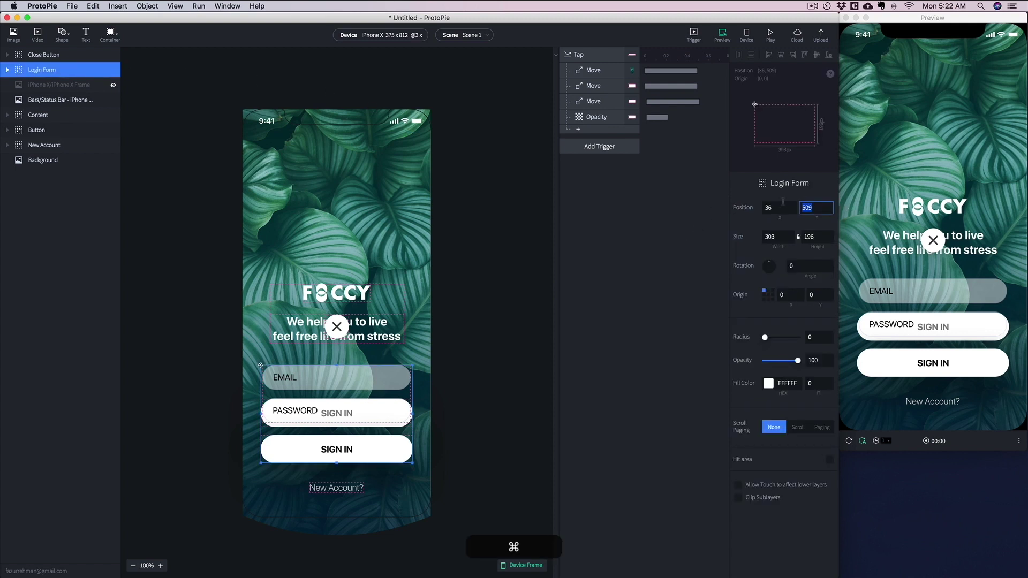
{"action": "key", "text": "super+c"}
{"action": "left_click", "coordinate": [817, 206]}
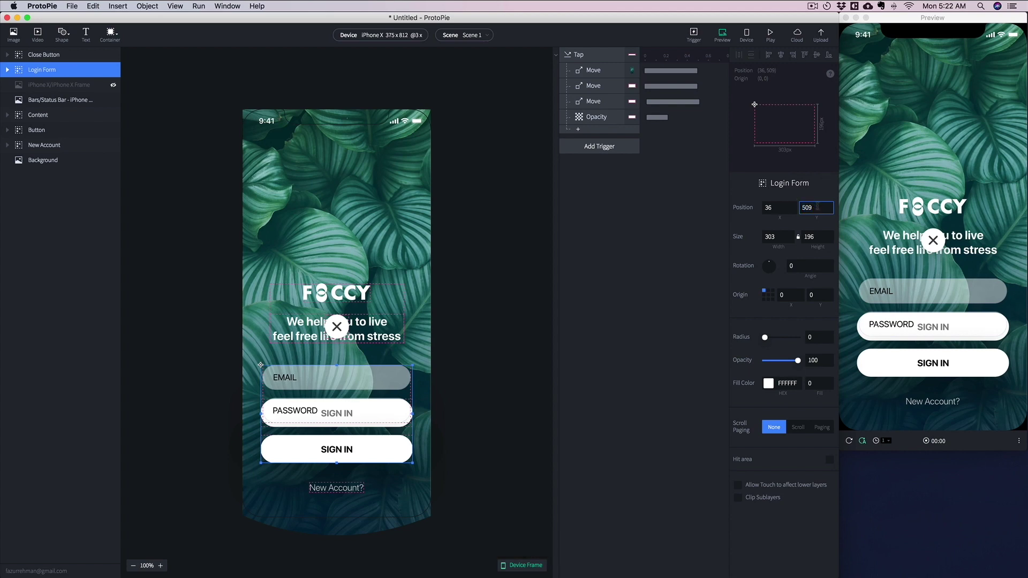
{"action": "type", "text": "+"}
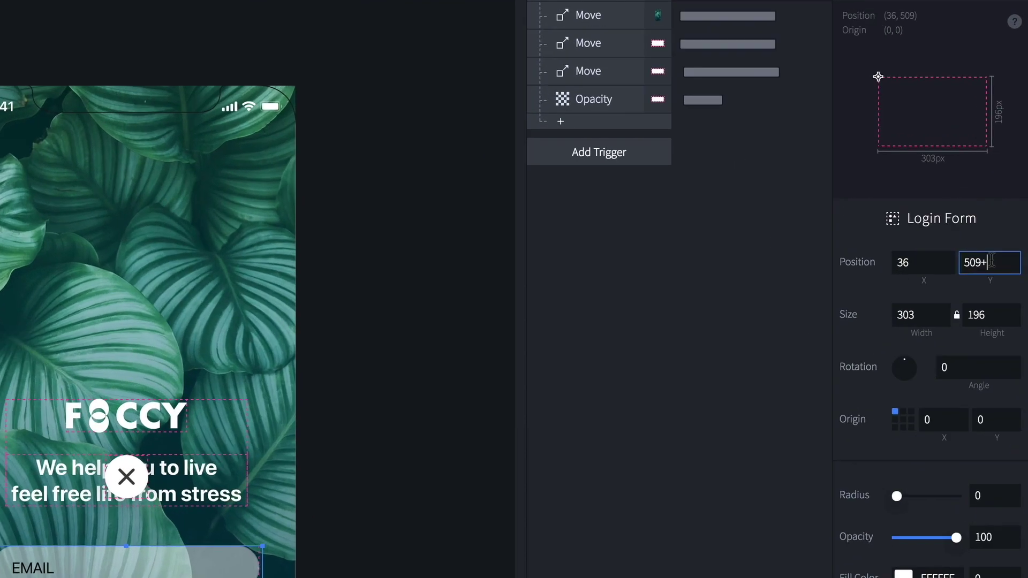
{"action": "type", "text": "20"}
{"action": "key", "text": "BackSpace"}
{"action": "type", "text": "00"}
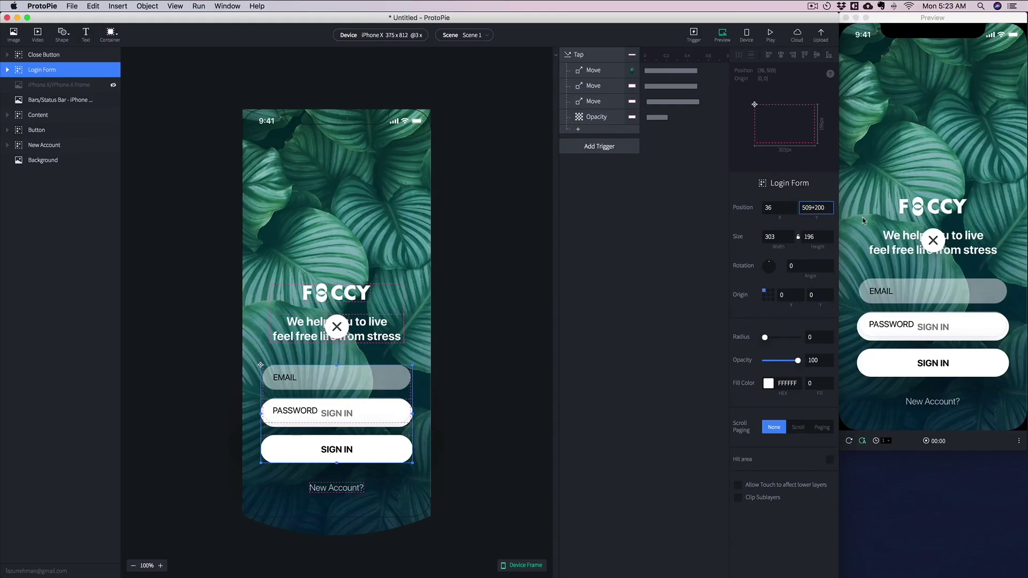
{"action": "key", "text": "Return"}
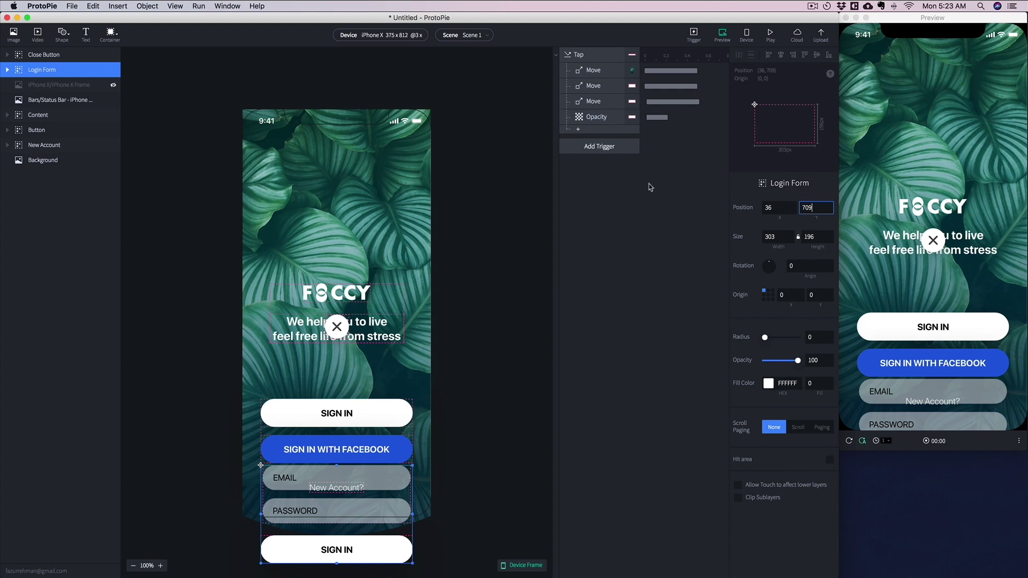
Step: Add a Move response to Y 509 with a 0.1 start delay for the Login Form, and test the Sign In tap in the preview
{"action": "left_click", "coordinate": [578, 130]}
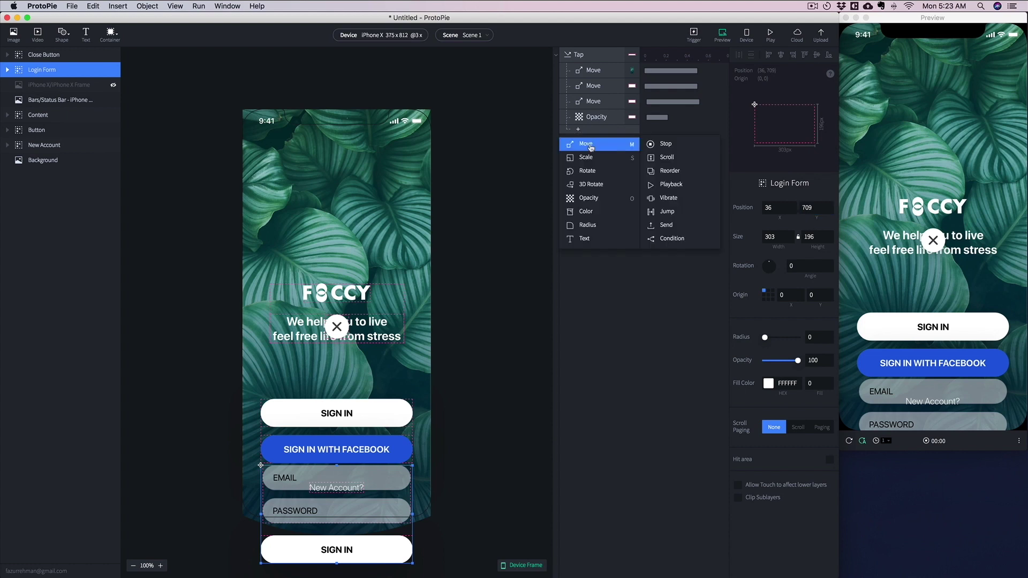
{"action": "left_click", "coordinate": [590, 148]}
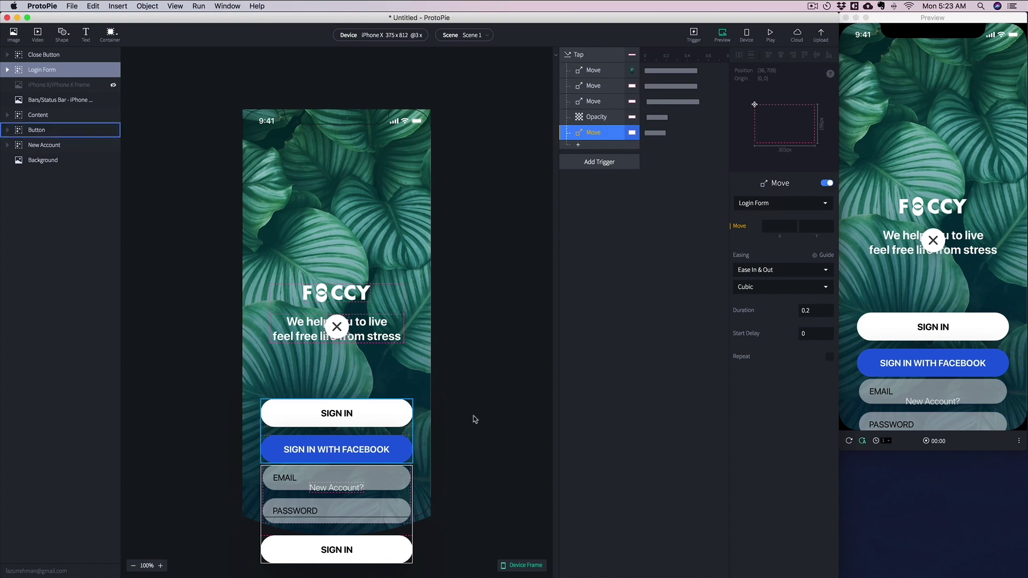
{"action": "left_click", "coordinate": [814, 227]}
{"action": "key", "text": "super+v"}
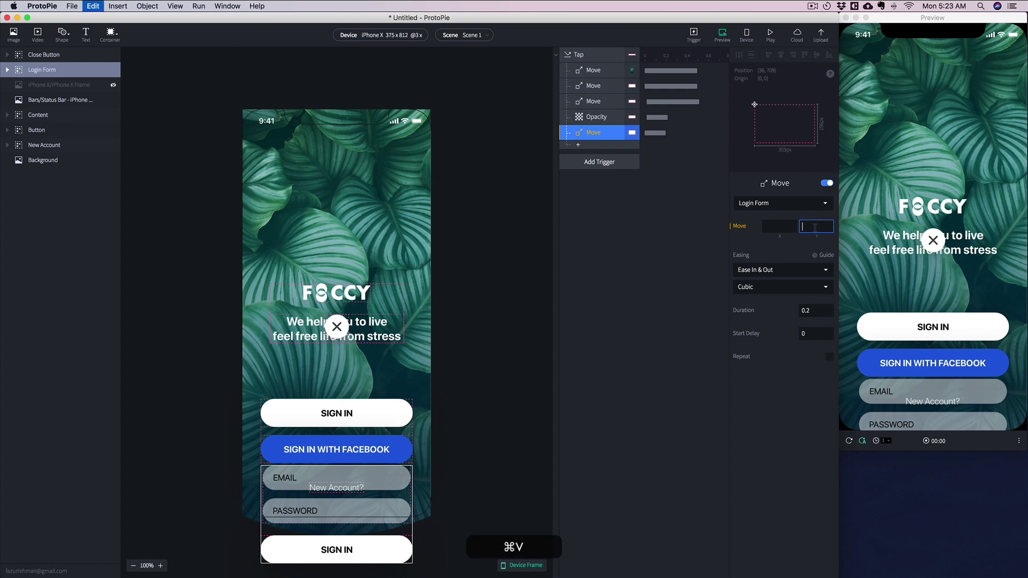
{"action": "key", "text": "super+Return"}
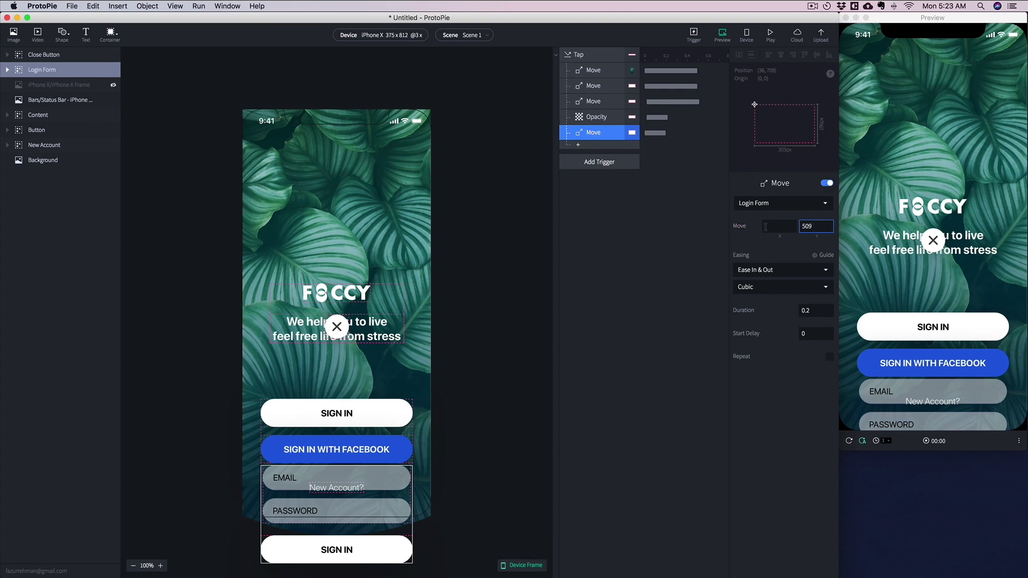
{"action": "left_click_drag", "start_coordinate": [663, 133], "coordinate": [667, 136]}
{"action": "left_click", "coordinate": [943, 331]}
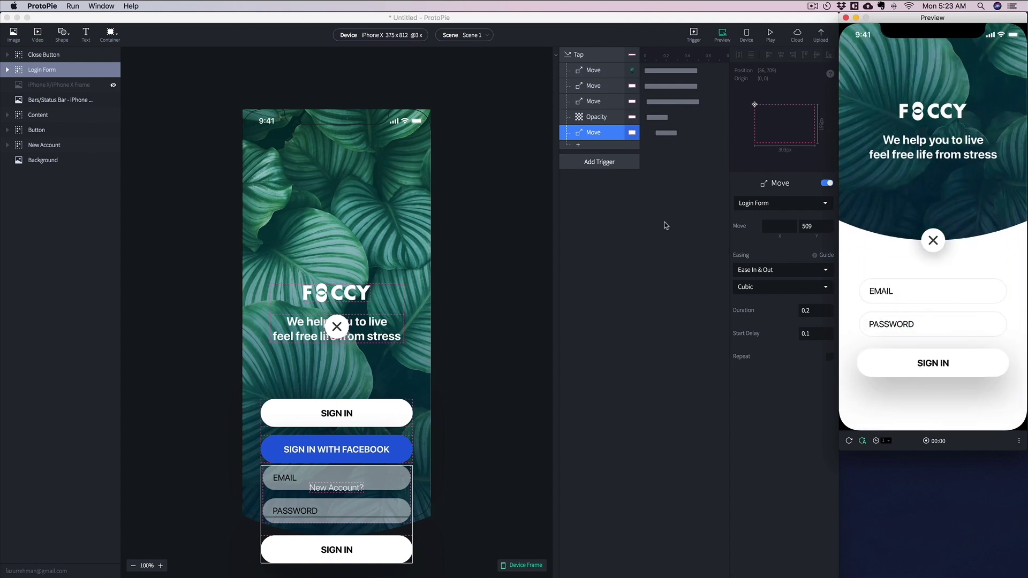
Step: Add an Opacity response for the Login Form to the Tap trigger, changing to 100
{"action": "left_click", "coordinate": [578, 145]}
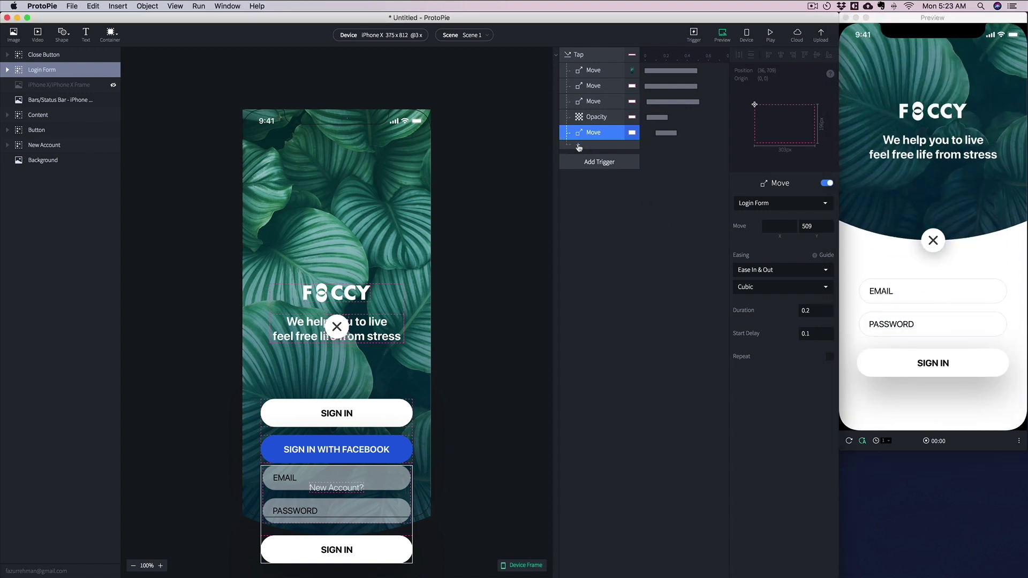
{"action": "left_click", "coordinate": [579, 147]}
{"action": "left_click", "coordinate": [610, 216]}
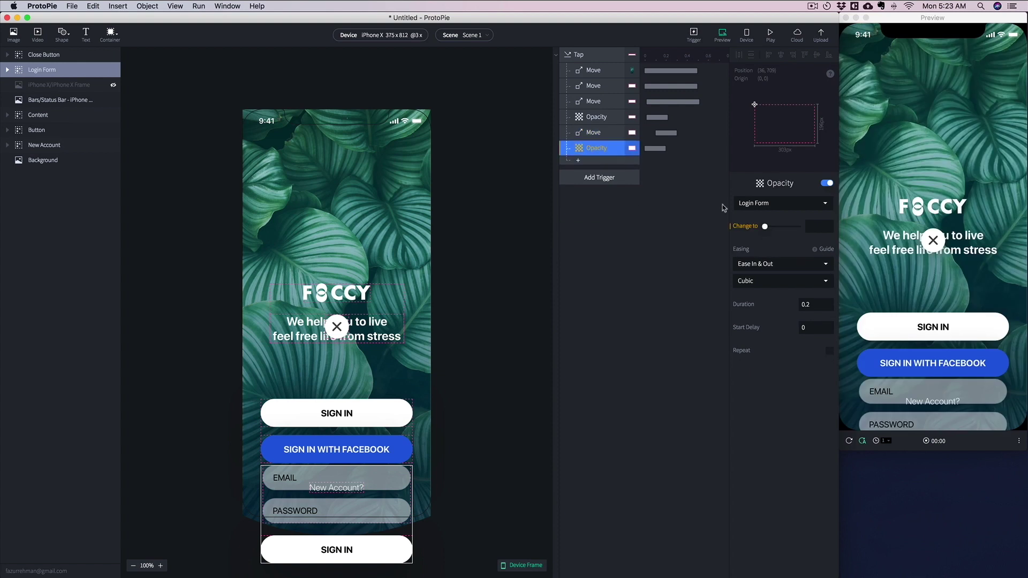
{"action": "left_click_drag", "start_coordinate": [765, 226], "coordinate": [821, 230]}
Step: Set the initial layer opacity of the outer Login Form group to 0
{"action": "left_click", "coordinate": [393, 486]}
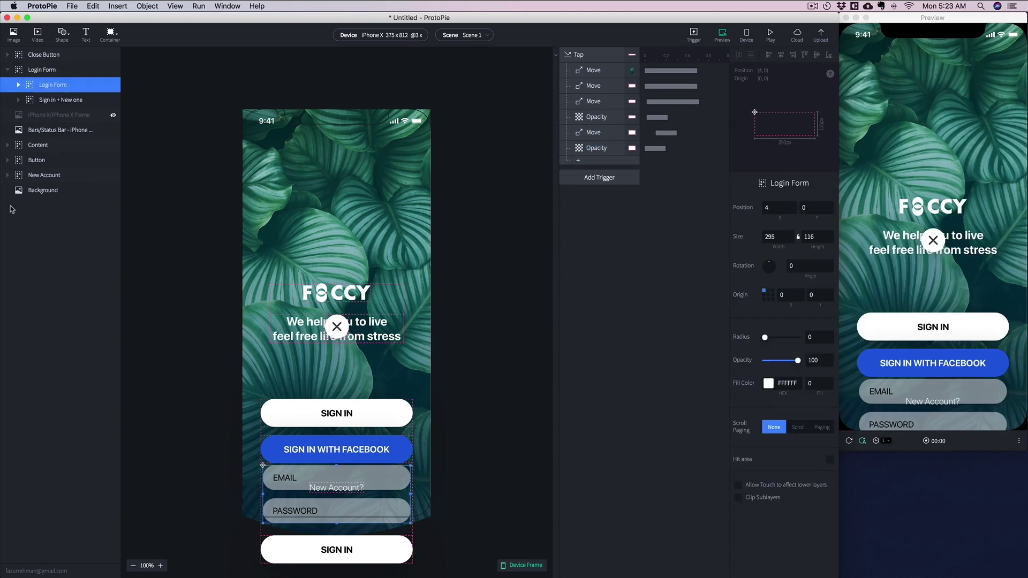
{"action": "left_click", "coordinate": [42, 69]}
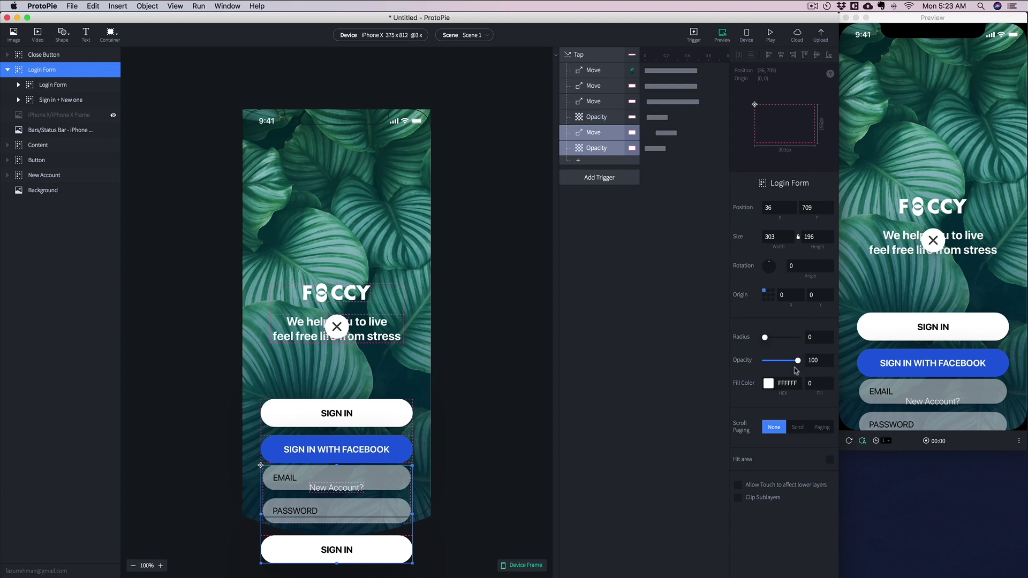
{"action": "left_click_drag", "start_coordinate": [797, 361], "coordinate": [729, 361]}
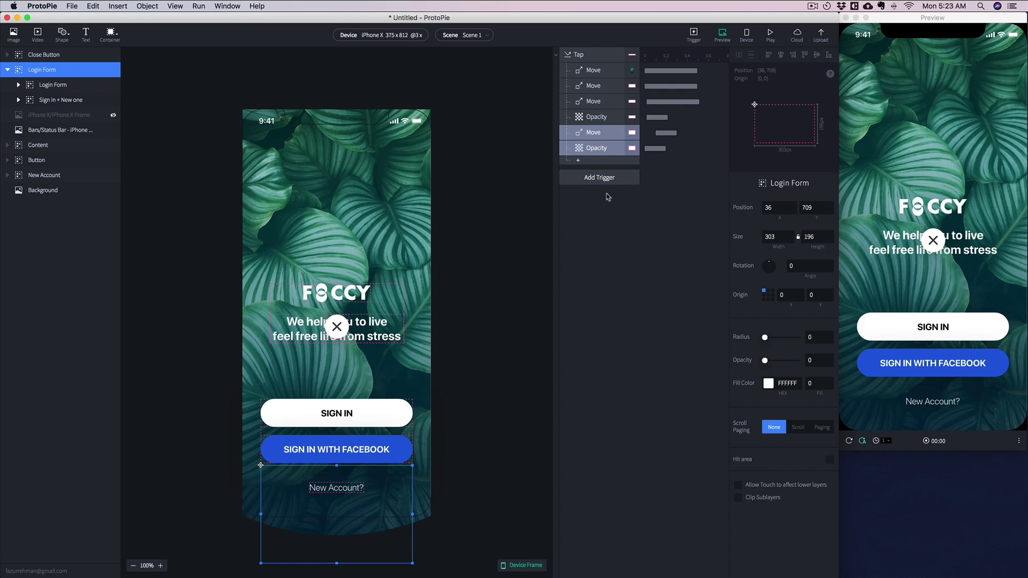
Step: Test the Sign In tap in the preview, and shift the Login Form's Opacity response to a start delay of 0.1
{"action": "left_click", "coordinate": [616, 149]}
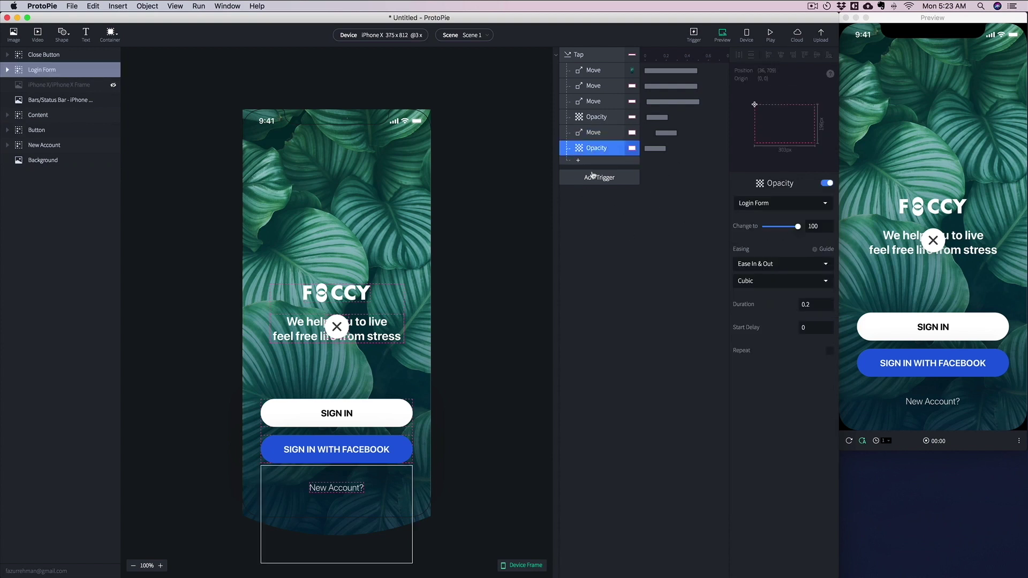
{"action": "left_click", "coordinate": [601, 133]}
{"action": "left_click", "coordinate": [597, 149]}
{"action": "left_click", "coordinate": [944, 327]}
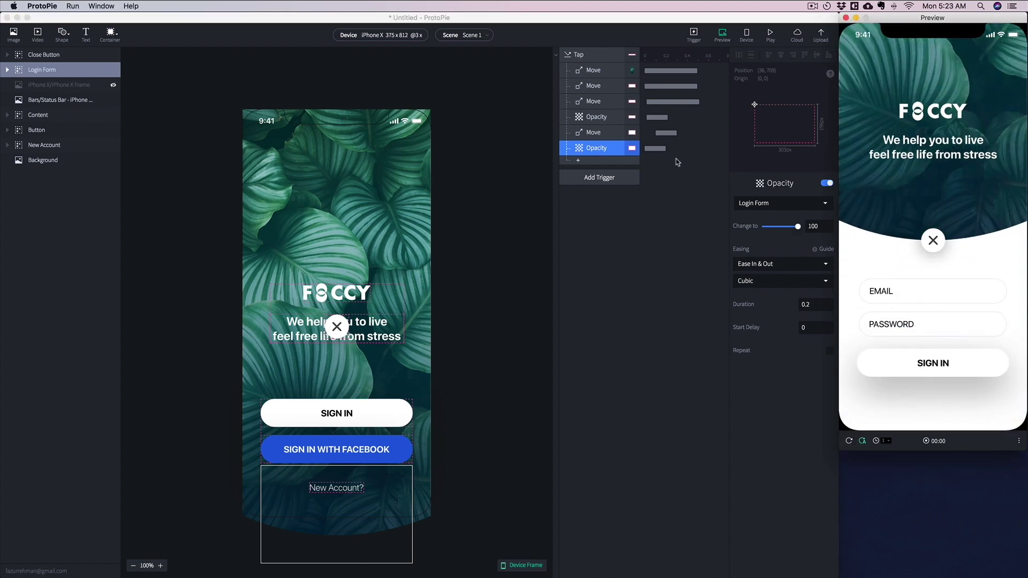
{"action": "left_click_drag", "start_coordinate": [661, 149], "coordinate": [663, 152]}
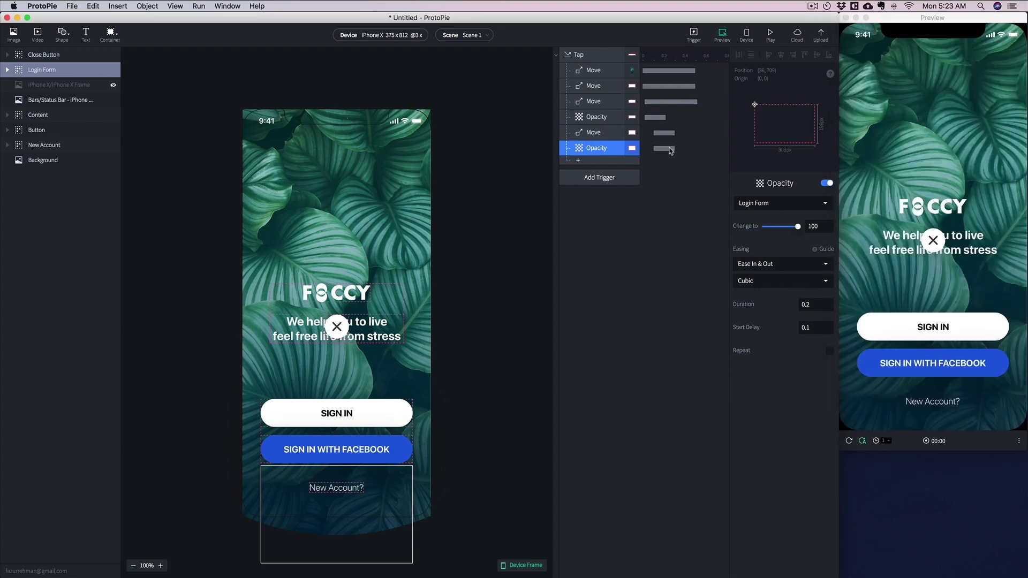
Step: Set the duration of the Login Form's Opacity and Move responses to 0.5, and replay the Sign In tap in the preview
{"action": "left_click", "coordinate": [814, 305]}
{"action": "type", "text": "5"}
{"action": "key", "text": "Return"}
{"action": "left_click", "coordinate": [657, 129]}
{"action": "left_click", "coordinate": [599, 131]}
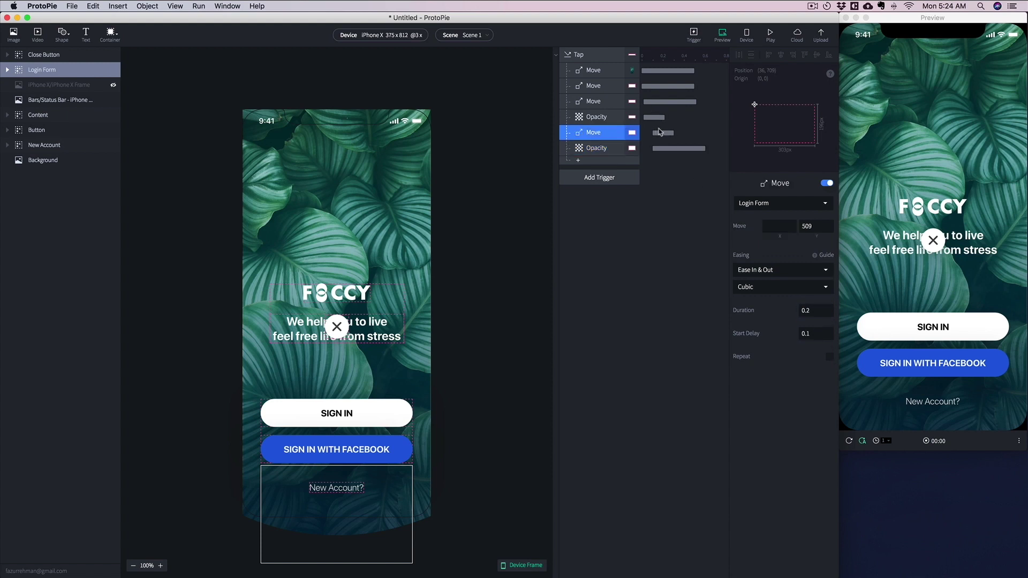
{"action": "left_click", "coordinate": [815, 312]}
{"action": "type", "text": "5"}
{"action": "key", "text": "Return"}
{"action": "left_click", "coordinate": [938, 328]}
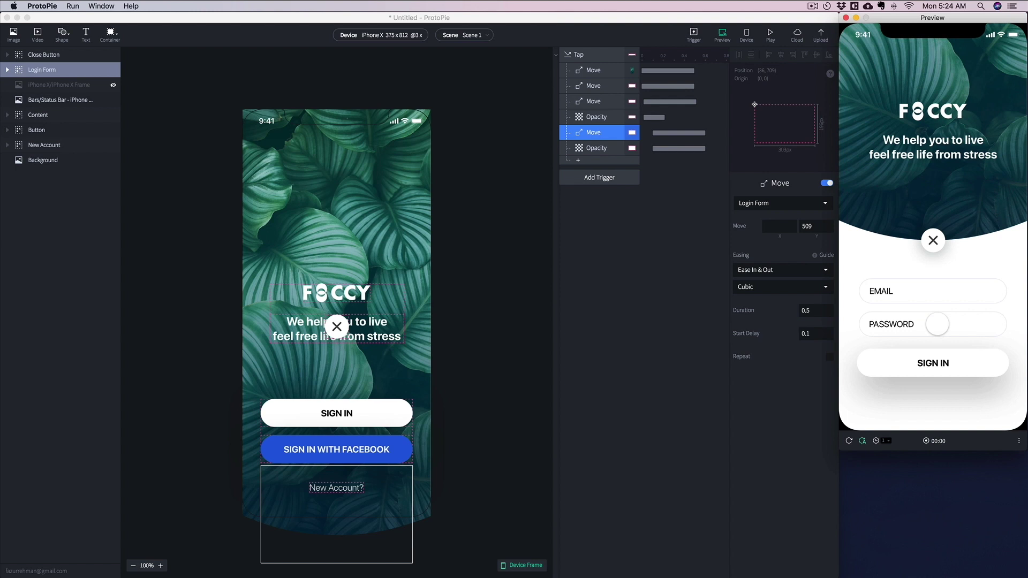
Step: Set the easing curve of the Login Form's Move and Opacity responses to Sine, and test the Sign In tap
{"action": "left_click", "coordinate": [593, 150], "text": "shift"}
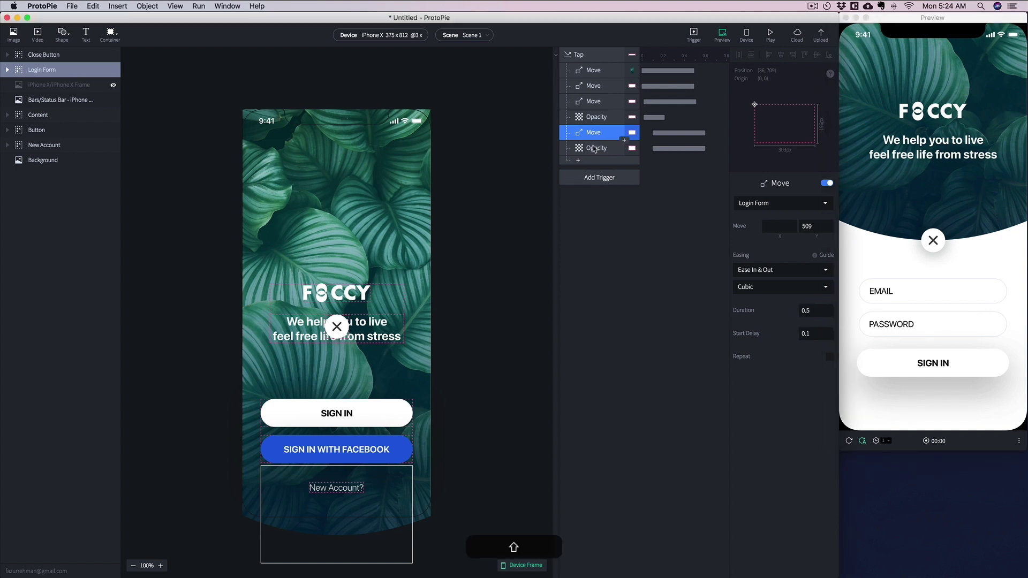
{"action": "left_click", "coordinate": [593, 149], "text": "shift"}
{"action": "left_click", "coordinate": [749, 258]}
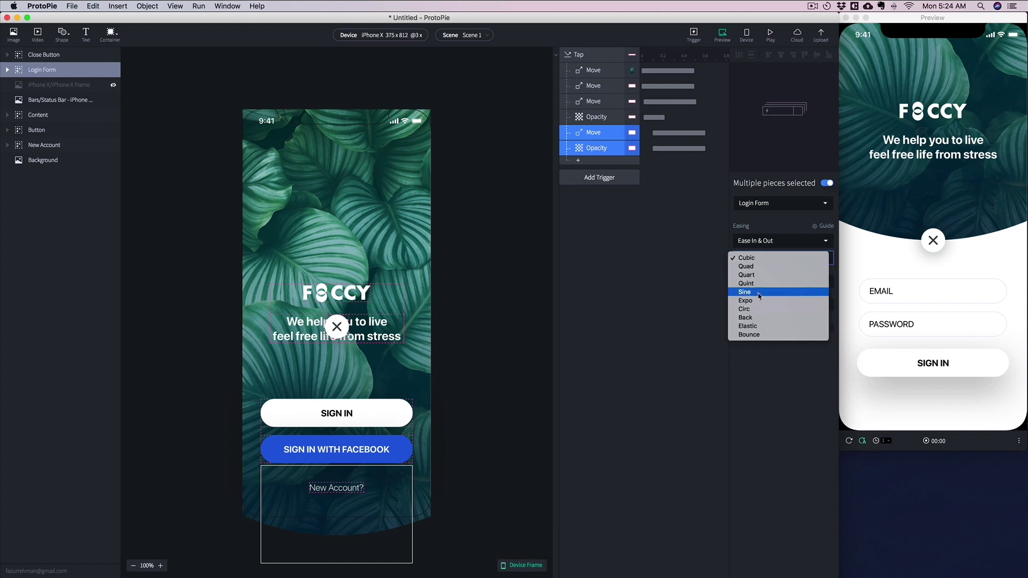
{"action": "left_click", "coordinate": [759, 292]}
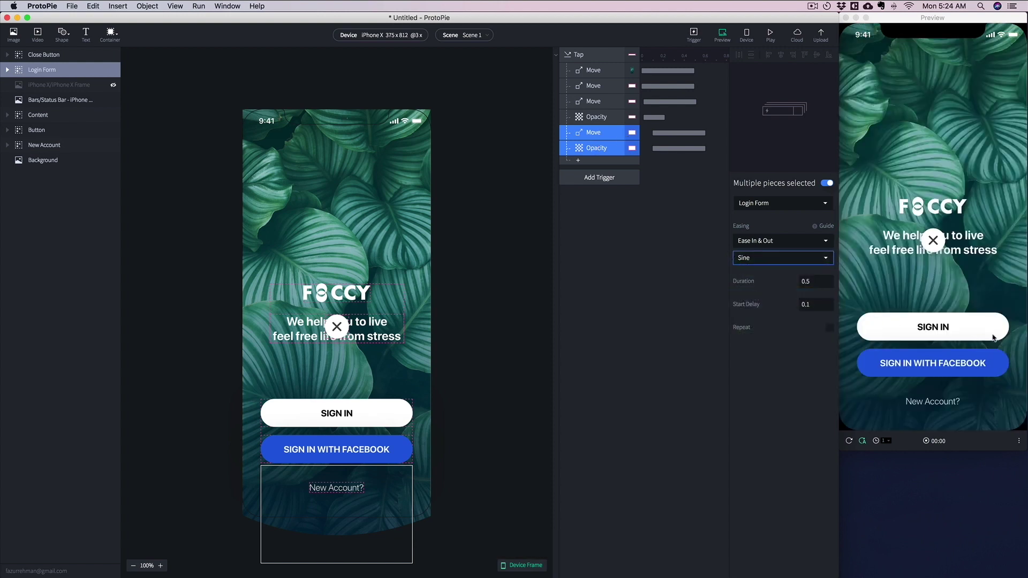
{"action": "left_click", "coordinate": [973, 330]}
{"action": "left_click", "coordinate": [973, 330]}
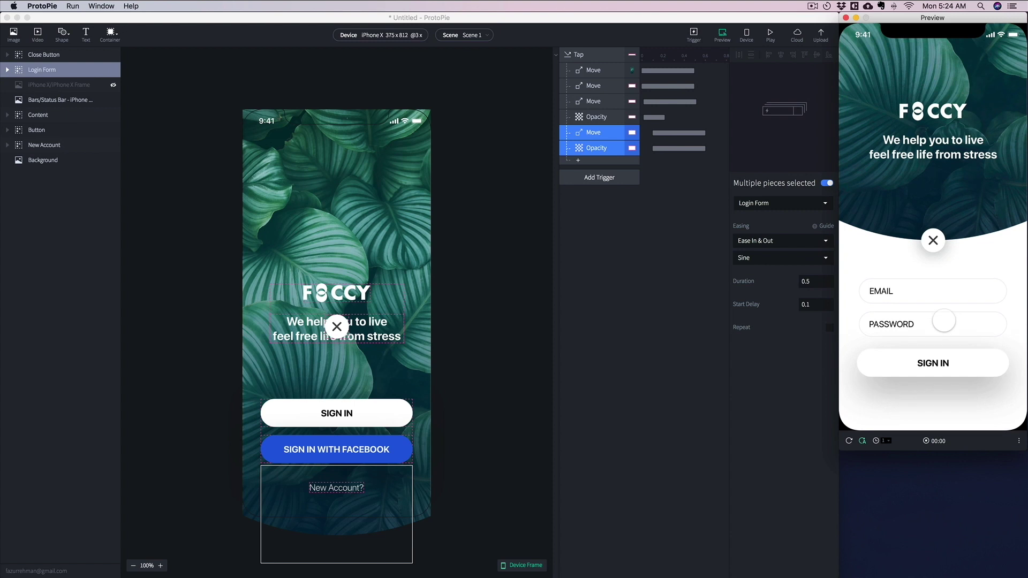
Step: Start the Login Form's Move and Opacity responses earlier on the timeline, giving Opacity a start delay of 0.05
{"action": "left_click", "coordinate": [710, 123]}
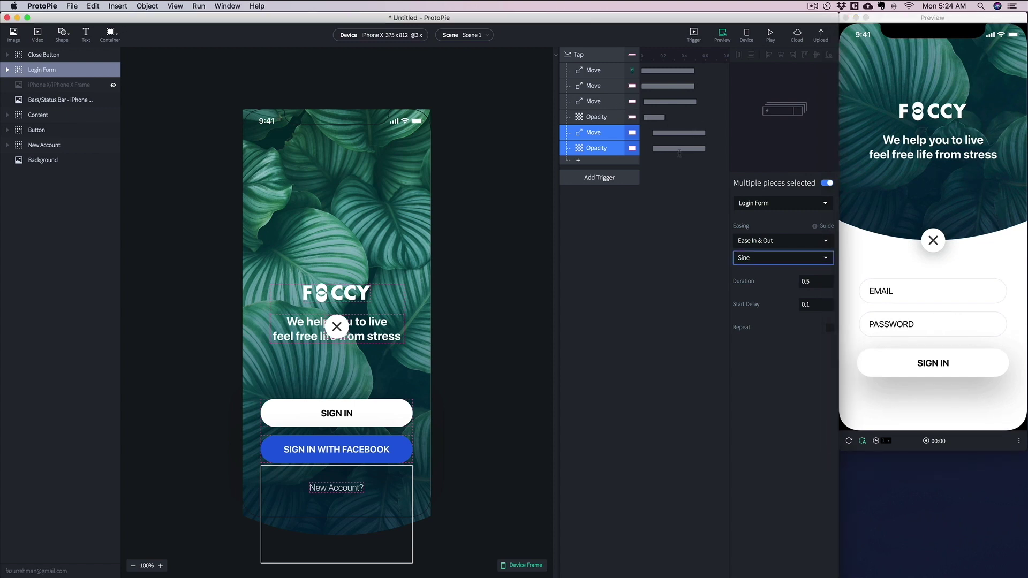
{"action": "left_click", "coordinate": [660, 133]}
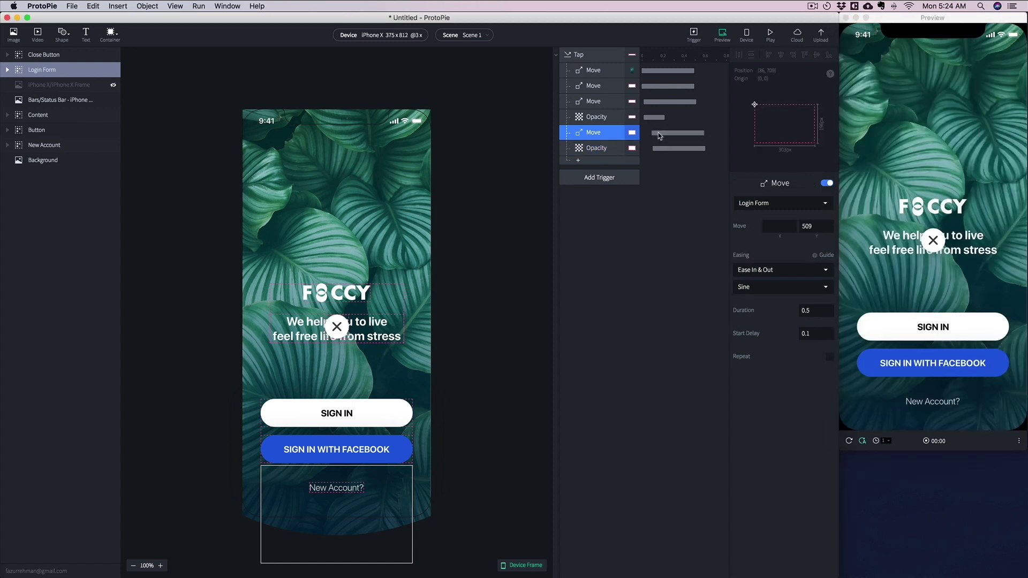
{"action": "left_click_drag", "start_coordinate": [659, 136], "coordinate": [658, 135]}
{"action": "left_click", "coordinate": [661, 149]}
{"action": "left_click_drag", "start_coordinate": [671, 148], "coordinate": [668, 151]}
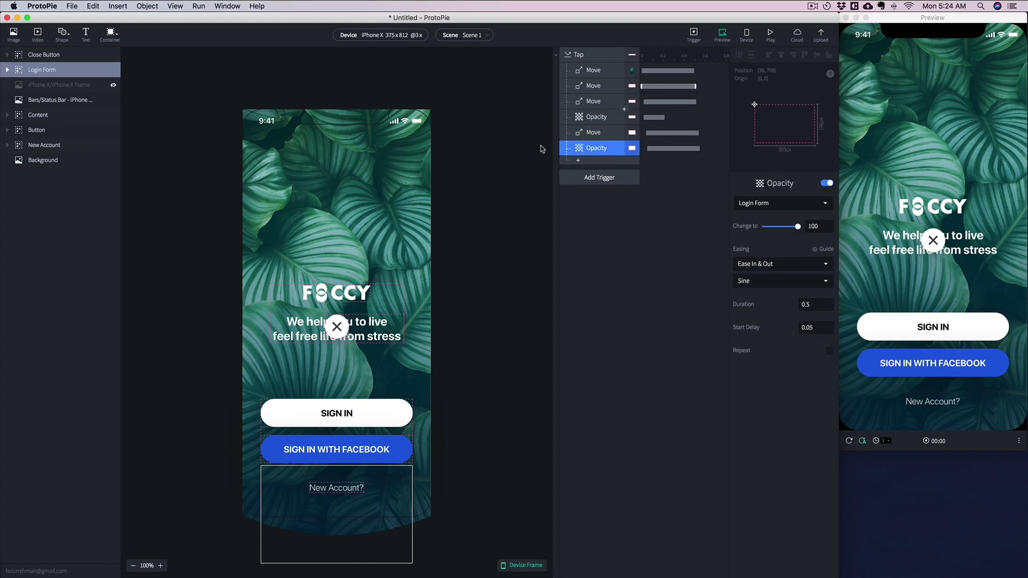
Step: Set the duration of the Login Form's Move and Opacity responses to 0.4, and replay the Sign In tap in the preview
{"action": "left_click", "coordinate": [569, 132], "text": "shift"}
{"action": "left_click", "coordinate": [814, 283]}
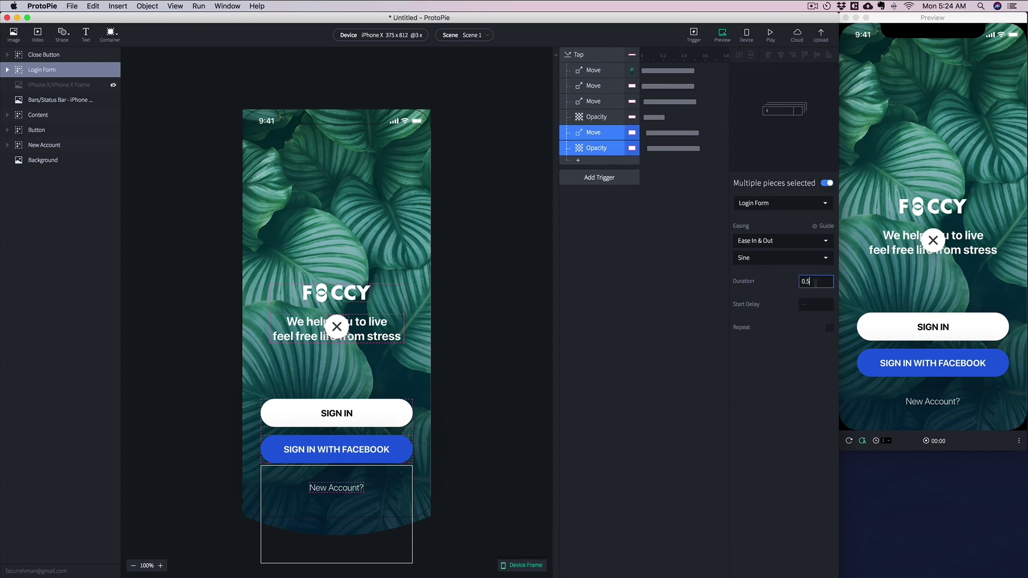
{"action": "type", "text": "4"}
{"action": "key", "text": "Return"}
{"action": "left_click", "coordinate": [933, 325]}
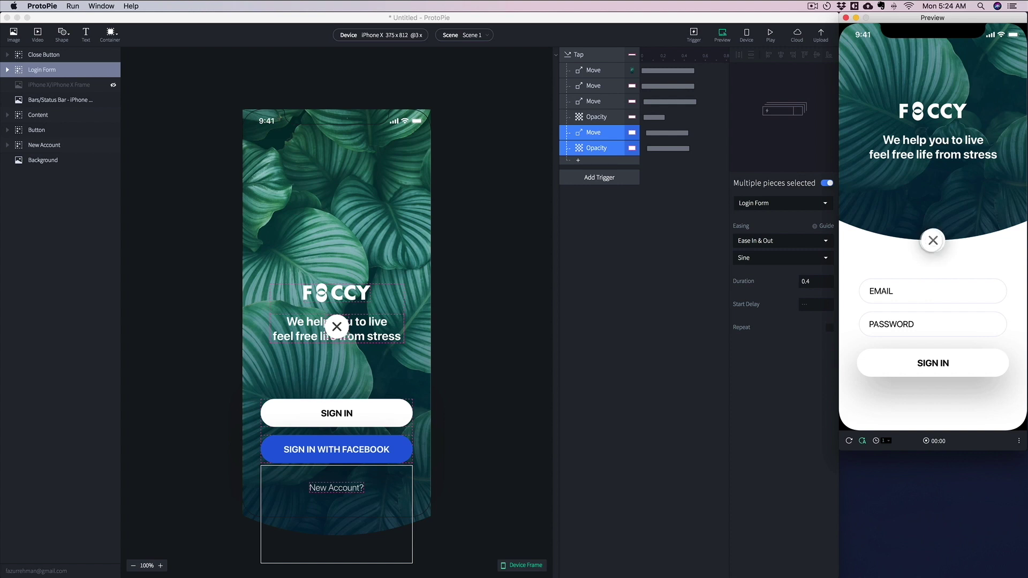
Step: Set the Close Button's origin to its centre (50, 50) and its rotation to 45
{"action": "left_click", "coordinate": [338, 326]}
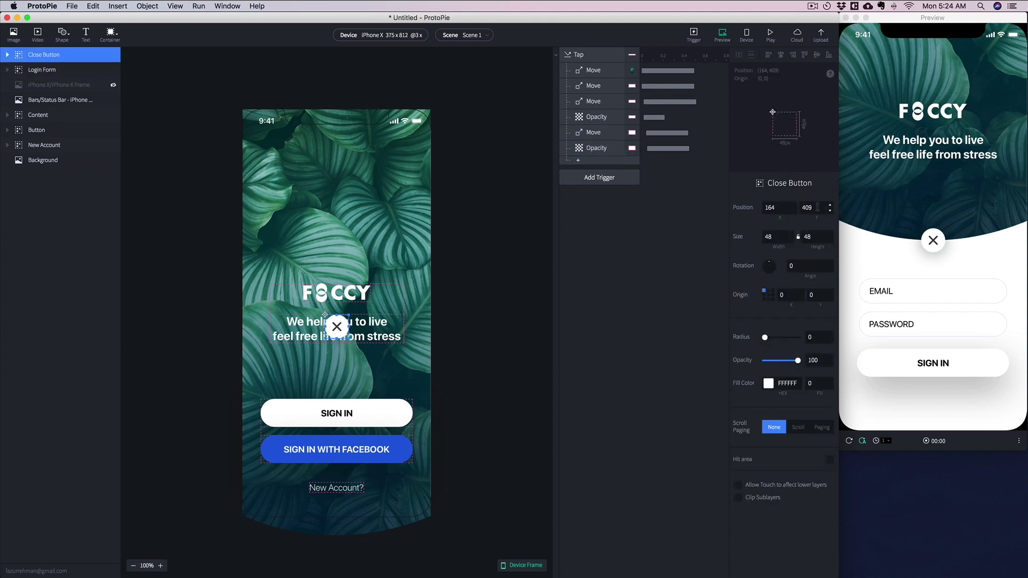
{"action": "left_click", "coordinate": [818, 207]}
{"action": "left_click", "coordinate": [768, 296]}
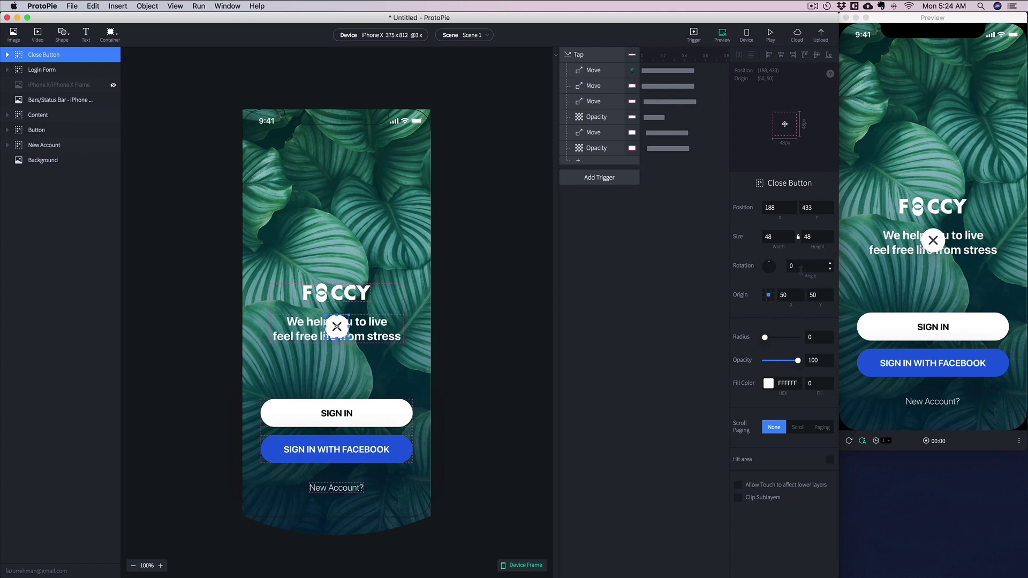
{"action": "left_click", "coordinate": [764, 269]}
{"action": "key", "text": "Return"}
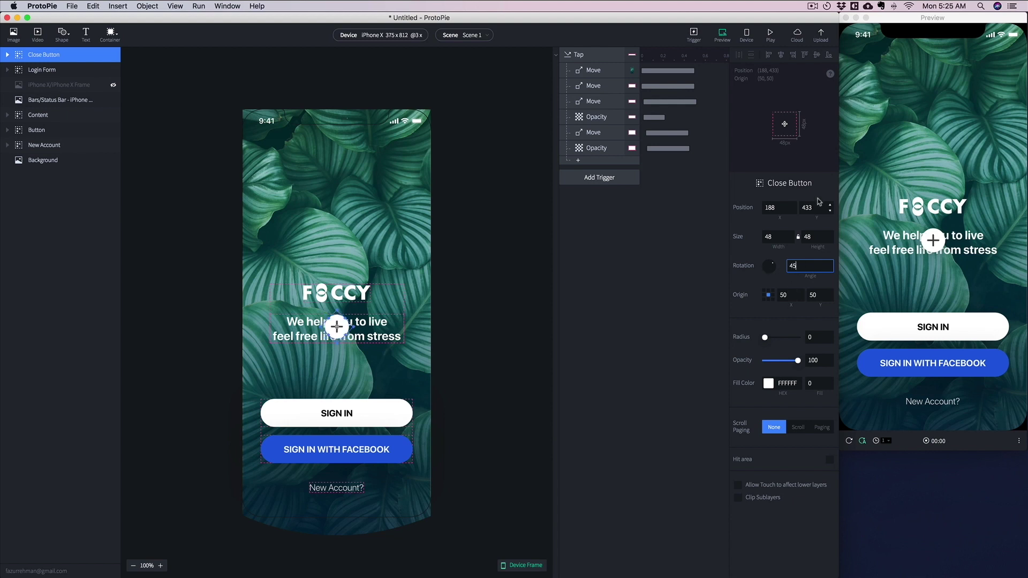
Step: Add a Move response for the Close Button to the Tap trigger, with its current Y position of 433 as the target
{"action": "key", "text": "super+c"}
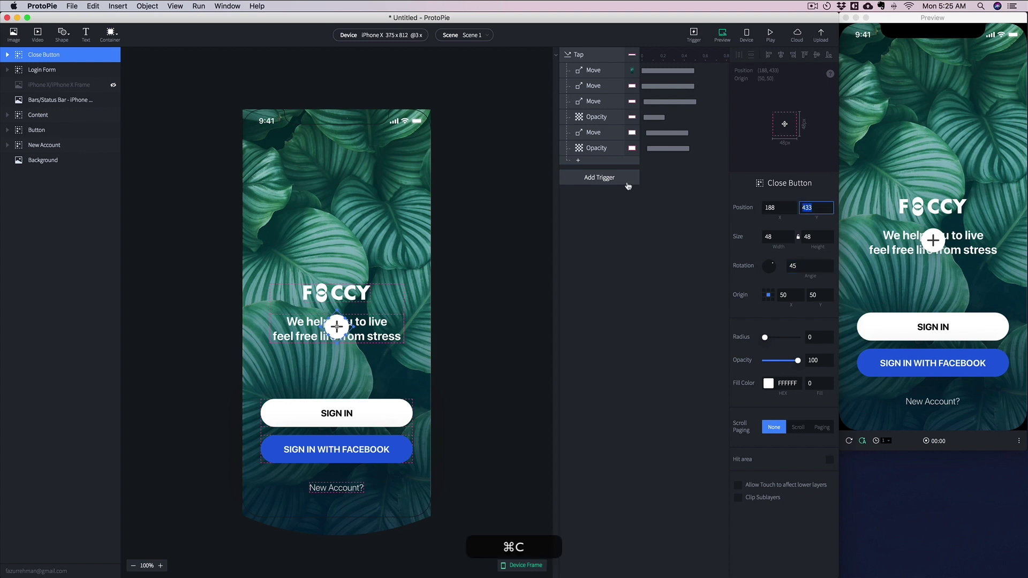
{"action": "left_click", "coordinate": [577, 161]}
{"action": "left_click", "coordinate": [594, 176]}
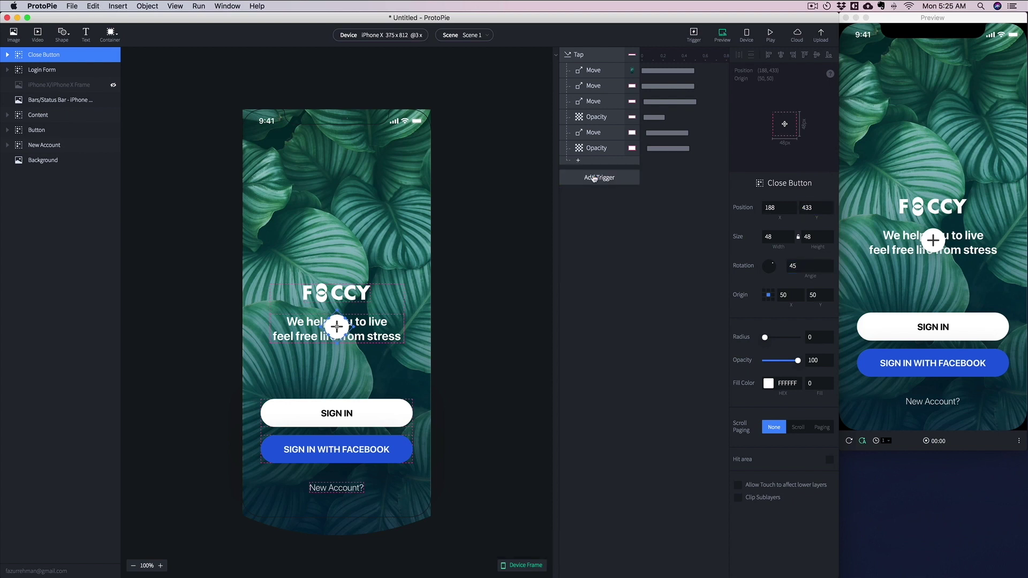
{"action": "left_click", "coordinate": [809, 225]}
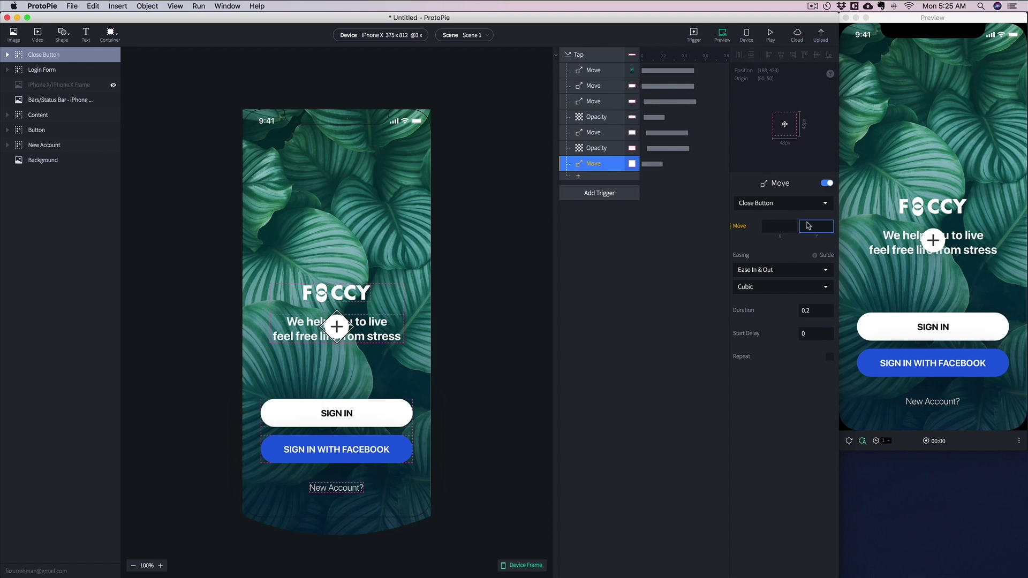
{"action": "key", "text": "super+v"}
Step: Shift the Close Button's starting Y position by +200 to 633, and test the Sign In tap in the preview
{"action": "left_click", "coordinate": [476, 328]}
{"action": "left_click", "coordinate": [338, 328]}
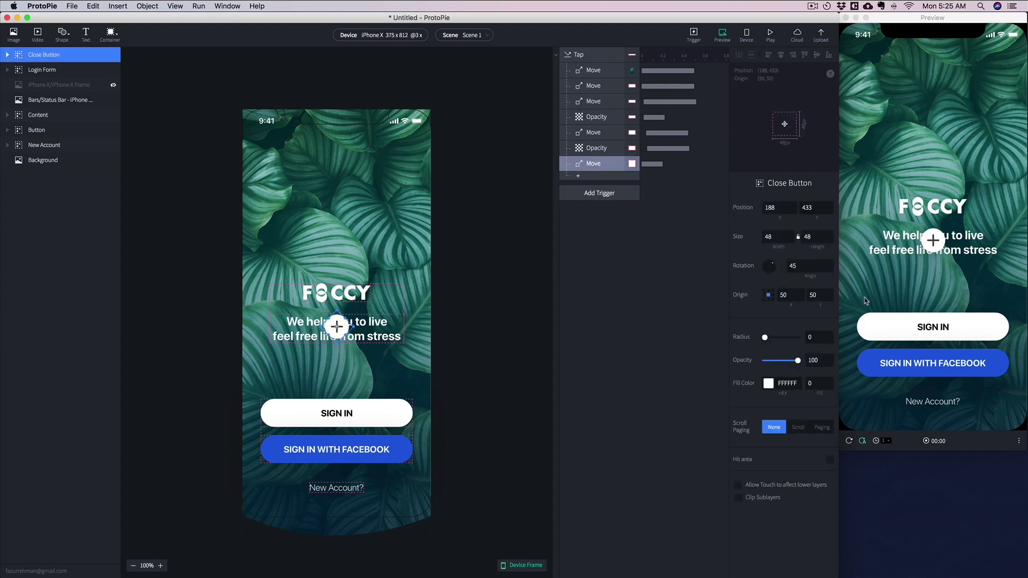
{"action": "left_click", "coordinate": [814, 208]}
{"action": "type", "text": "+200"}
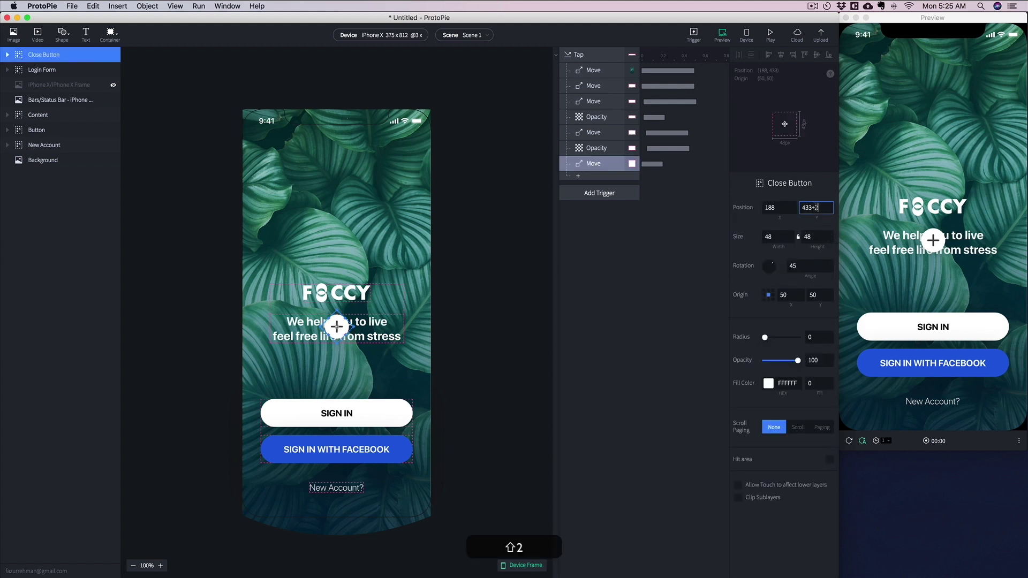
{"action": "key", "text": "Return"}
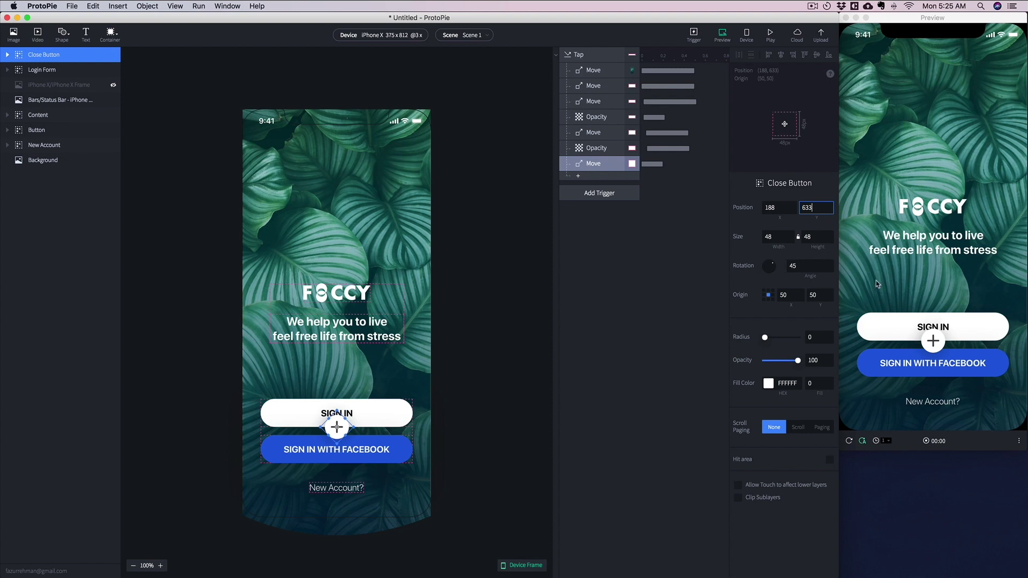
{"action": "left_click", "coordinate": [892, 330]}
{"action": "left_click", "coordinate": [891, 329]}
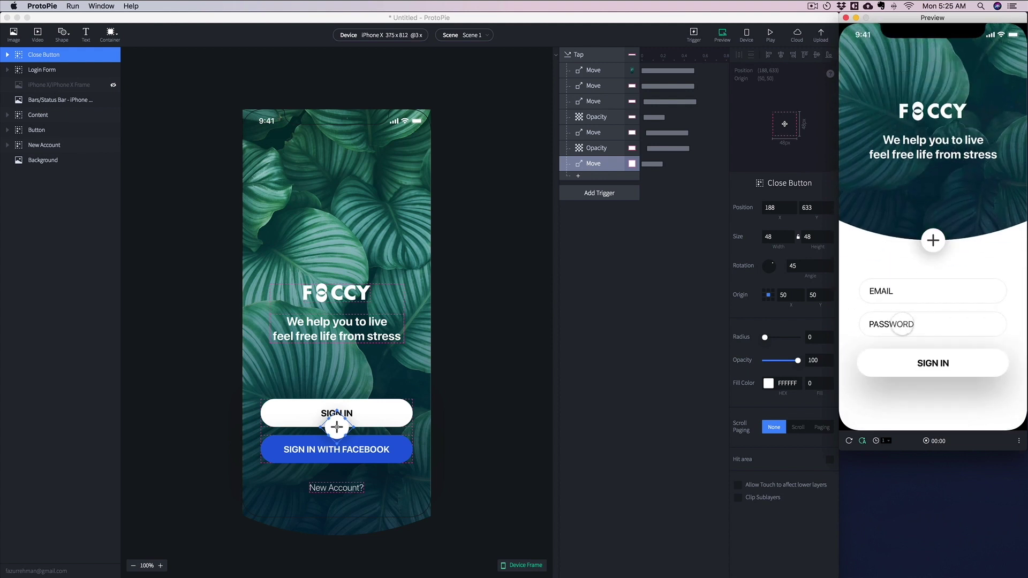
Step: Add a Rotate response for the Close Button that rotates by -45, and test the Sign In tap
{"action": "left_click", "coordinate": [570, 176]}
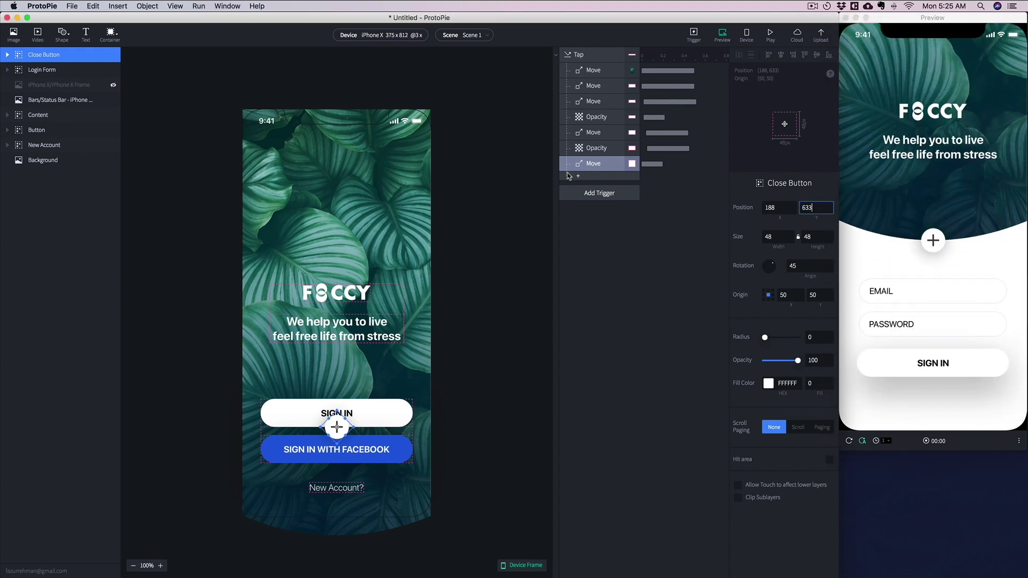
{"action": "left_click", "coordinate": [578, 177]}
{"action": "left_click", "coordinate": [589, 218]}
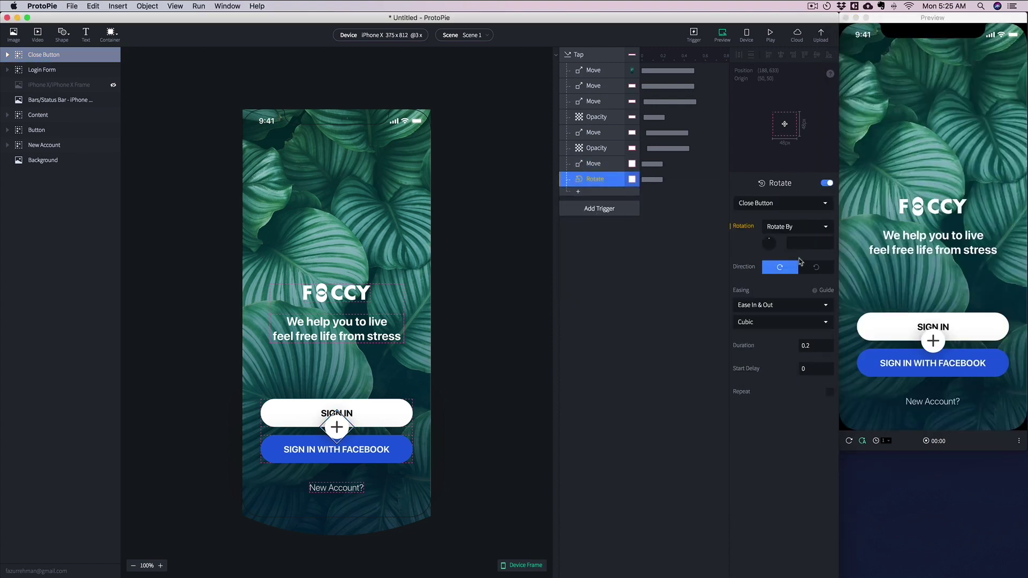
{"action": "left_click", "coordinate": [814, 244]}
{"action": "type", "text": "-45"}
{"action": "left_click", "coordinate": [889, 327]}
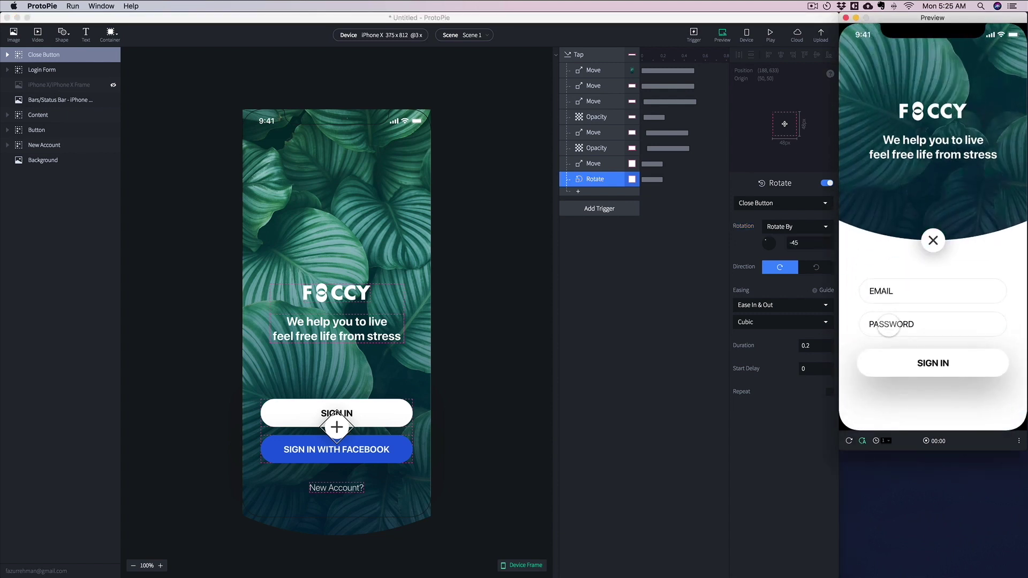
Step: Add an Opacity response for the Close Button that changes its opacity to 100
{"action": "left_click", "coordinate": [578, 196]}
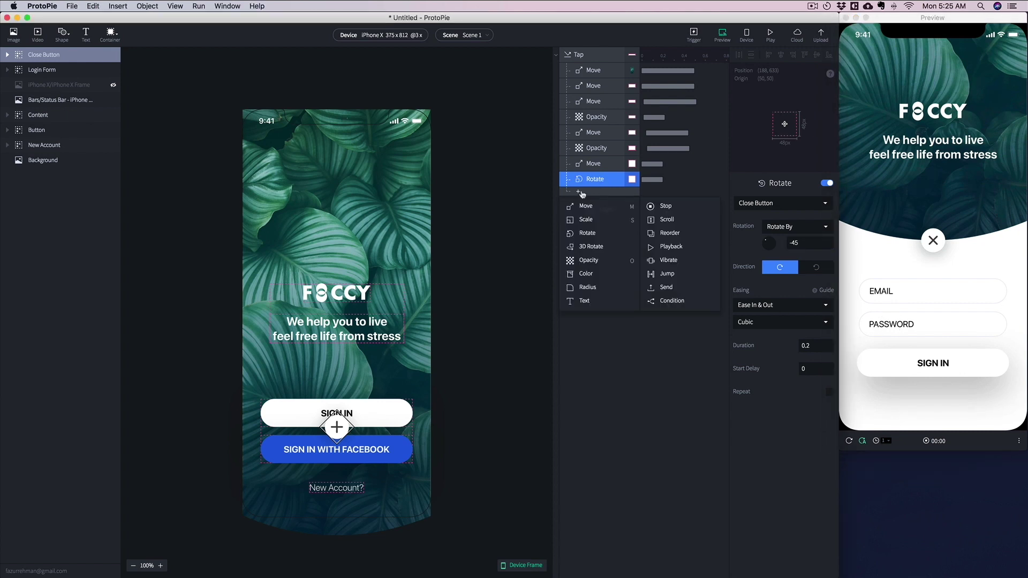
{"action": "left_click", "coordinate": [598, 267]}
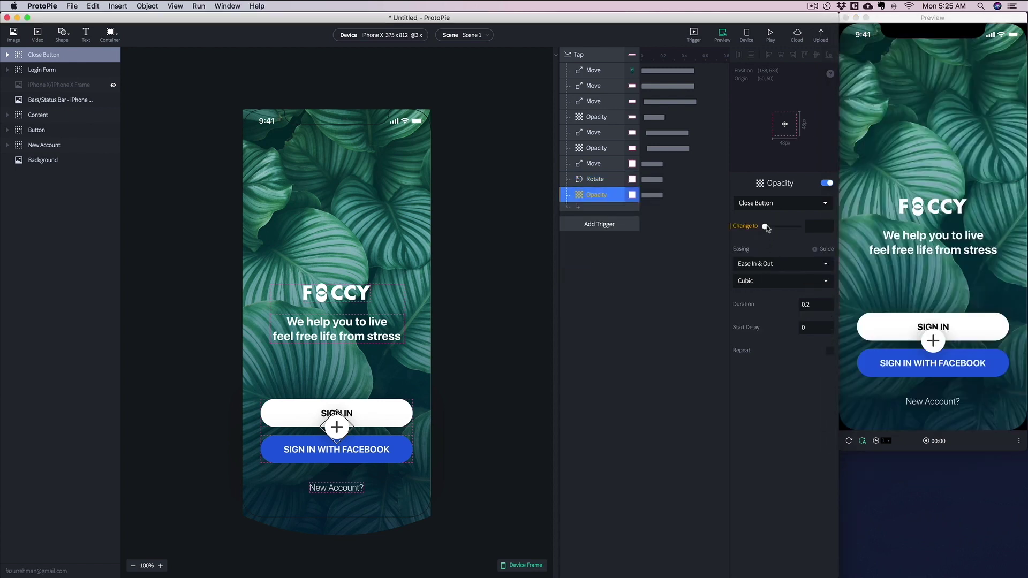
{"action": "left_click_drag", "start_coordinate": [766, 226], "coordinate": [797, 225]}
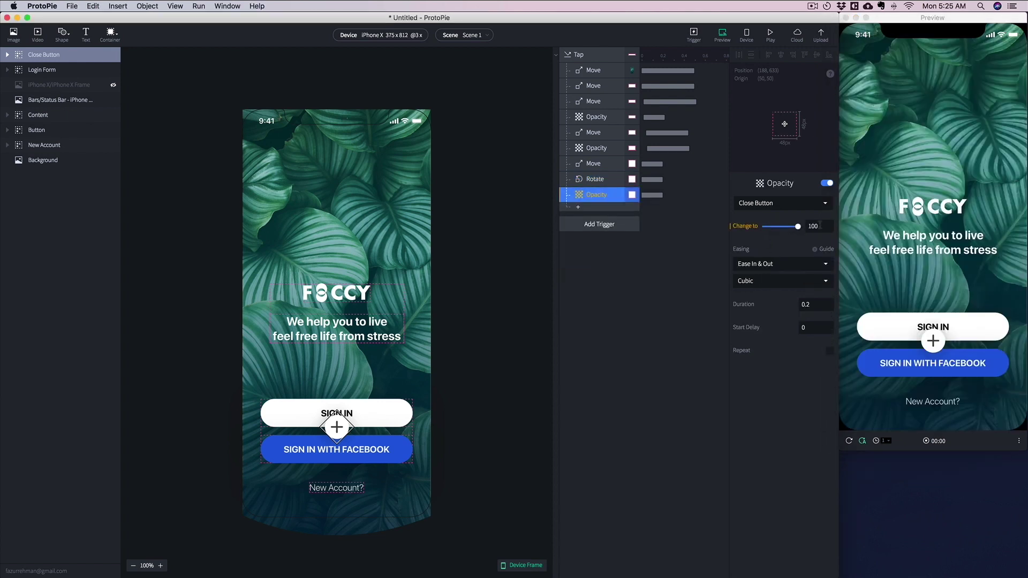
Step: Make the Close Button group fully transparent in its starting state, and test the Sign In tap
{"action": "left_click", "coordinate": [336, 427]}
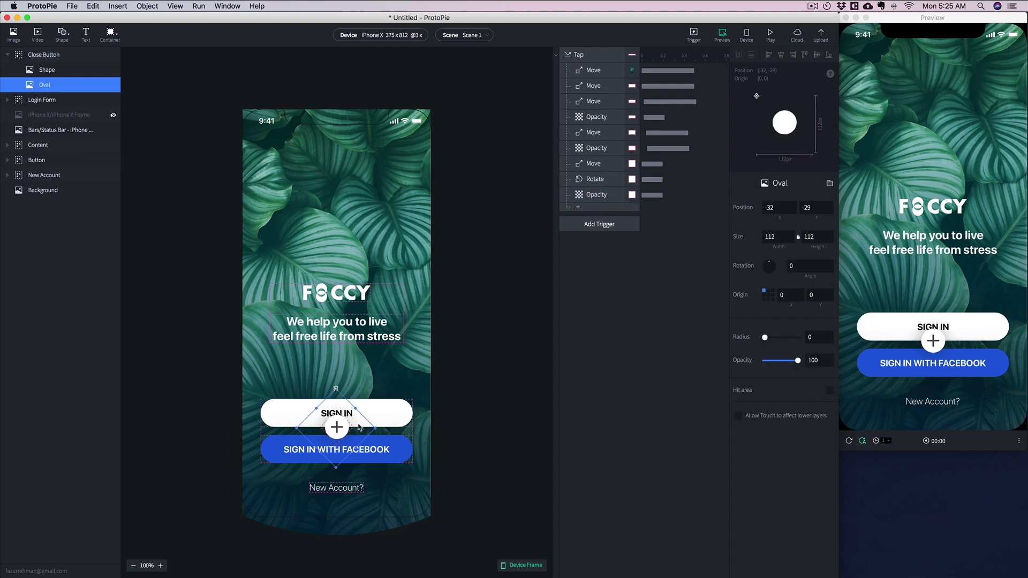
{"action": "left_click", "coordinate": [339, 428]}
{"action": "left_click", "coordinate": [351, 430]}
{"action": "left_click_drag", "start_coordinate": [796, 360], "coordinate": [764, 360]}
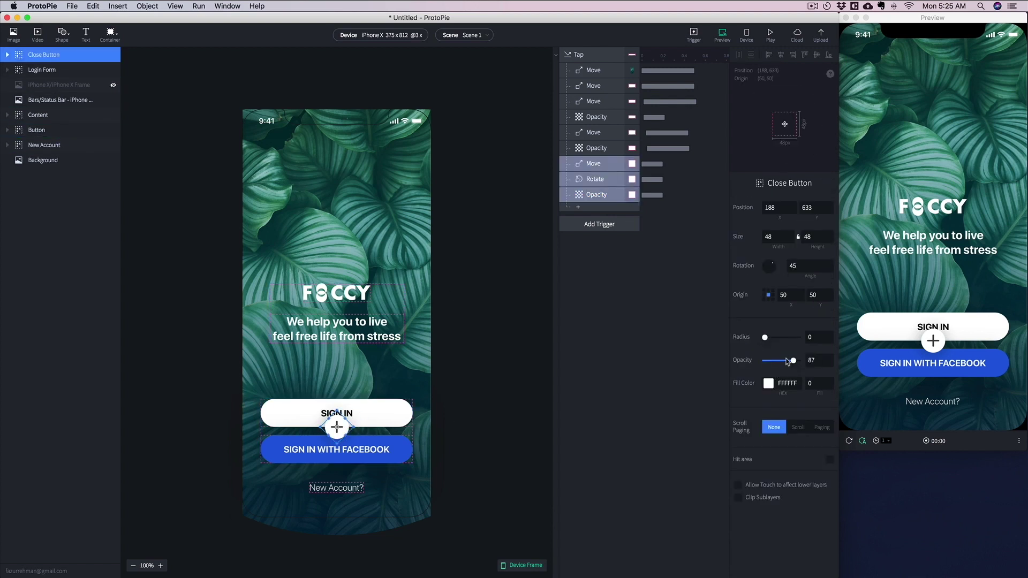
{"action": "left_click", "coordinate": [684, 311]}
{"action": "left_click", "coordinate": [922, 329]}
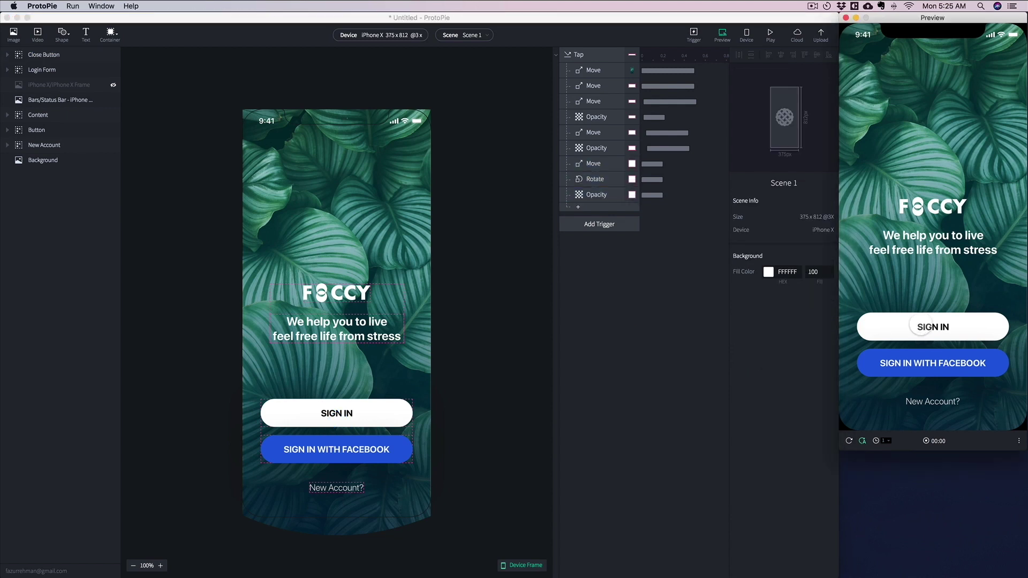
Step: Set the duration of the Close Button's Move, Rotate and Opacity responses to 0.4
{"action": "left_click", "coordinate": [594, 193]}
{"action": "left_click", "coordinate": [600, 168], "text": "shift"}
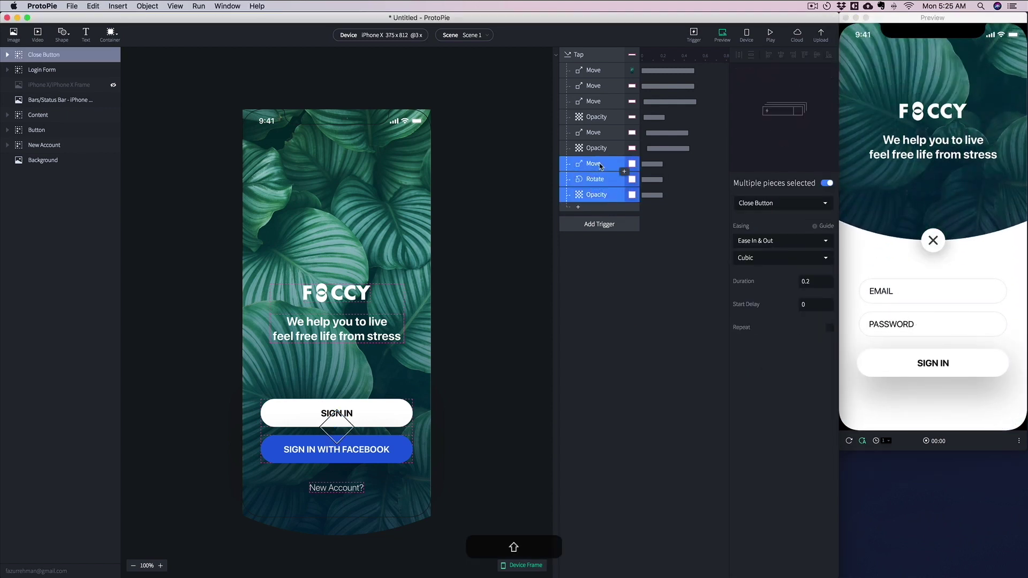
{"action": "left_click", "coordinate": [815, 280]}
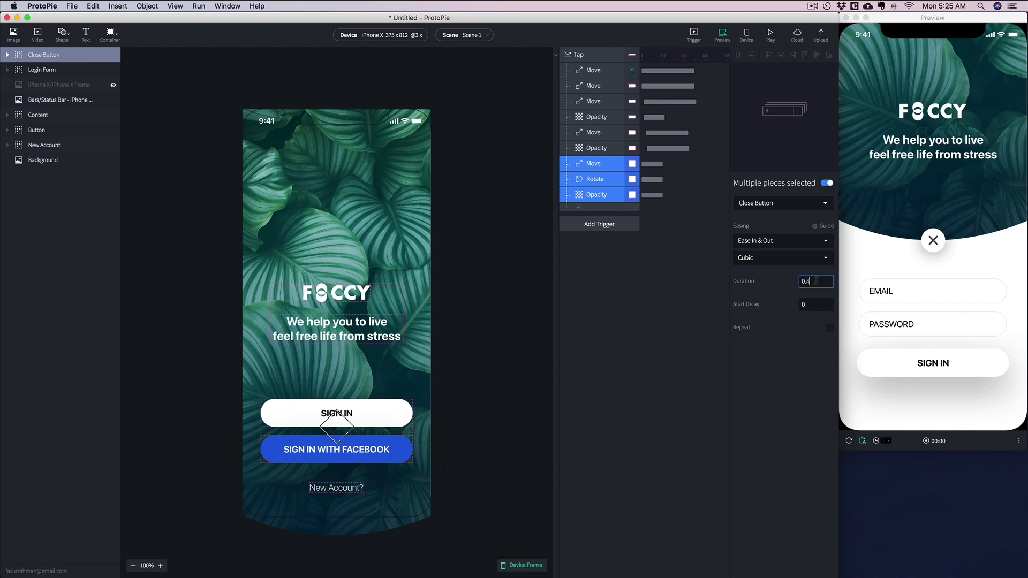
{"action": "type", "text": "0.4"}
{"action": "key", "text": "Return"}
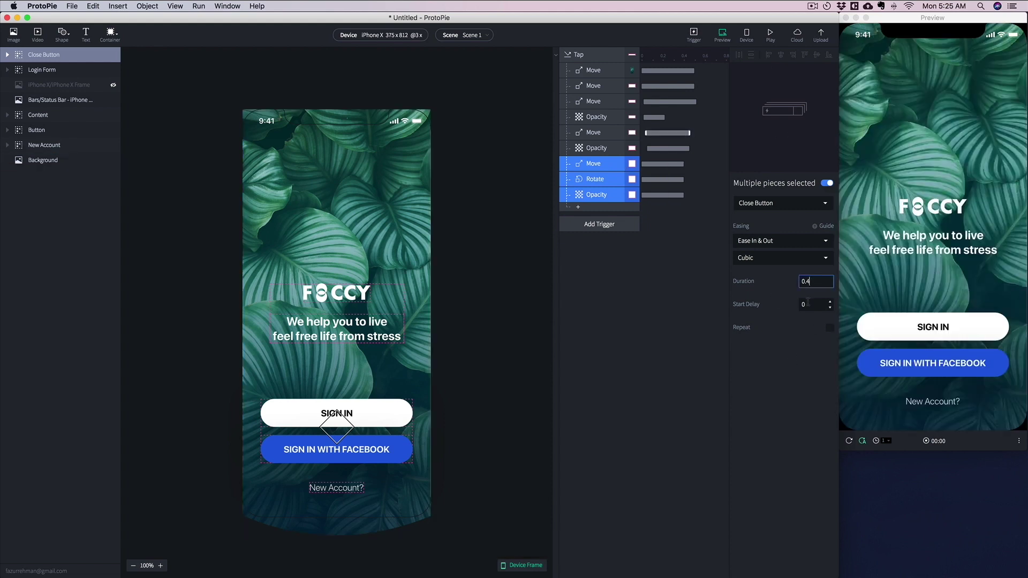
Step: Give the Close Button's three responses a start delay of 0.1, and replay the Sign In tap in the preview
{"action": "left_click", "coordinate": [807, 301]}
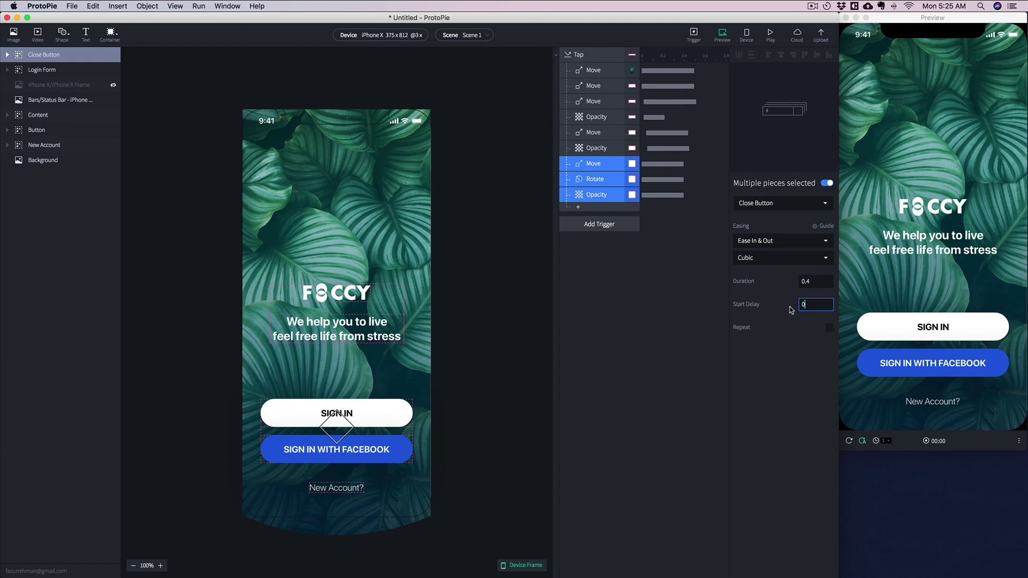
{"action": "type", "text": ".1"}
{"action": "left_click", "coordinate": [919, 325]}
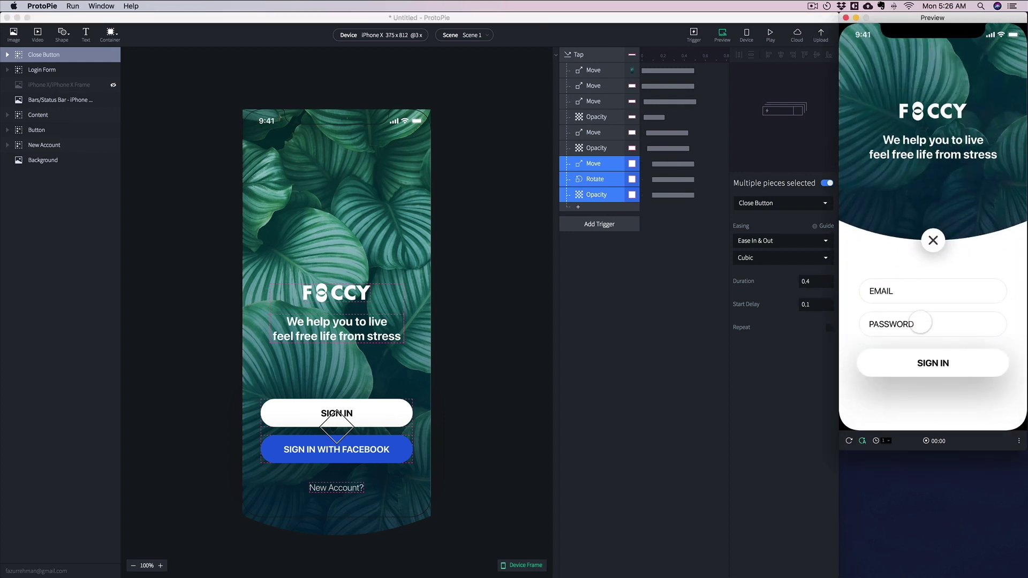
Step: Set the easing curve of the Close Button's Move, Rotate and Opacity responses to Sine, and test the animation
{"action": "left_click", "coordinate": [703, 194]}
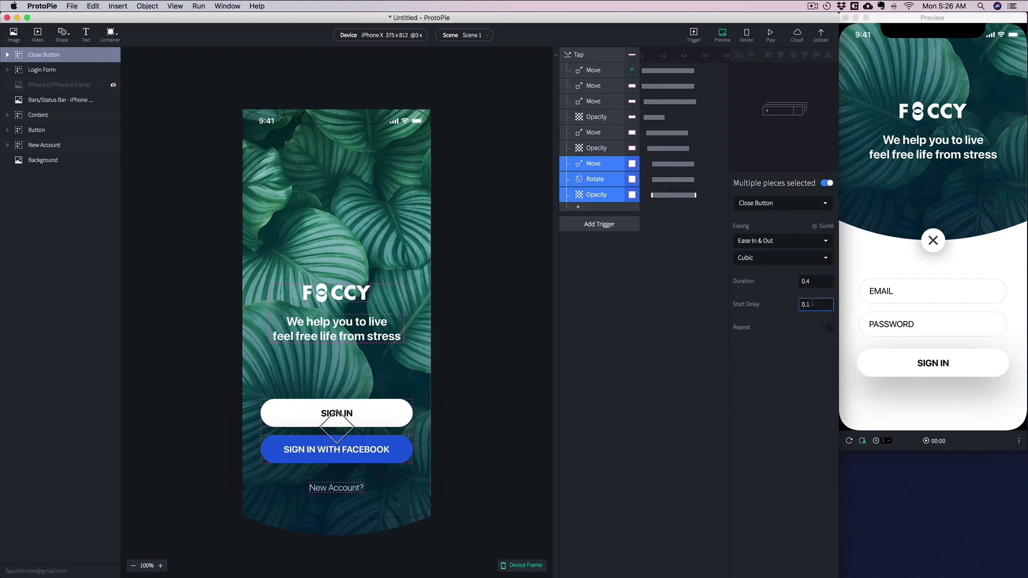
{"action": "left_click", "coordinate": [745, 258]}
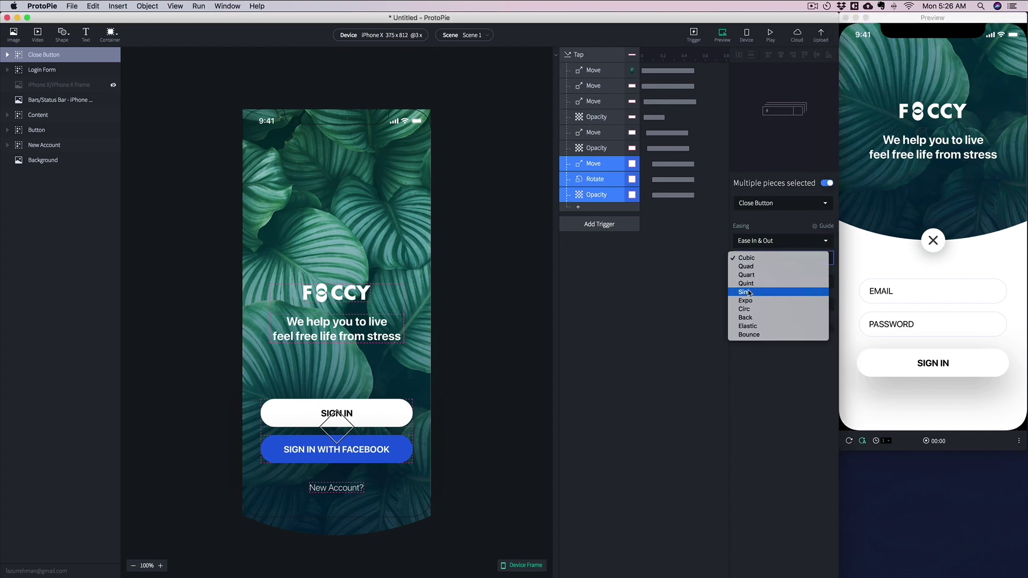
{"action": "left_click", "coordinate": [748, 293]}
{"action": "left_click", "coordinate": [963, 329]}
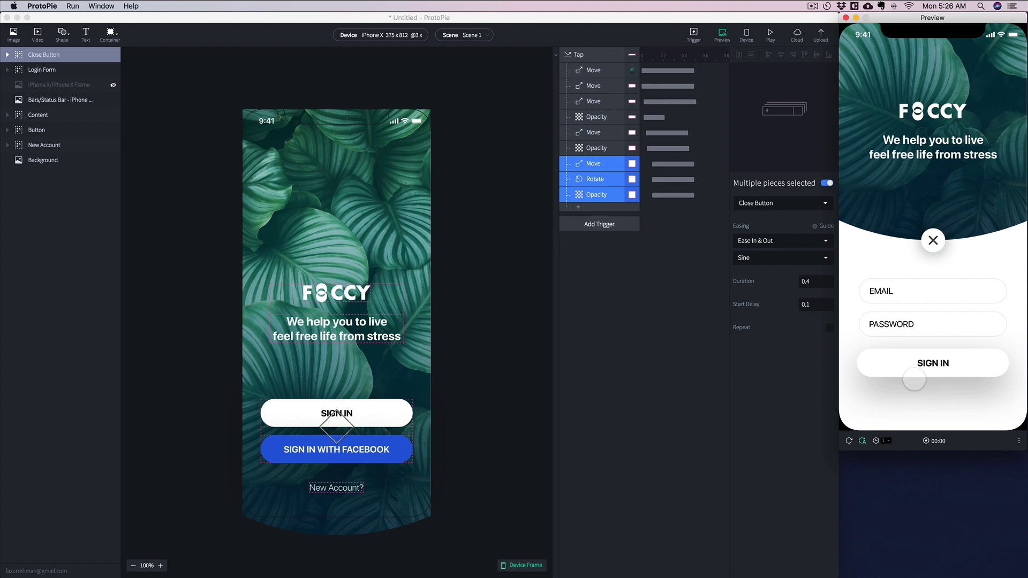
{"action": "left_click", "coordinate": [474, 42]}
{"action": "left_click", "coordinate": [473, 36]}
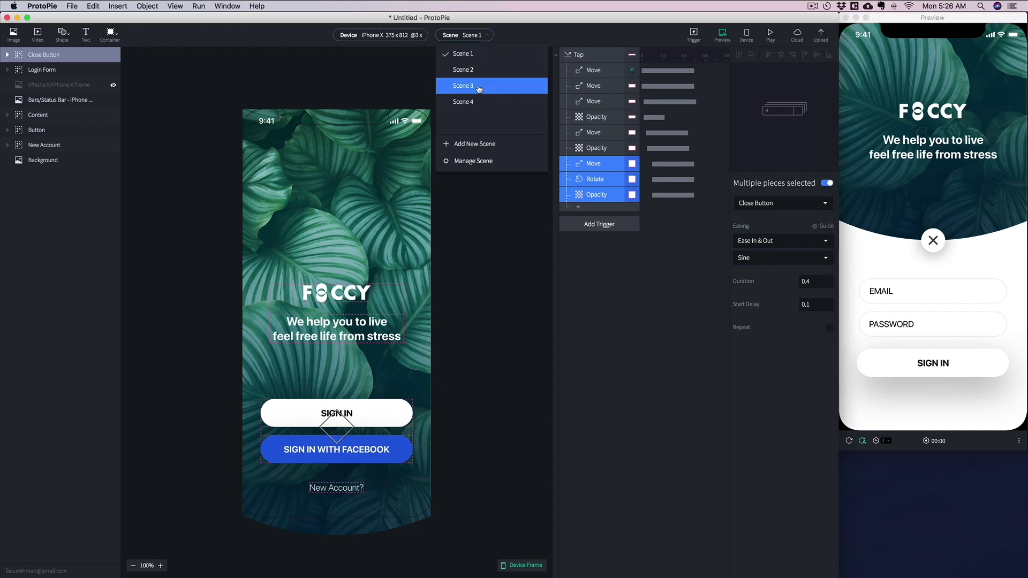
{"action": "left_click", "coordinate": [631, 276]}
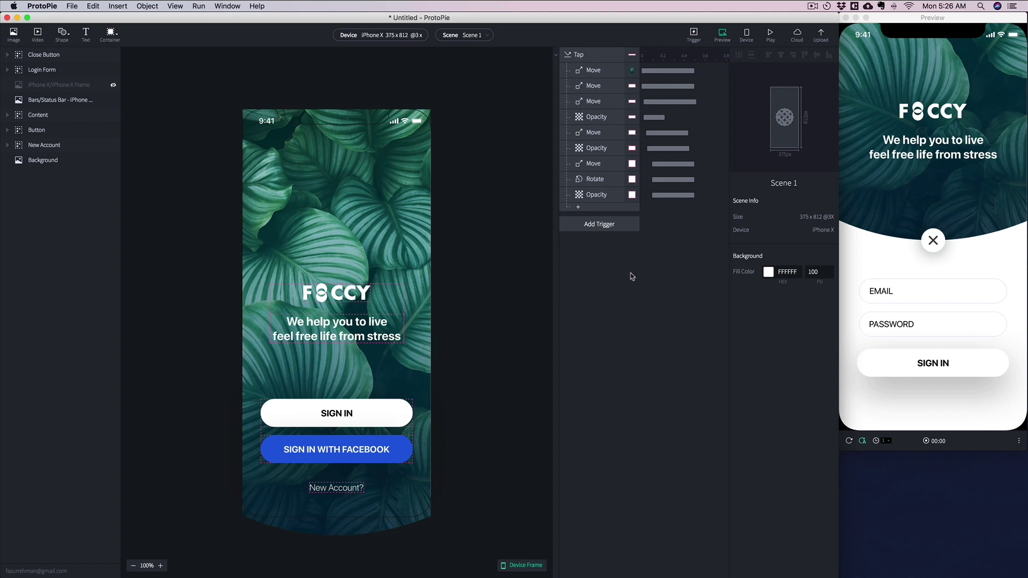
{"action": "left_click", "coordinate": [379, 495]}
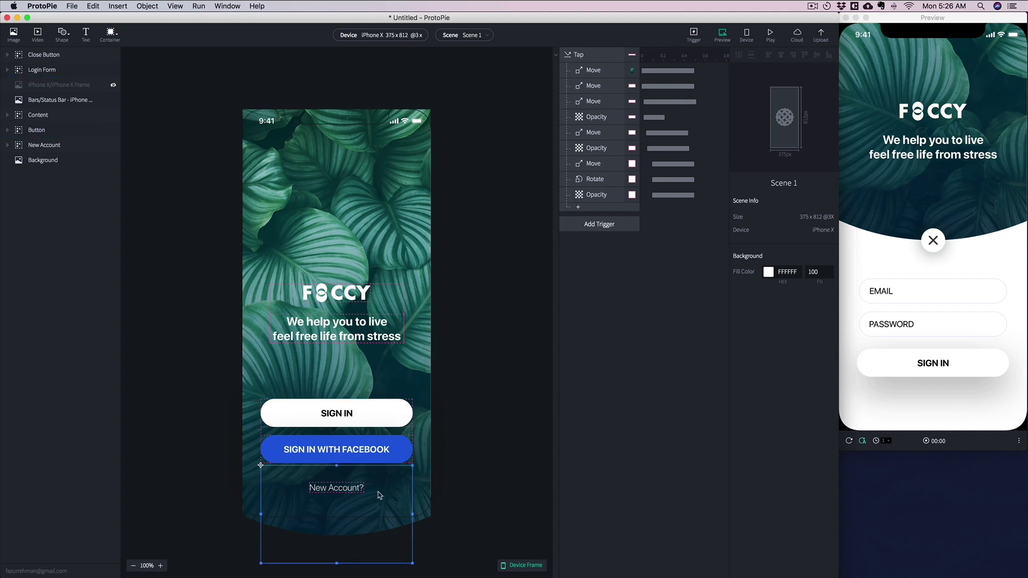
Step: Raise the Login Form's opacity to 100 to view its contents, and return it to 0
{"action": "left_click", "coordinate": [38, 72]}
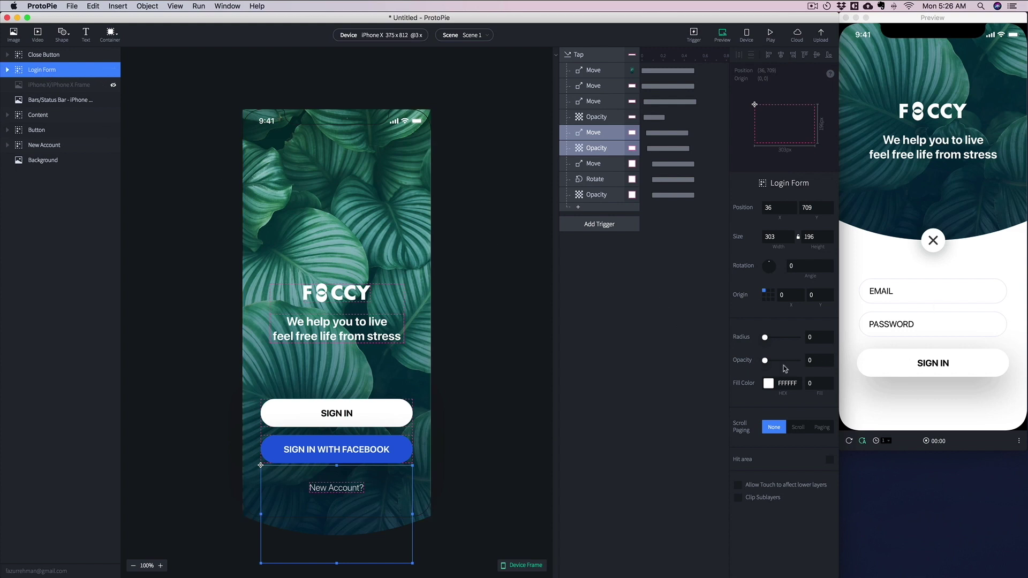
{"action": "left_click_drag", "start_coordinate": [765, 360], "coordinate": [800, 360]}
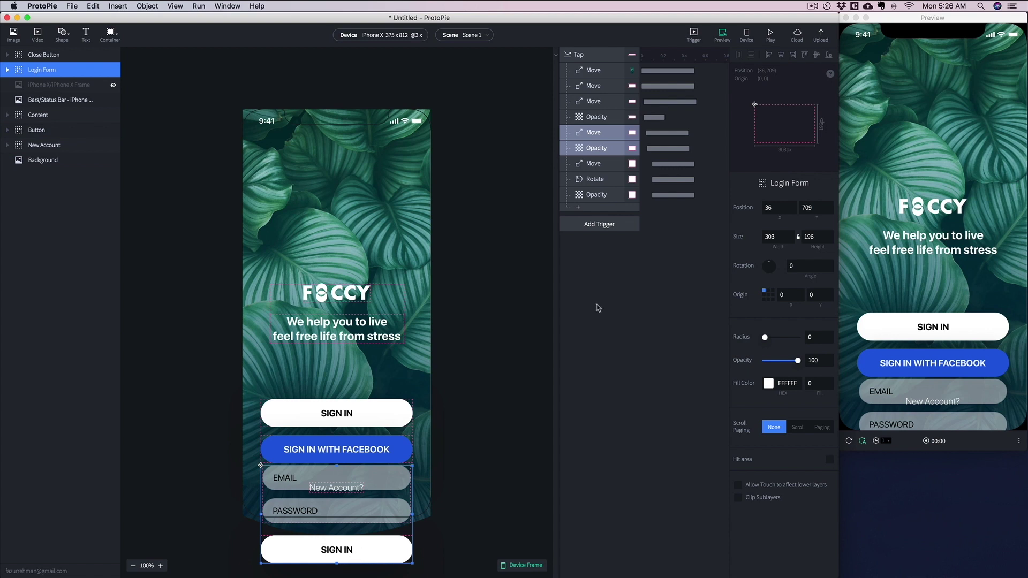
{"action": "left_click_drag", "start_coordinate": [798, 360], "coordinate": [669, 364]}
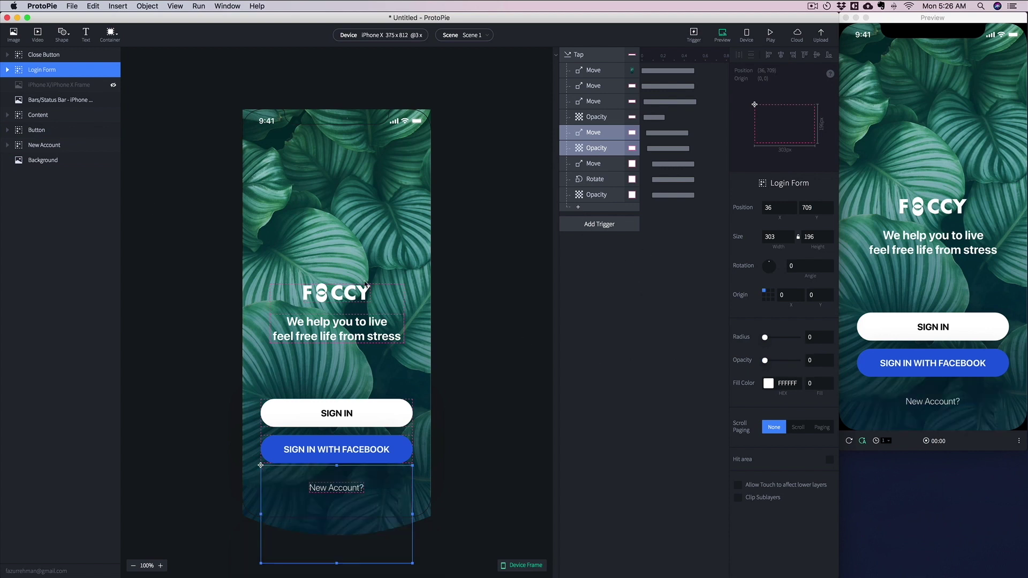
Step: Add a Tap trigger to the Sign in + New one layer inside the Login Form group
{"action": "left_click", "coordinate": [7, 71]}
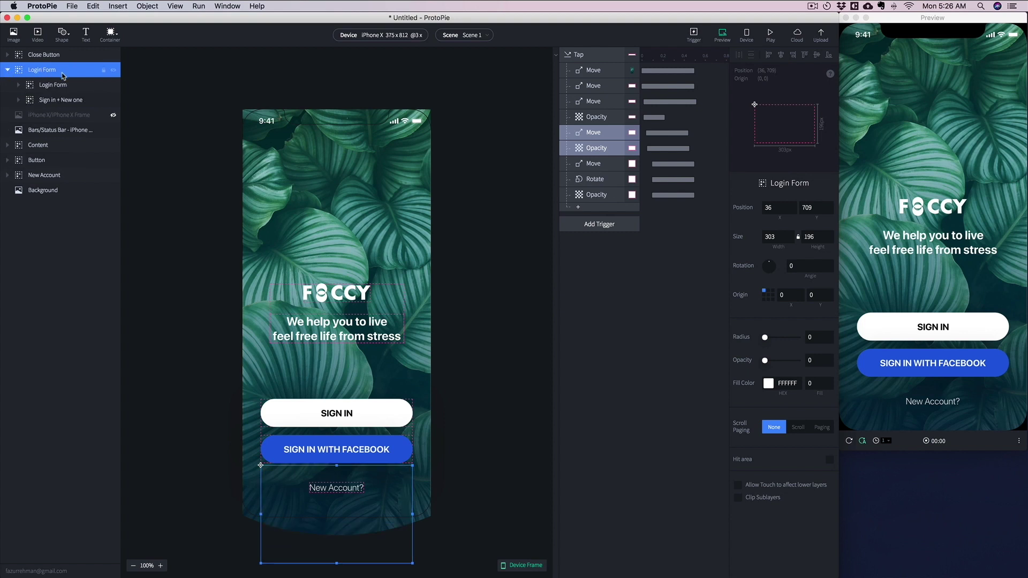
{"action": "left_click", "coordinate": [67, 100]}
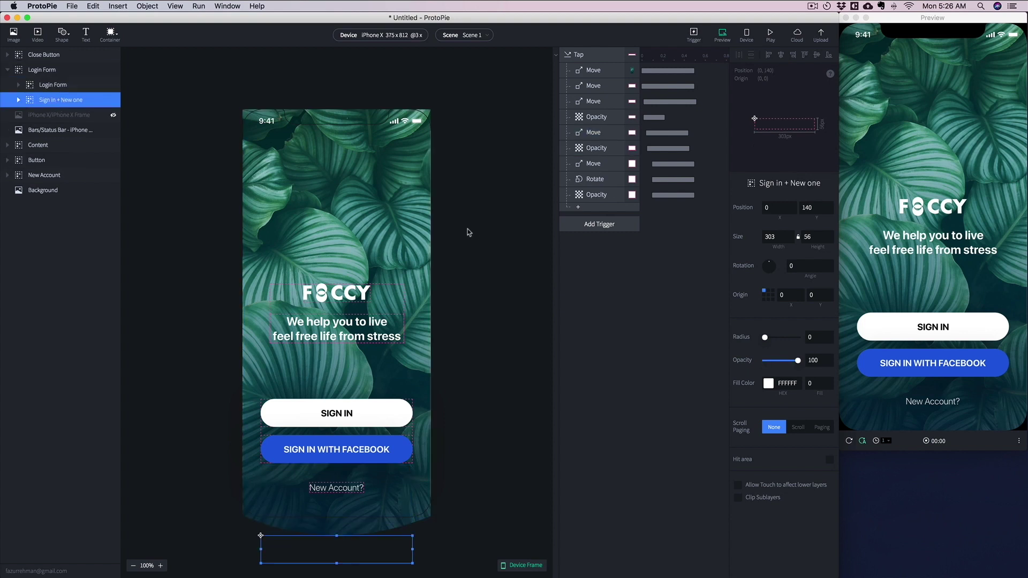
{"action": "left_click", "coordinate": [595, 228]}
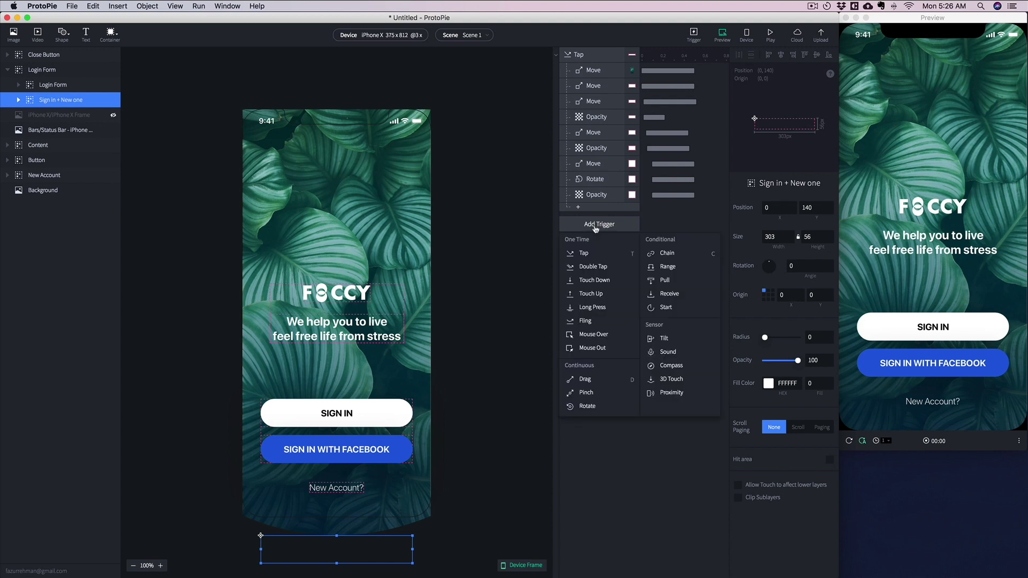
{"action": "left_click", "coordinate": [597, 253]}
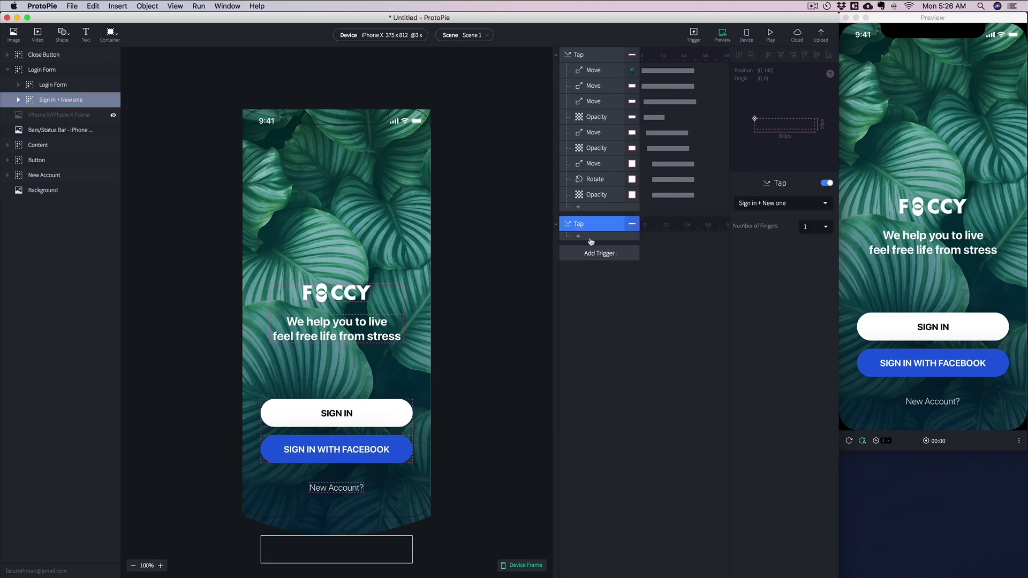
Step: Add a Jump response to Scene 3 under the new Tap trigger, and test the sign-in flow in the preview
{"action": "left_click", "coordinate": [587, 239]}
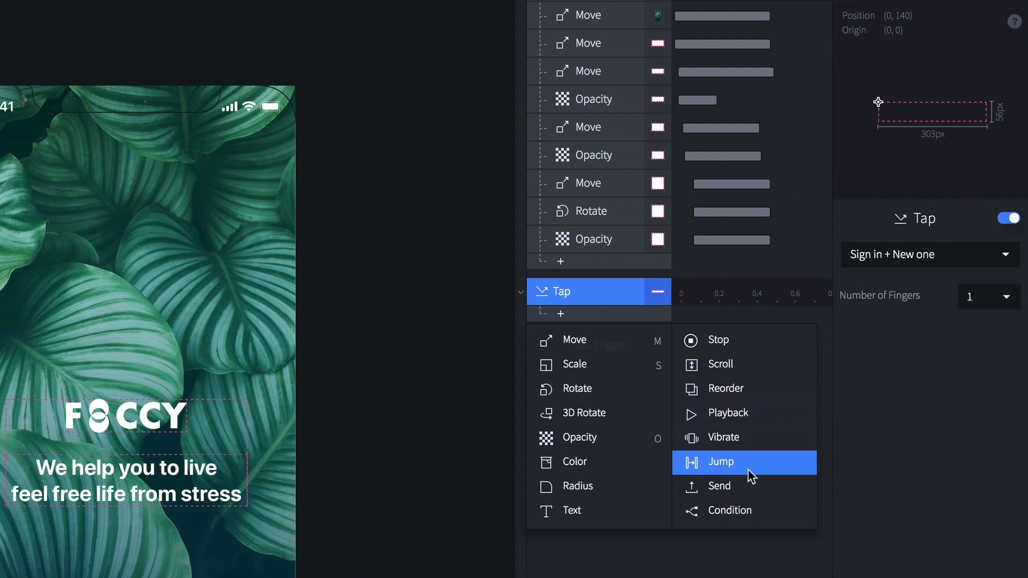
{"action": "left_click", "coordinate": [747, 469]}
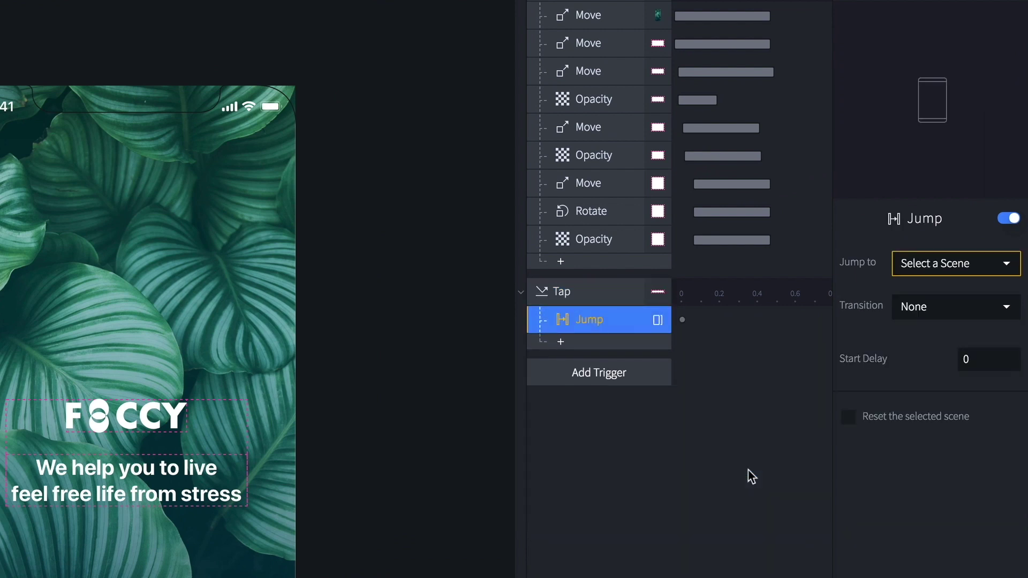
{"action": "left_click", "coordinate": [947, 263]}
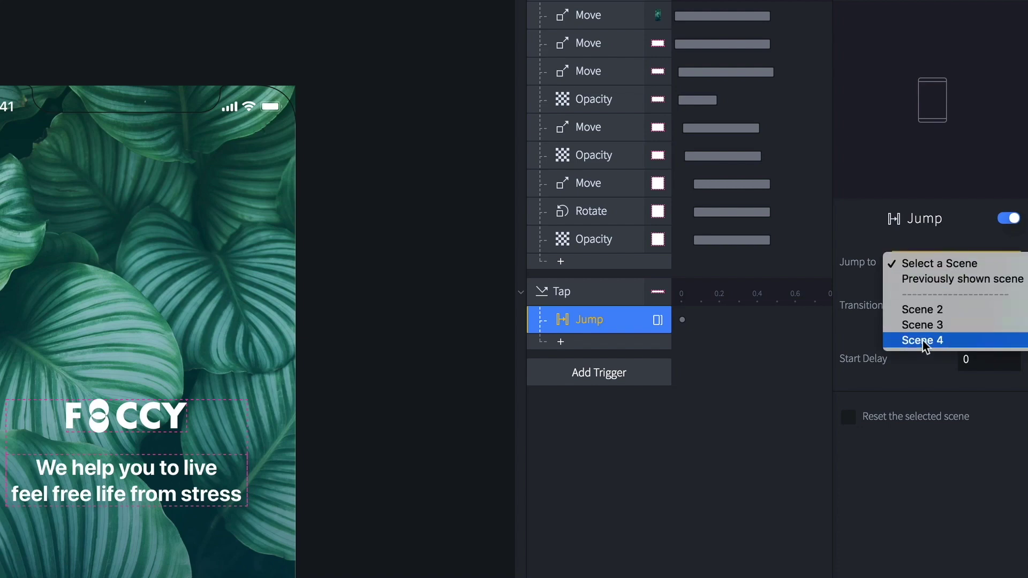
{"action": "left_click", "coordinate": [936, 328]}
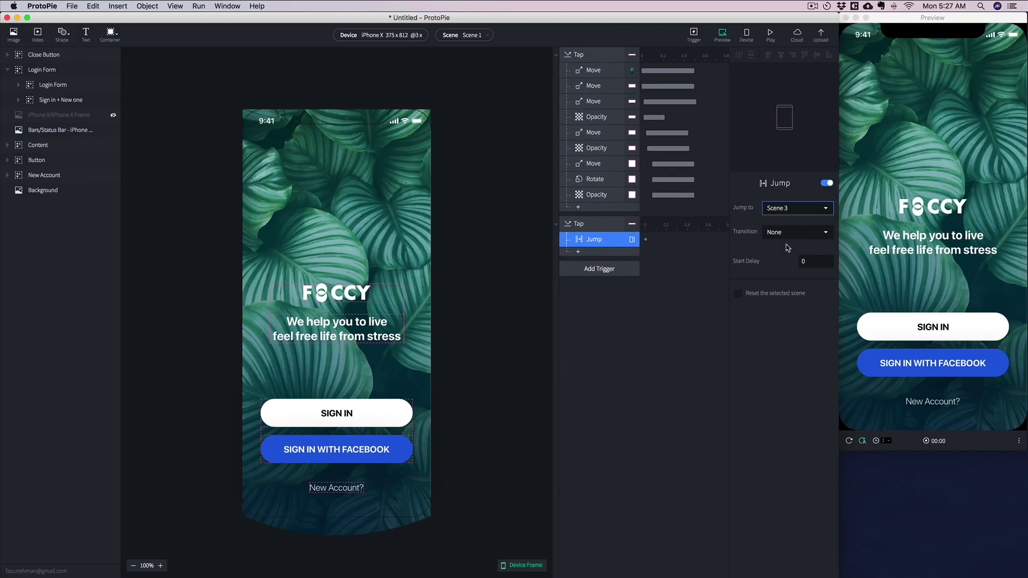
{"action": "left_click", "coordinate": [936, 396]}
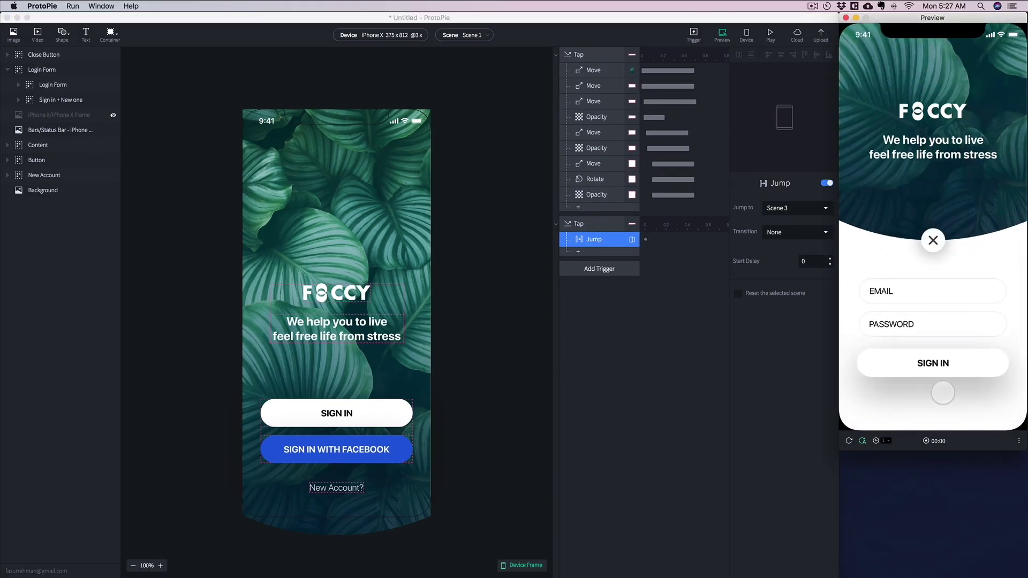
{"action": "left_click", "coordinate": [937, 367]}
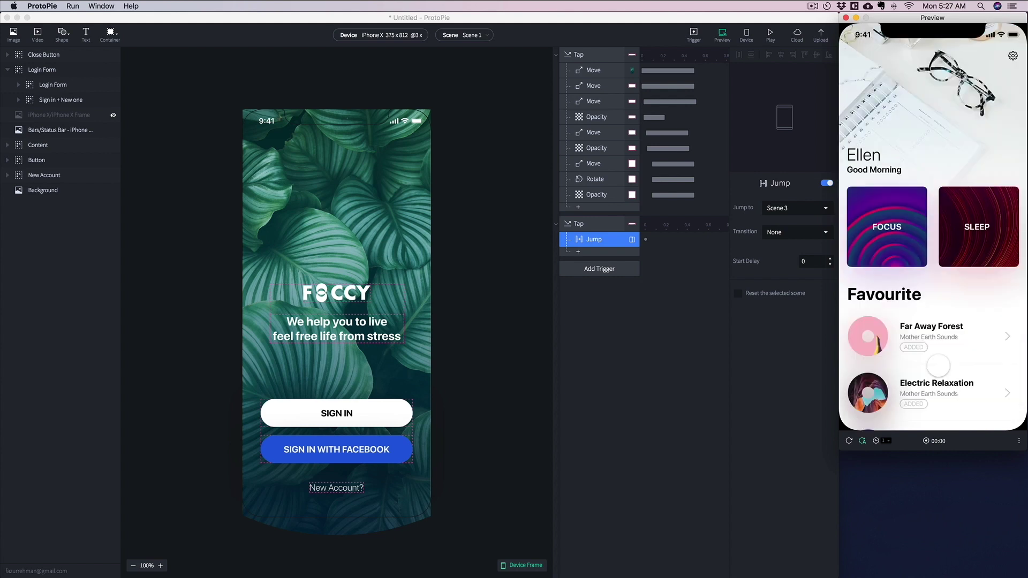
Step: Set the Jump's transition to Slide In from Bottom to Top, and replay the sign-in flow in the preview
{"action": "left_click", "coordinate": [775, 233]}
{"action": "left_click", "coordinate": [775, 233]}
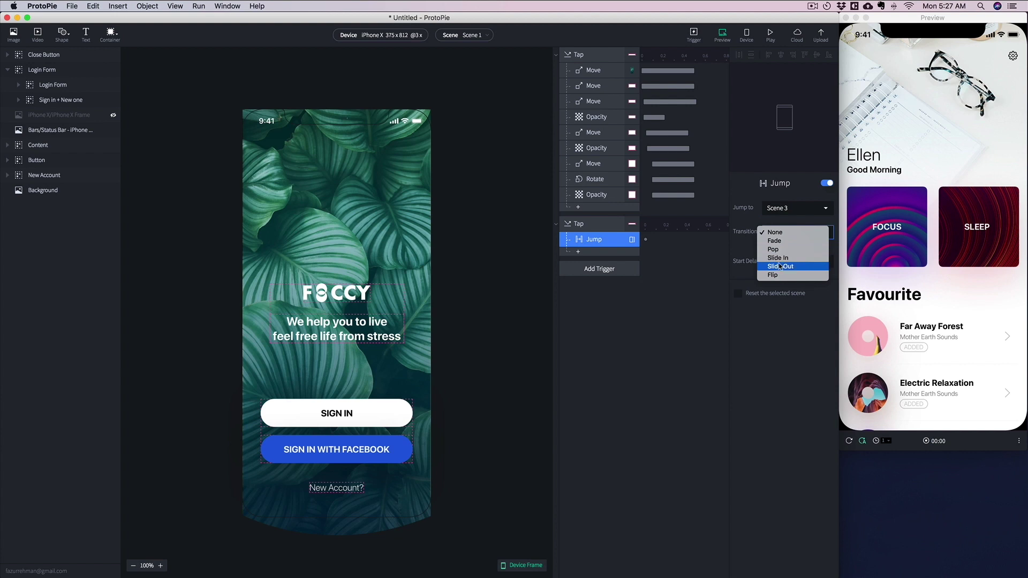
{"action": "left_click", "coordinate": [782, 258]}
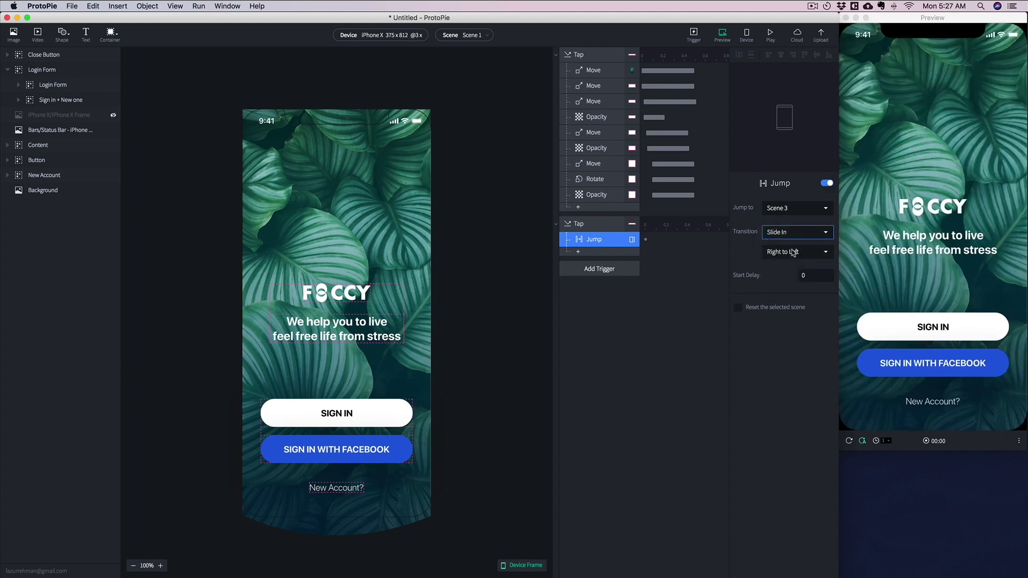
{"action": "left_click", "coordinate": [793, 251]}
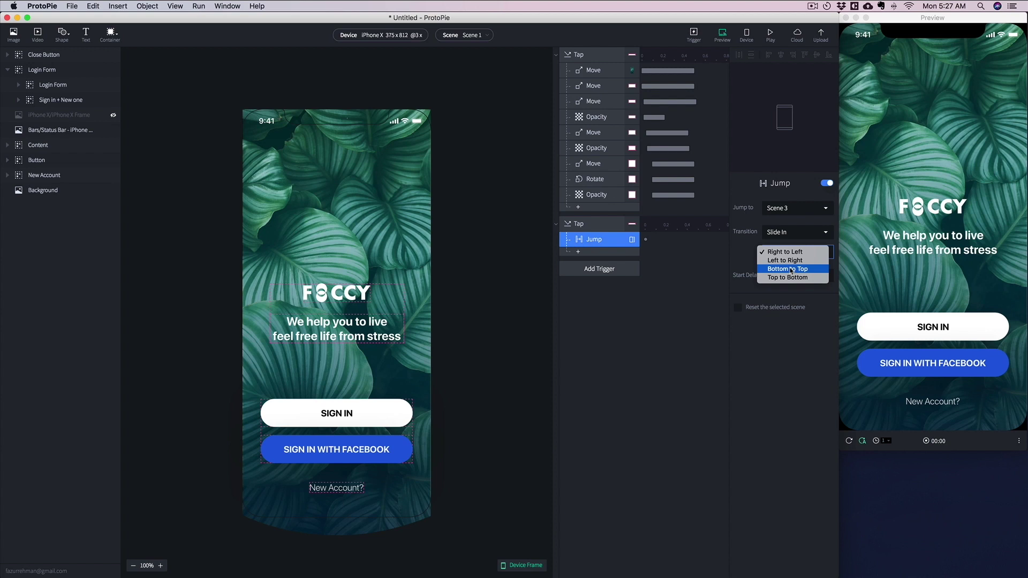
{"action": "left_click", "coordinate": [791, 270]}
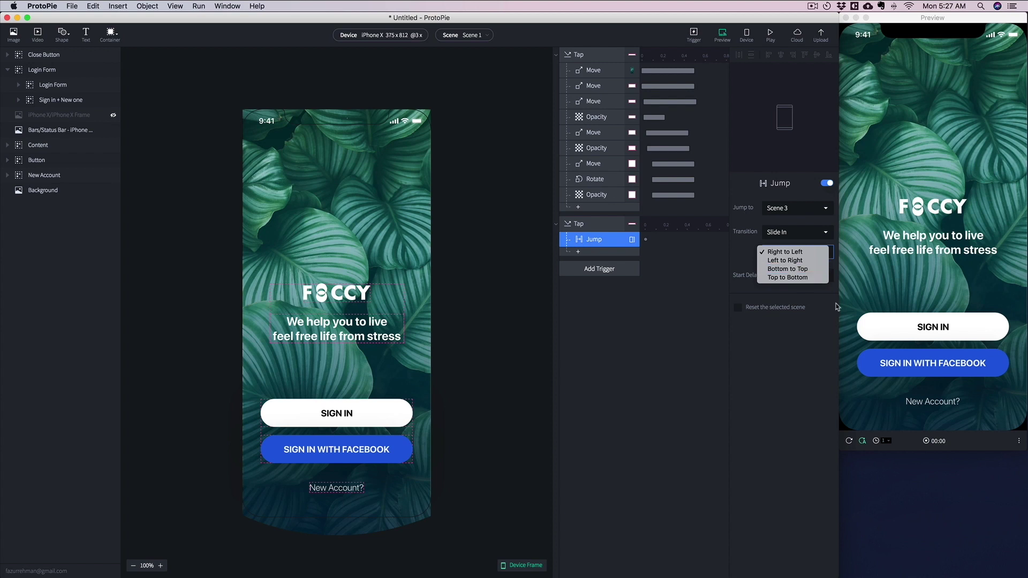
{"action": "left_click", "coordinate": [787, 269]}
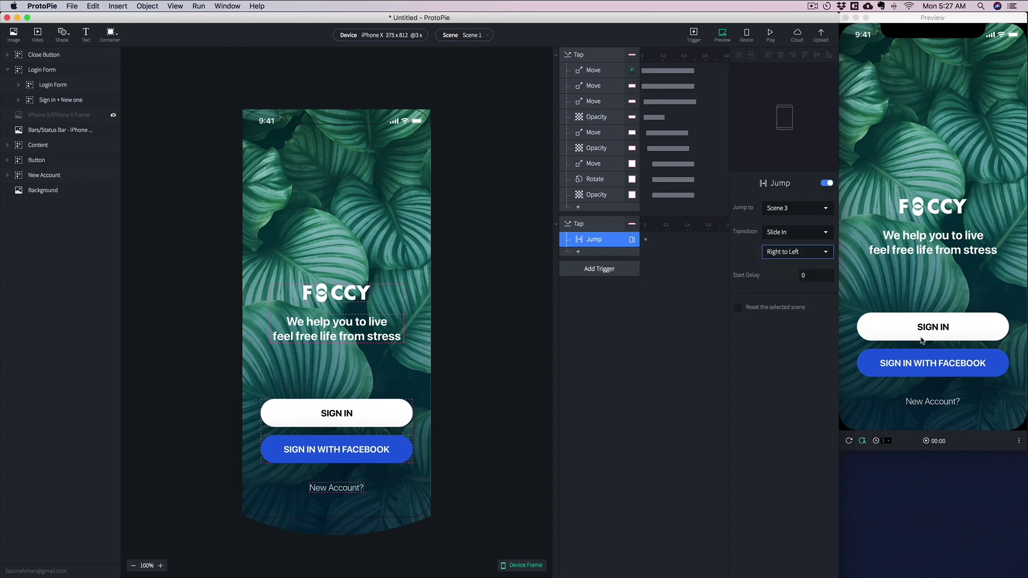
{"action": "left_click", "coordinate": [933, 328]}
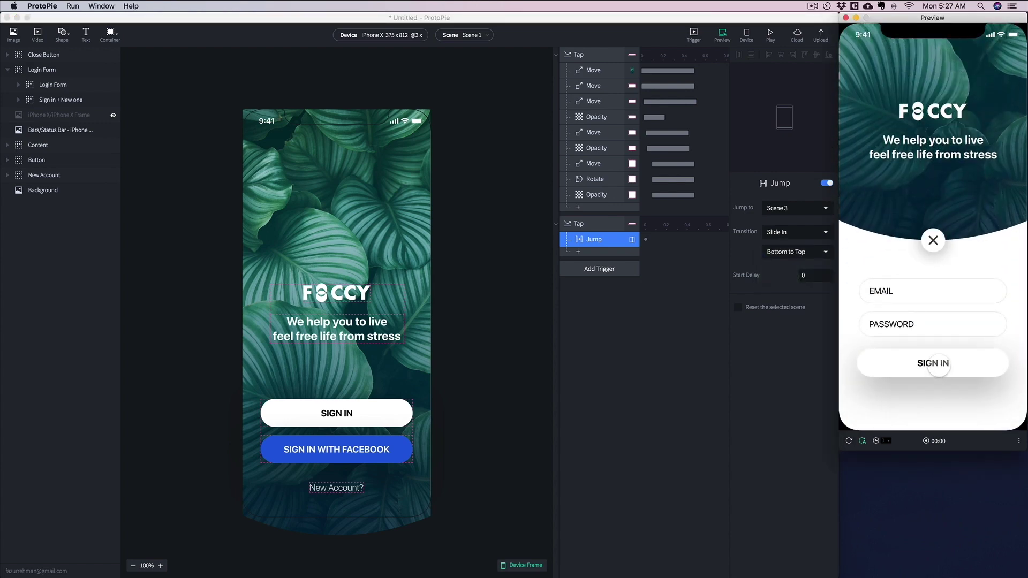
{"action": "left_click", "coordinate": [936, 369]}
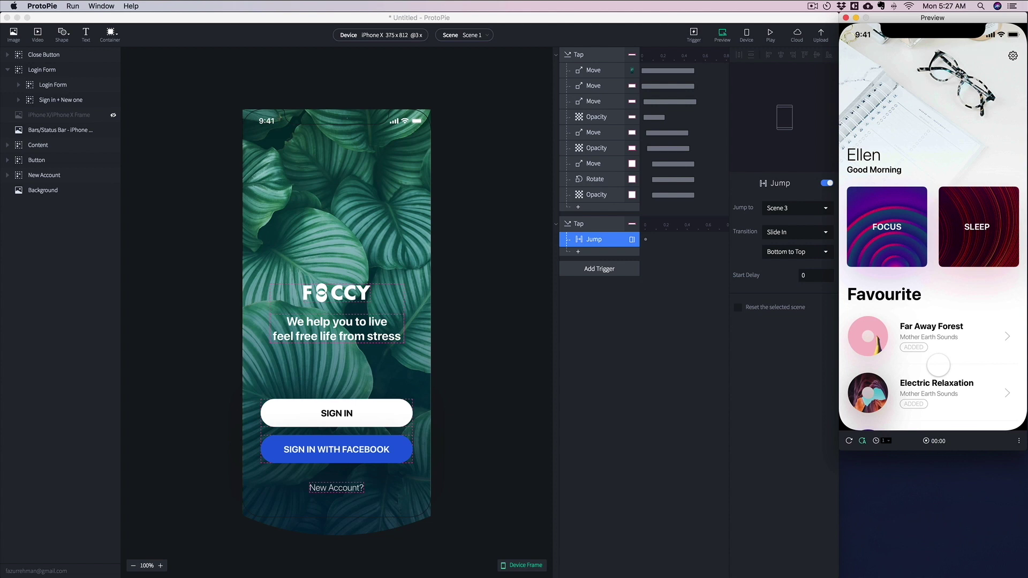
Step: Switch to Scene 3 and add a paging container above the Pages layer
{"action": "left_click", "coordinate": [475, 36]}
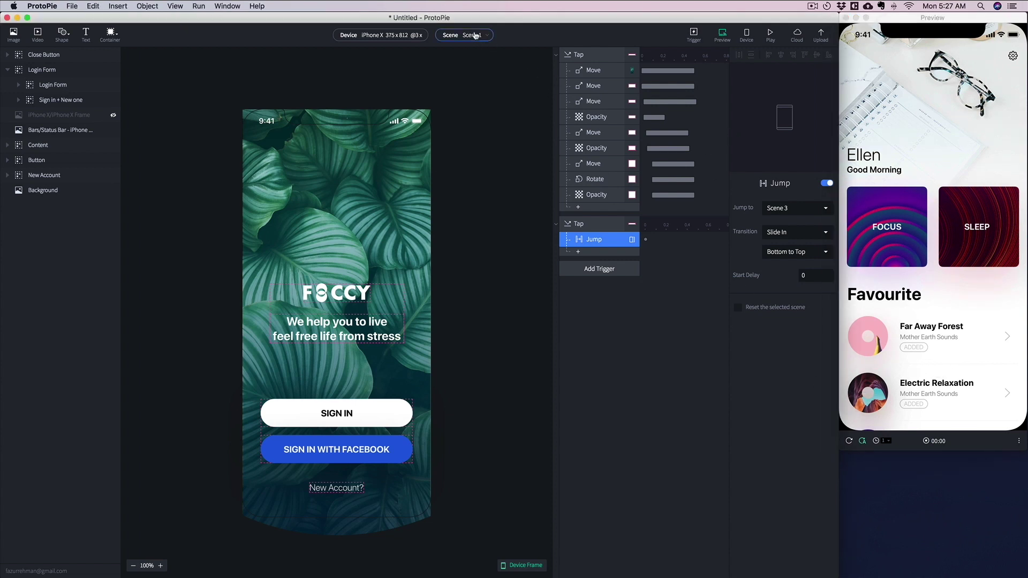
{"action": "left_click", "coordinate": [475, 36]}
{"action": "left_click", "coordinate": [490, 94]}
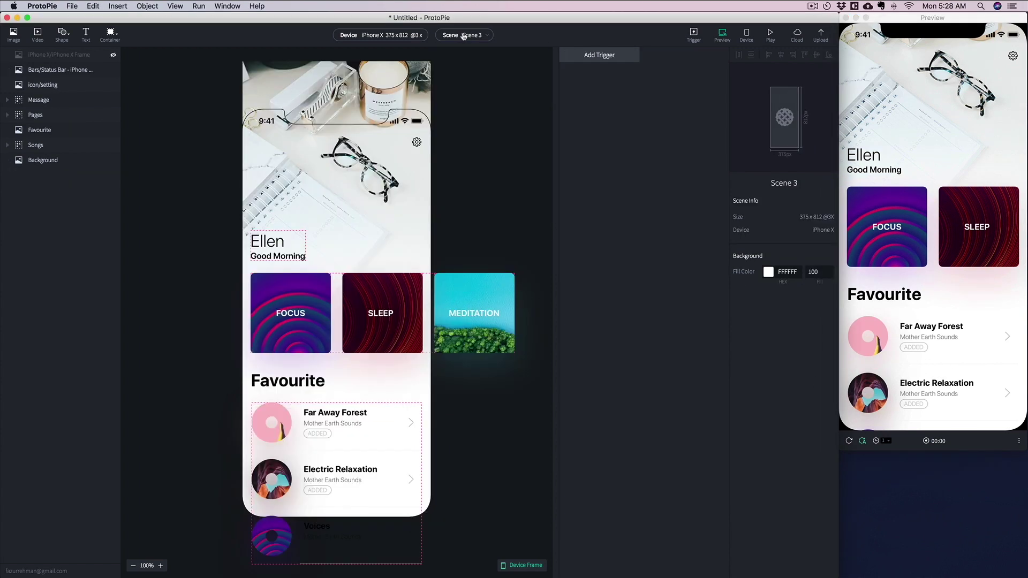
{"action": "left_click", "coordinate": [302, 285]}
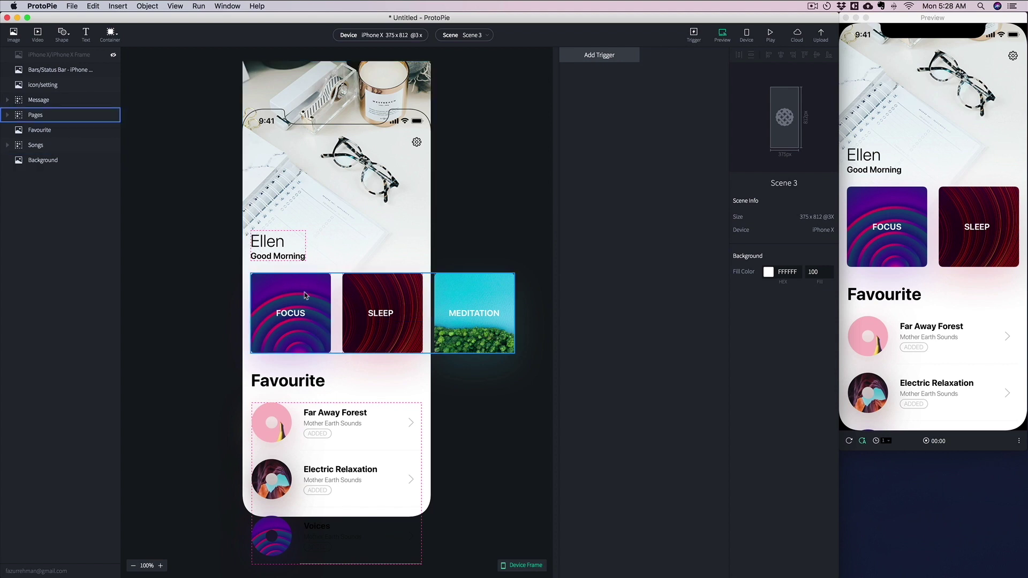
{"action": "left_click", "coordinate": [305, 294]}
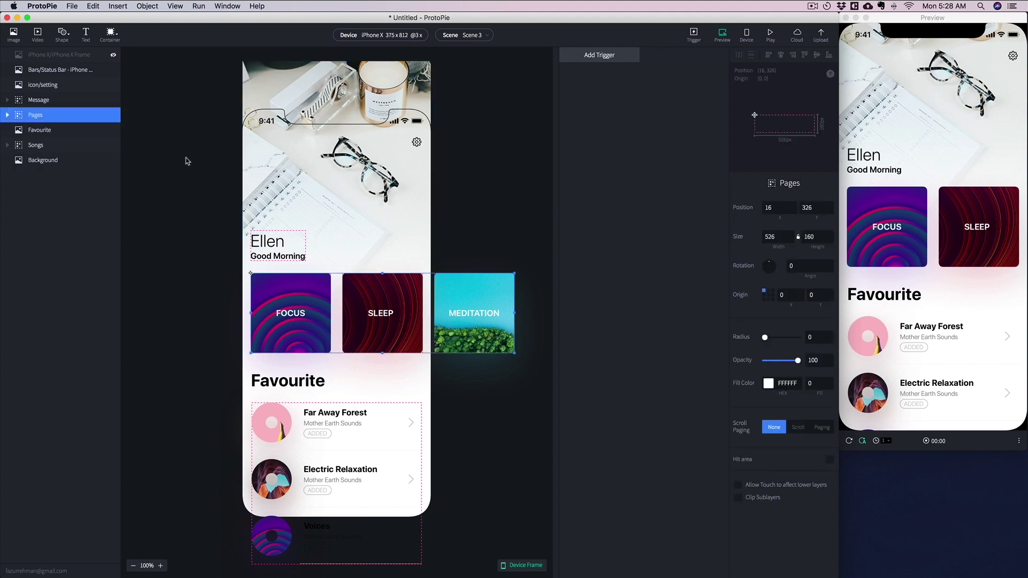
{"action": "left_click", "coordinate": [112, 33]}
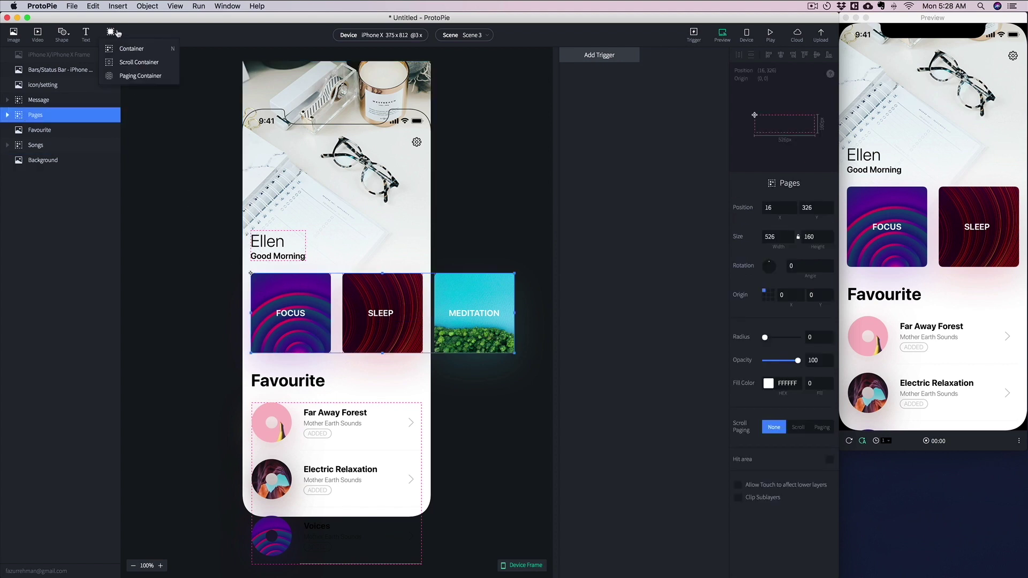
{"action": "left_click", "coordinate": [138, 76]}
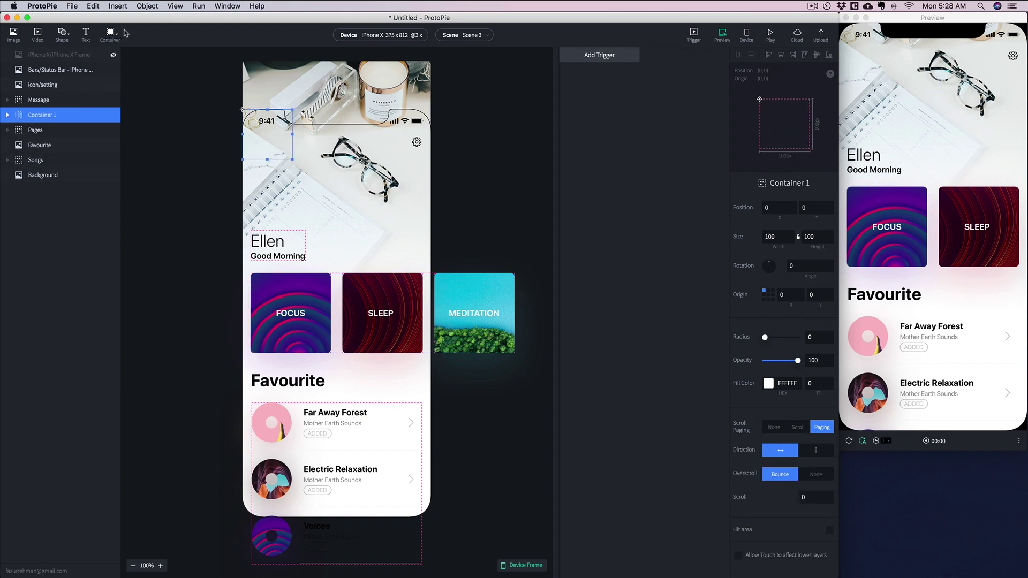
Step: Place the paging container at X 0, Y 326 over the category cards, and resize it to 375 by 213.5
{"action": "left_click_drag", "start_coordinate": [291, 161], "coordinate": [287, 316]}
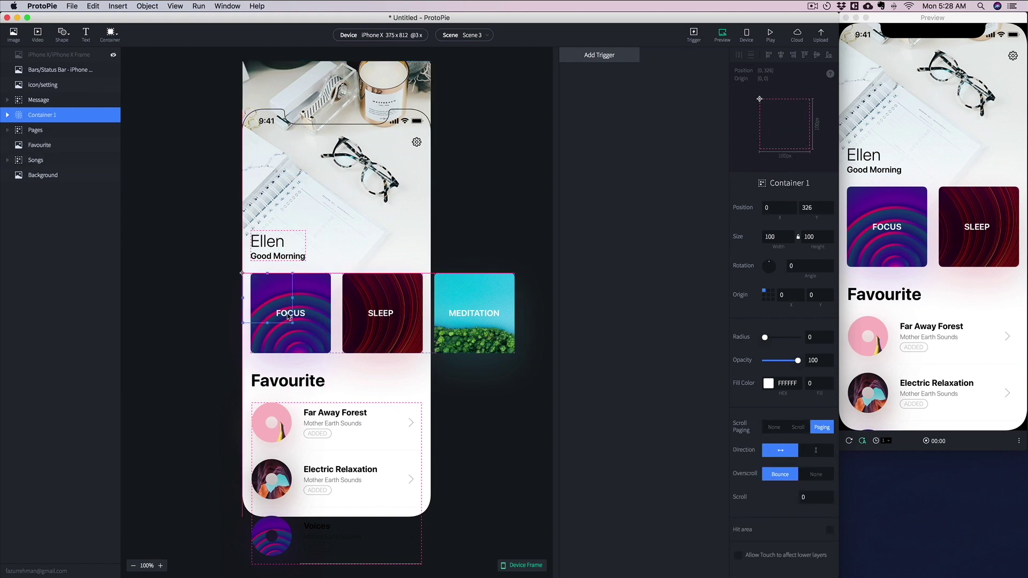
{"action": "left_click_drag", "start_coordinate": [292, 299], "coordinate": [431, 298]}
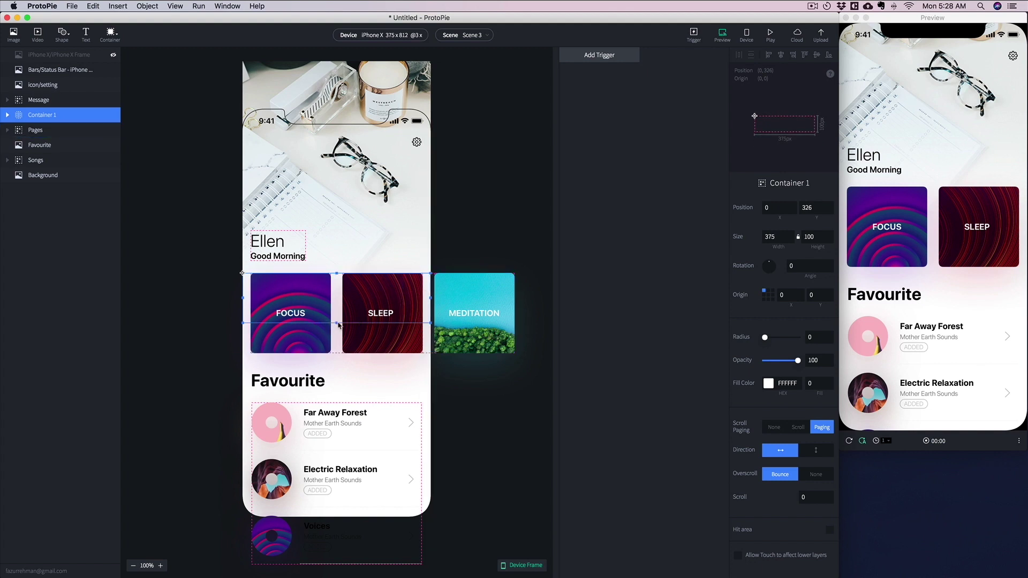
{"action": "left_click_drag", "start_coordinate": [334, 323], "coordinate": [332, 382]}
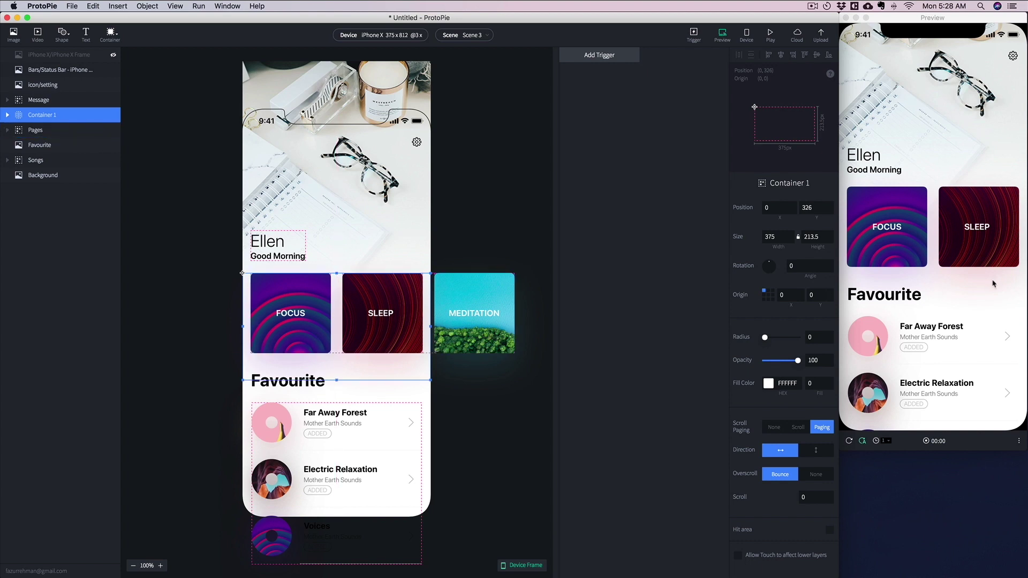
Step: Nest the Pages layer inside the paging container, and test swiping the cards in the preview
{"action": "left_click", "coordinate": [31, 130]}
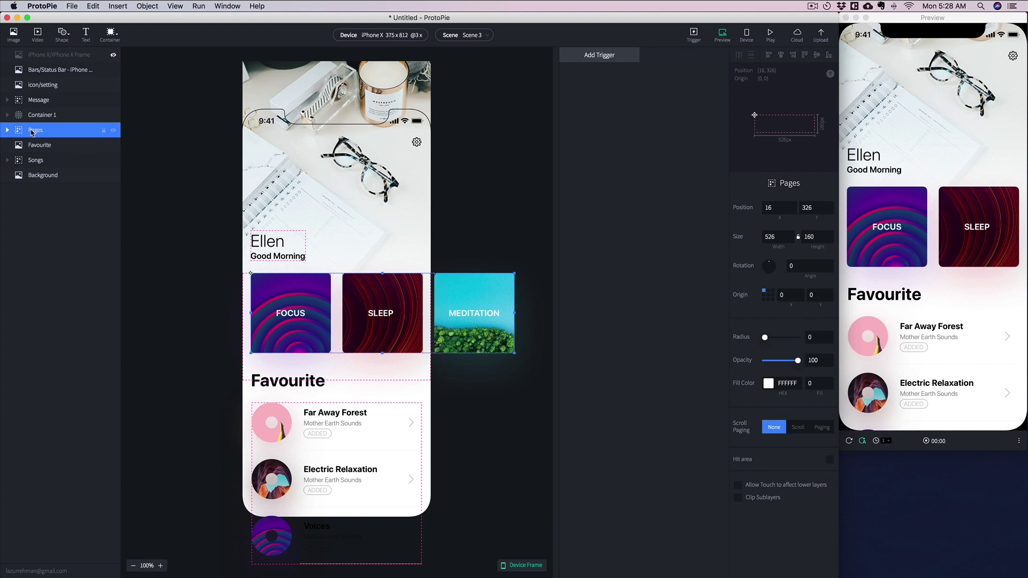
{"action": "left_click_drag", "start_coordinate": [31, 133], "coordinate": [37, 119]}
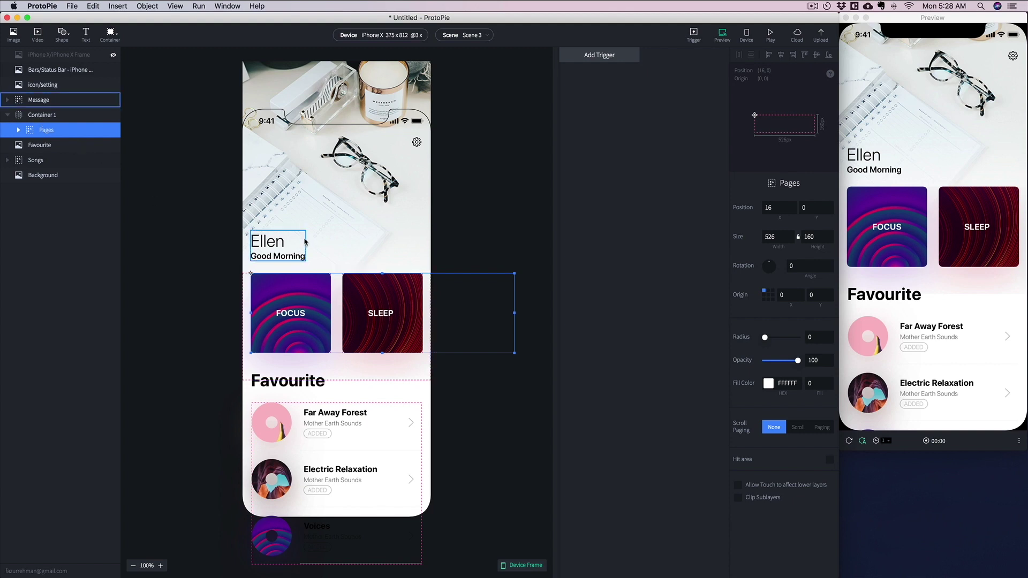
{"action": "left_click_drag", "start_coordinate": [956, 227], "coordinate": [933, 262]}
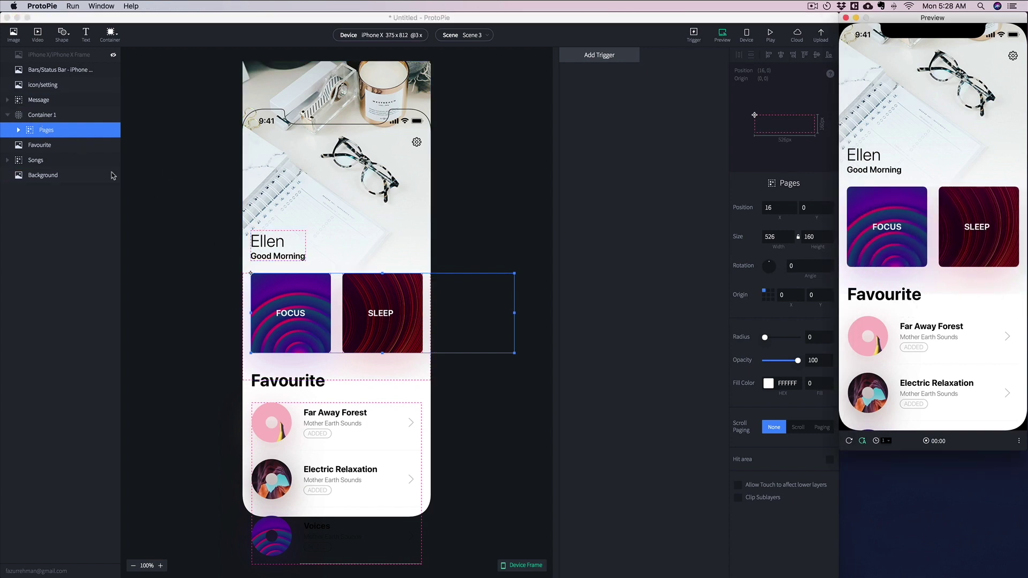
Step: Change the cards' container from Paging to Scroll with horizontal direction, and test scrolling in the preview
{"action": "left_click", "coordinate": [36, 114]}
{"action": "left_click", "coordinate": [37, 114]}
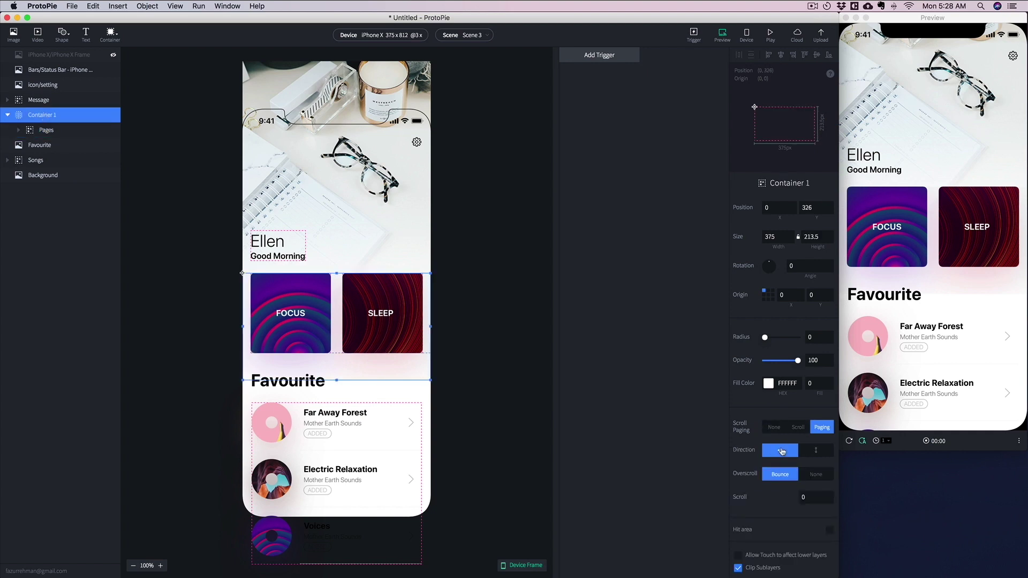
{"action": "scroll", "coordinate": [782, 451], "scroll_direction": "down", "scroll_amount": 1}
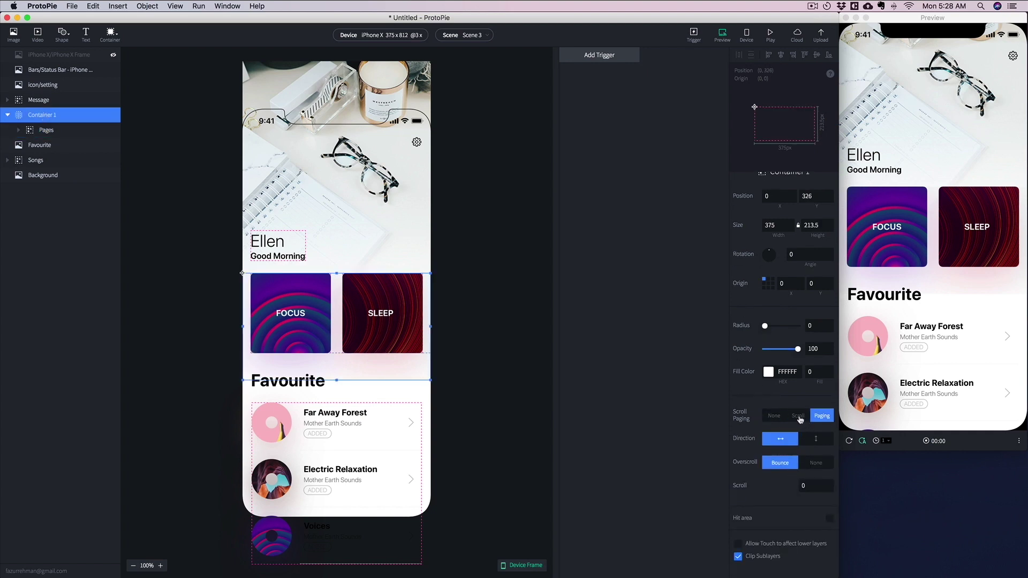
{"action": "left_click", "coordinate": [799, 417]}
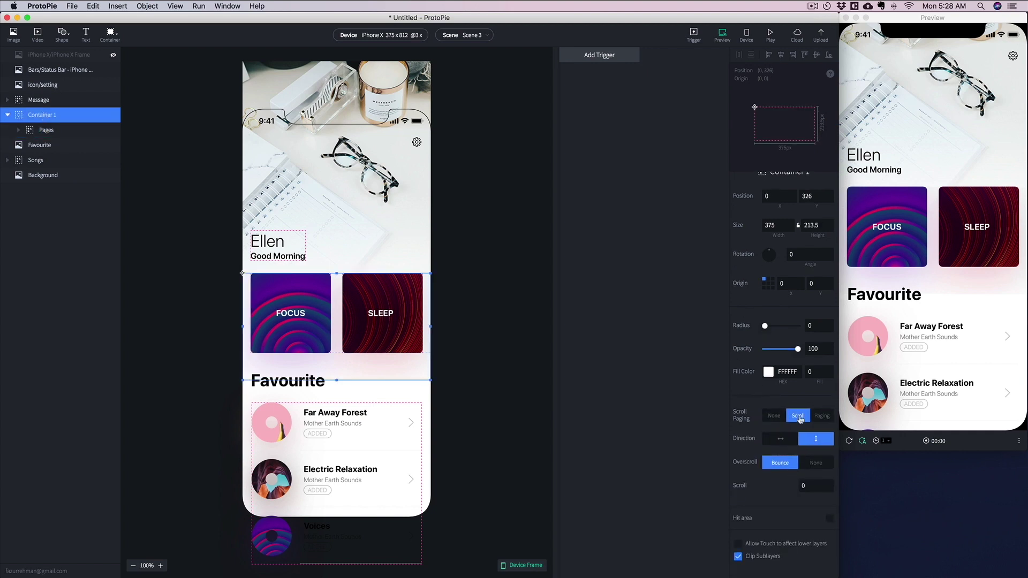
{"action": "left_click", "coordinate": [779, 440]}
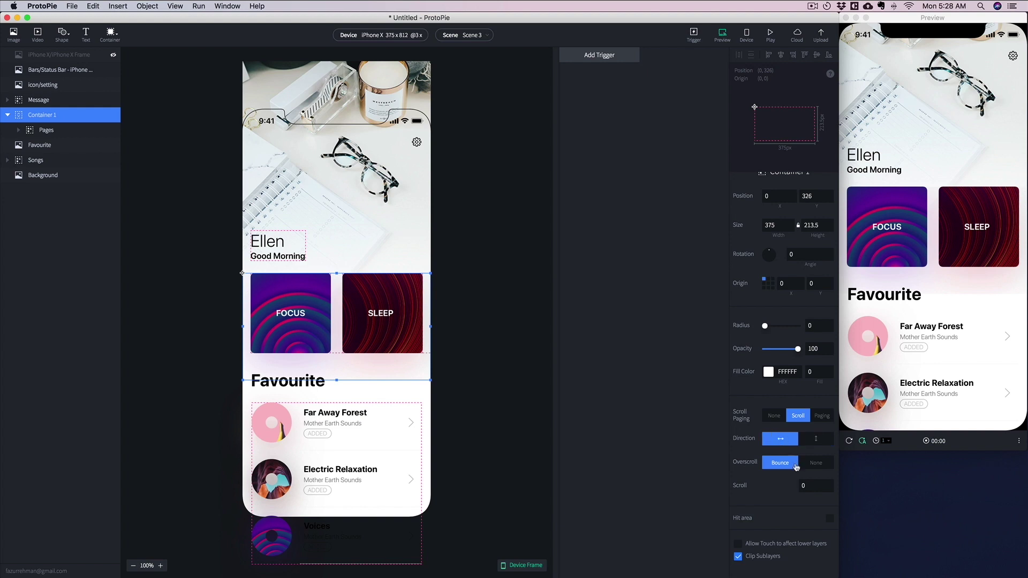
{"action": "left_click_drag", "start_coordinate": [975, 247], "coordinate": [977, 223]}
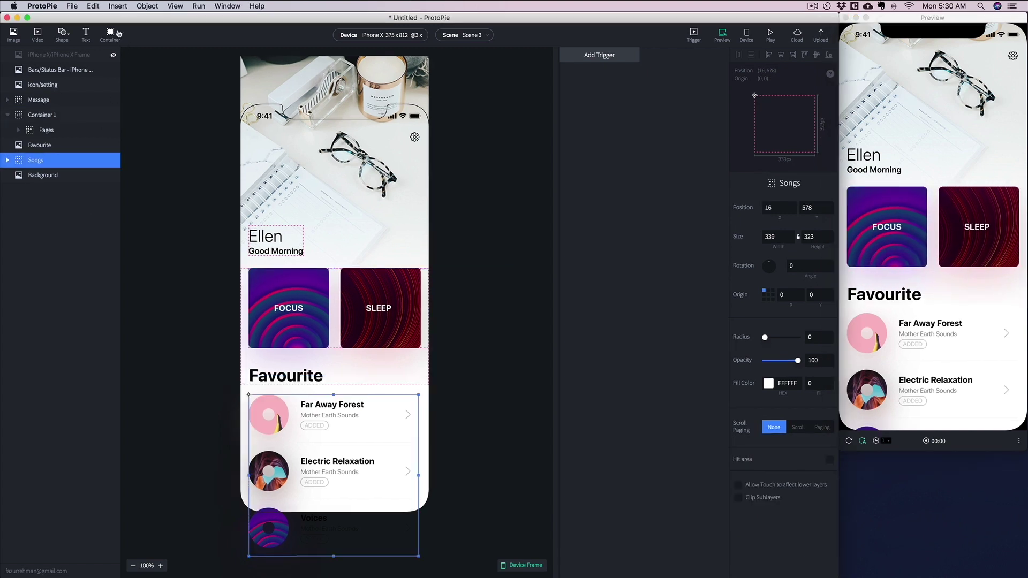
Step: Add a scroll container above the Songs layer, place it at X 0, Y 578, and resize it to 375 by 234
{"action": "left_click", "coordinate": [118, 33]}
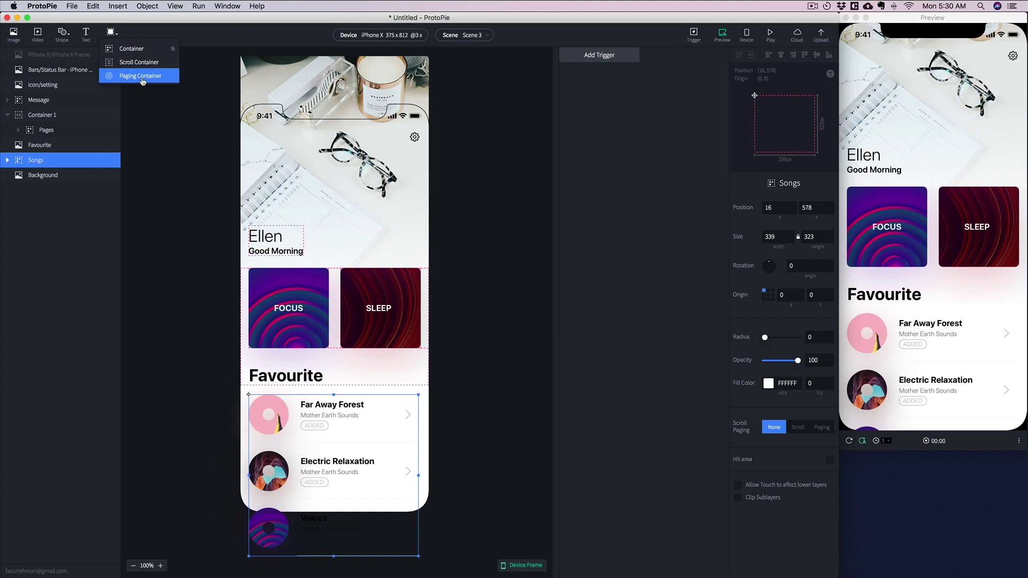
{"action": "left_click", "coordinate": [139, 62]}
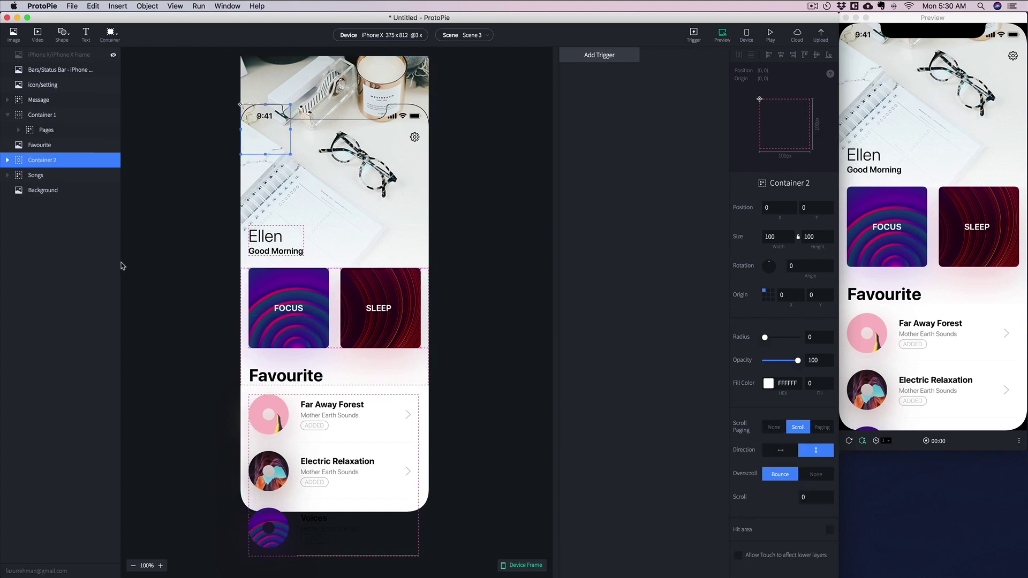
{"action": "left_click_drag", "start_coordinate": [266, 143], "coordinate": [266, 432]}
{"action": "left_click_drag", "start_coordinate": [322, 419], "coordinate": [428, 423]}
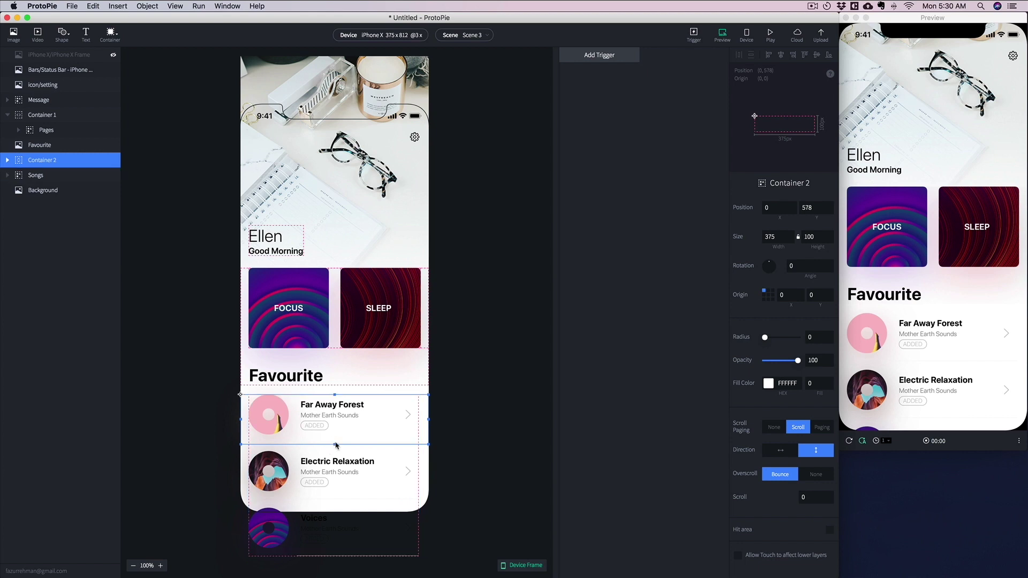
{"action": "left_click_drag", "start_coordinate": [334, 443], "coordinate": [335, 511]}
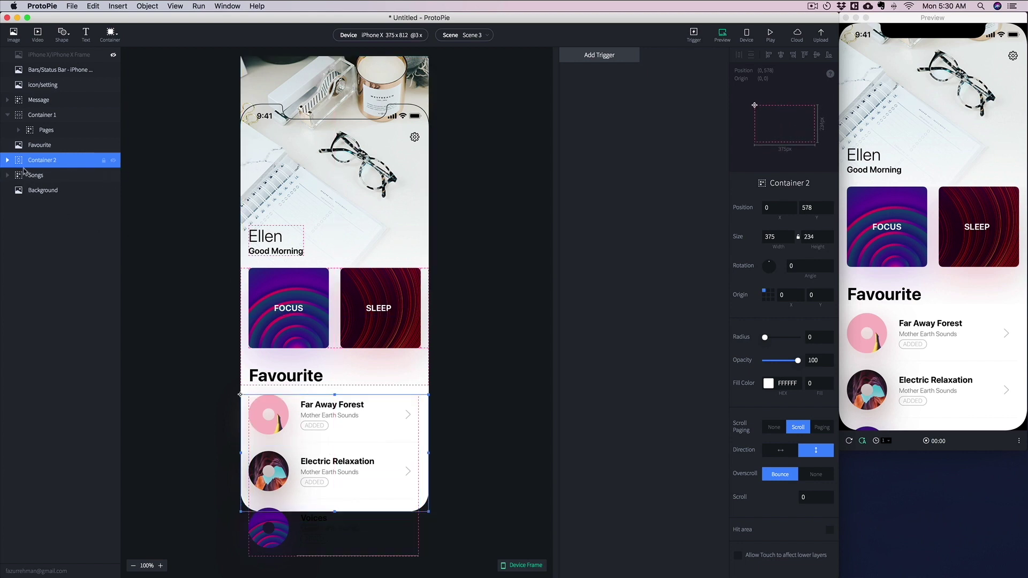
Step: Nest the Songs layer inside the new container, set Songs to vertical Scroll, and test scrolling the songs in the preview
{"action": "left_click_drag", "start_coordinate": [37, 177], "coordinate": [43, 161]}
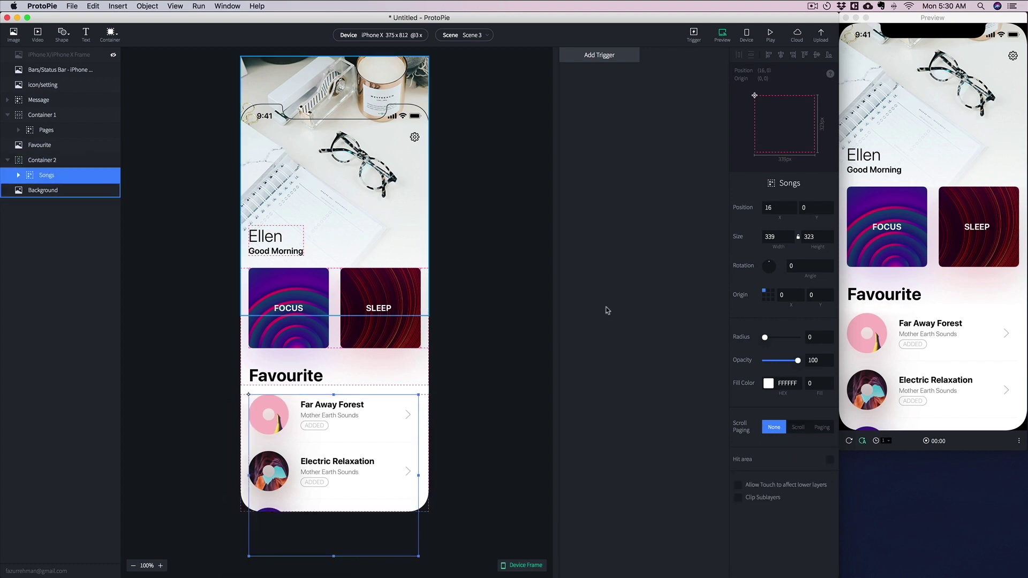
{"action": "left_click", "coordinate": [794, 430]}
{"action": "left_click", "coordinate": [796, 428]}
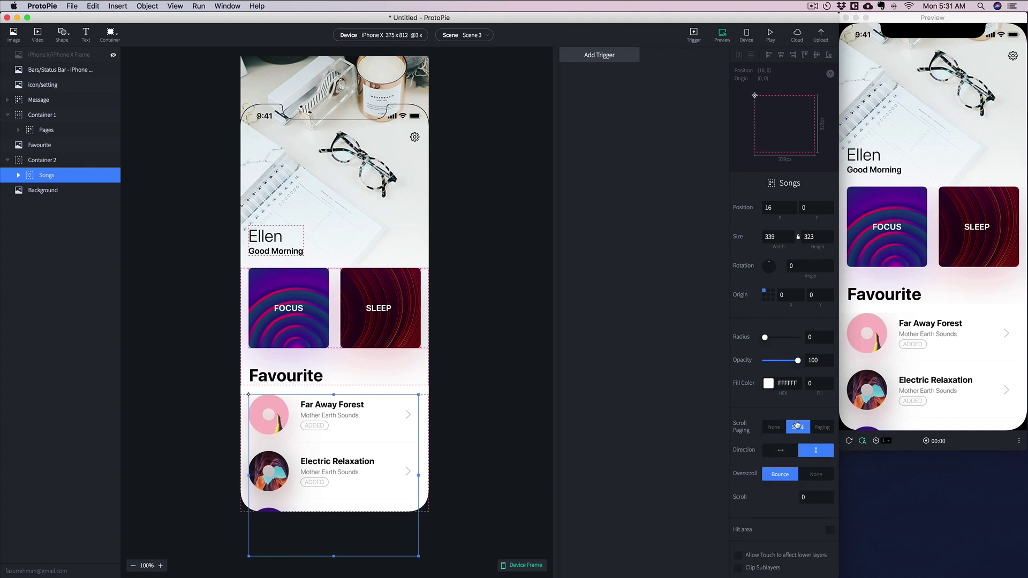
{"action": "left_click_drag", "start_coordinate": [940, 385], "coordinate": [947, 339]}
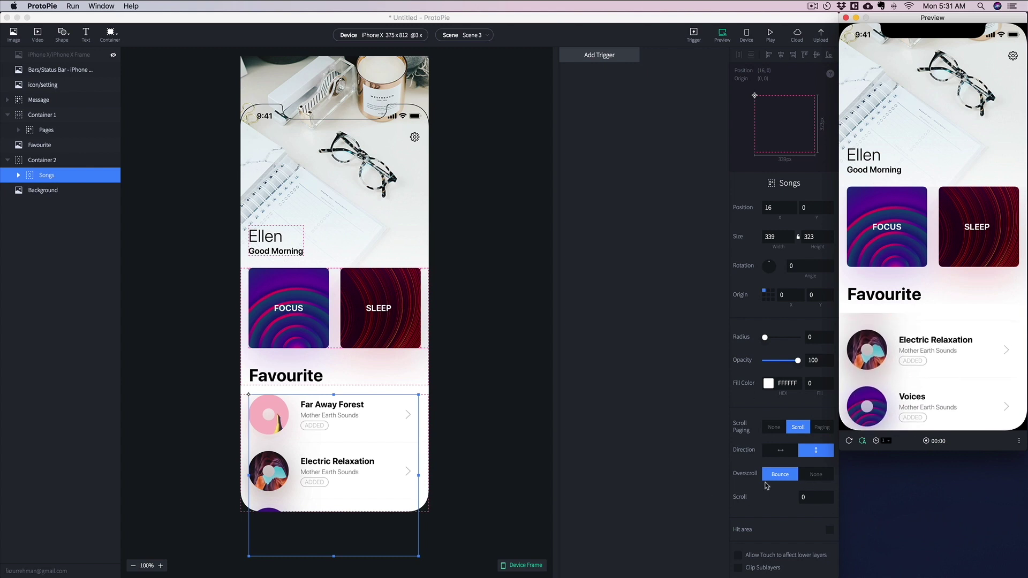
Step: Try the Songs layer's overscroll as None in the preview, and restore it to Bounce
{"action": "left_click", "coordinate": [816, 477]}
{"action": "left_click", "coordinate": [817, 476]}
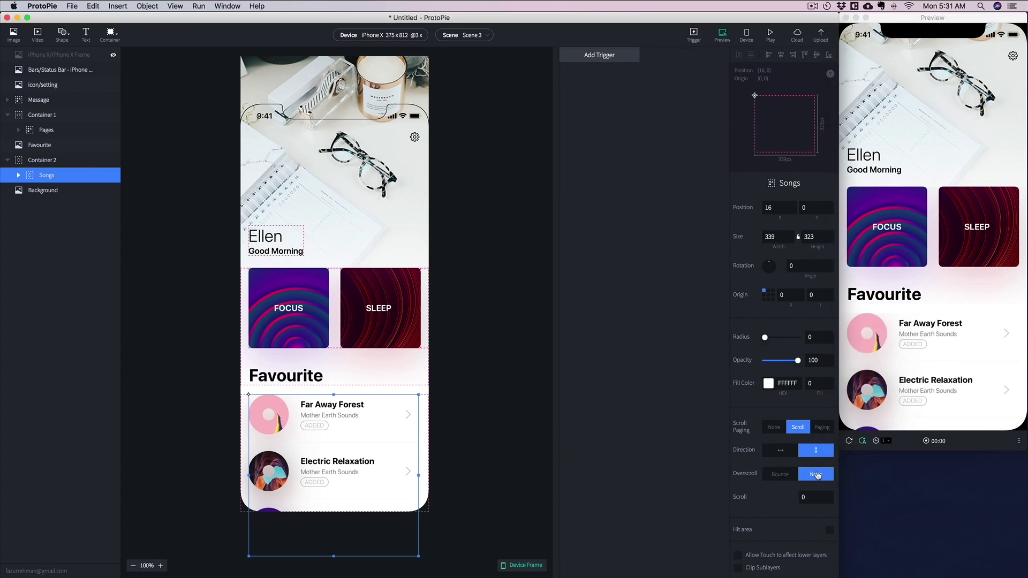
{"action": "mouse_move", "coordinate": [944, 364]}
{"action": "left_mouse_down"}
{"action": "mouse_move", "coordinate": [970, 270]}
{"action": "mouse_move", "coordinate": [943, 361]}
{"action": "left_mouse_up"}
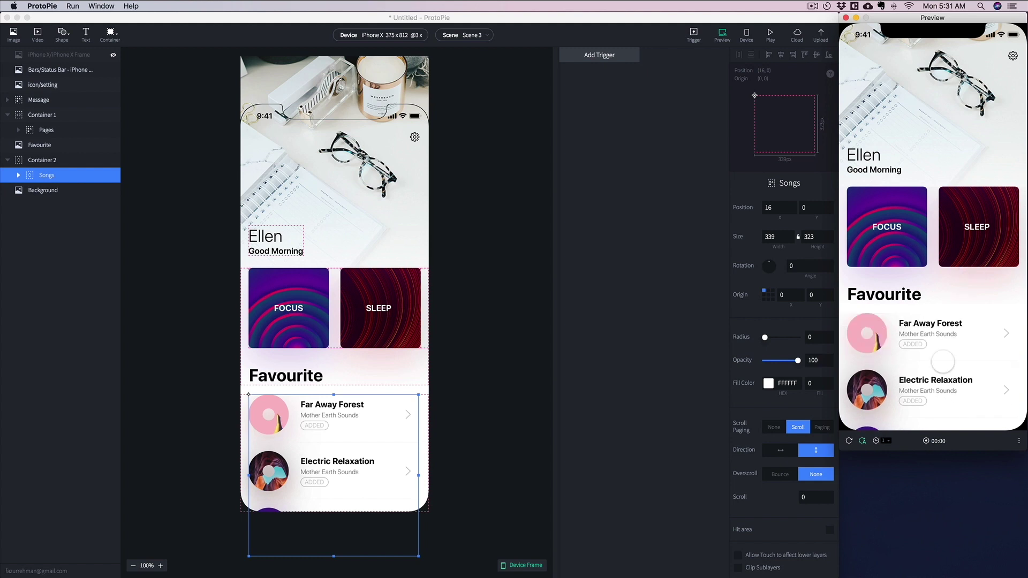
{"action": "left_click", "coordinate": [786, 478]}
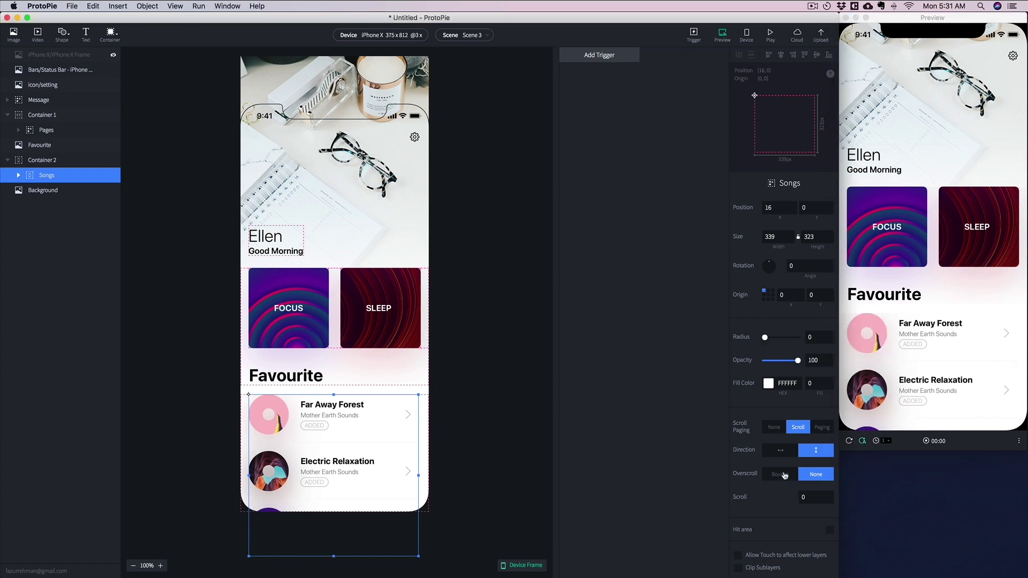
{"action": "left_click", "coordinate": [777, 478]}
{"action": "left_click_drag", "start_coordinate": [920, 344], "coordinate": [922, 357]}
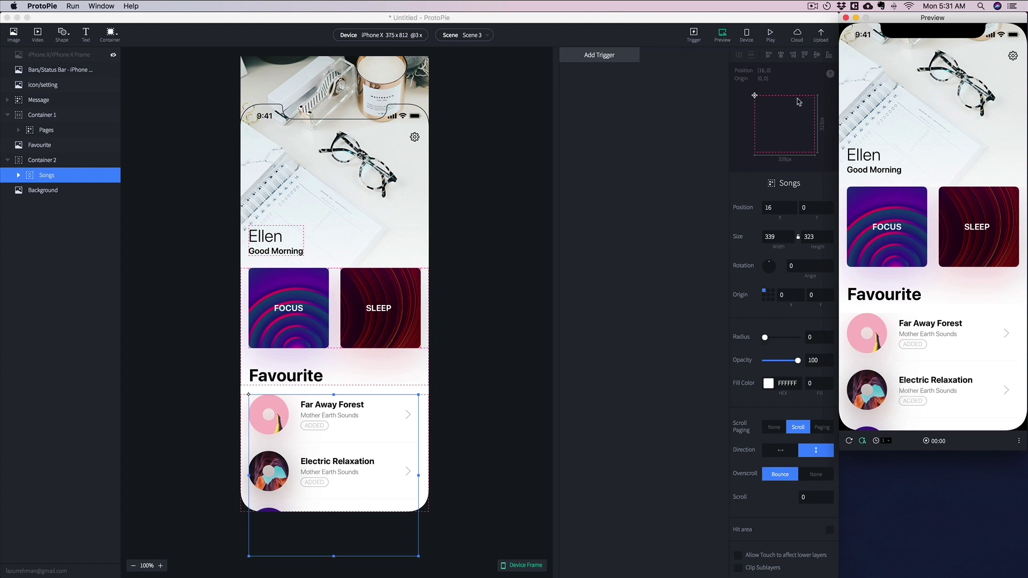
Step: Switch to Scene 1 and run through the sign-in flow to the home screen in the preview
{"action": "left_click", "coordinate": [613, 59]}
{"action": "left_click", "coordinate": [608, 57]}
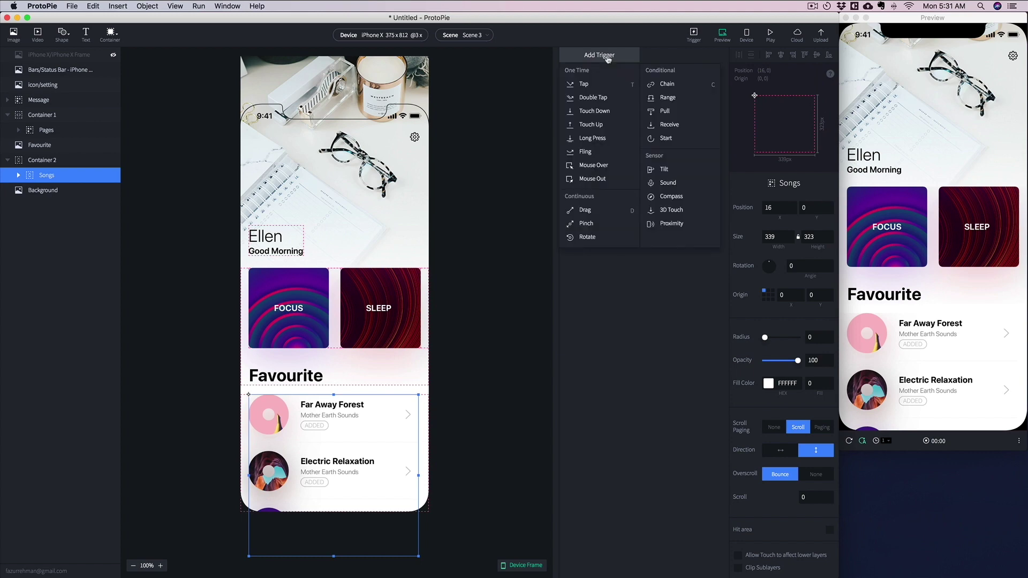
{"action": "left_click", "coordinate": [484, 32]}
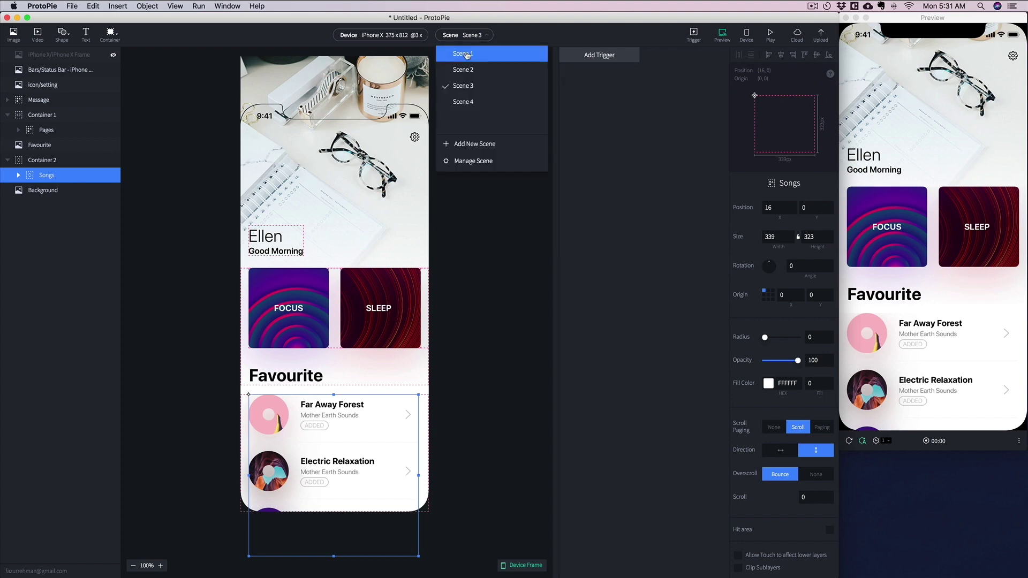
{"action": "left_click", "coordinate": [474, 53]}
{"action": "left_click", "coordinate": [918, 318]}
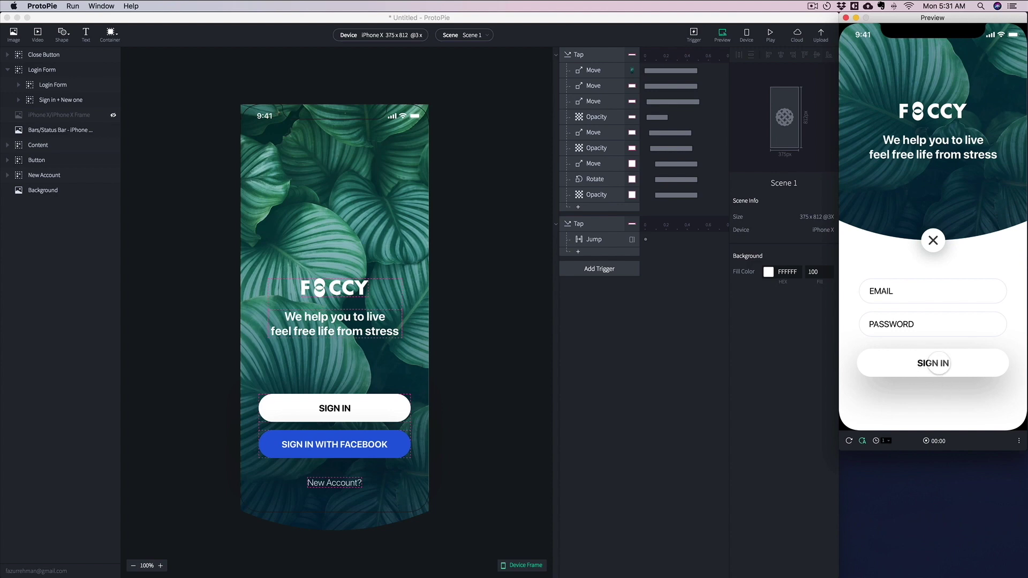
{"action": "left_click", "coordinate": [938, 364]}
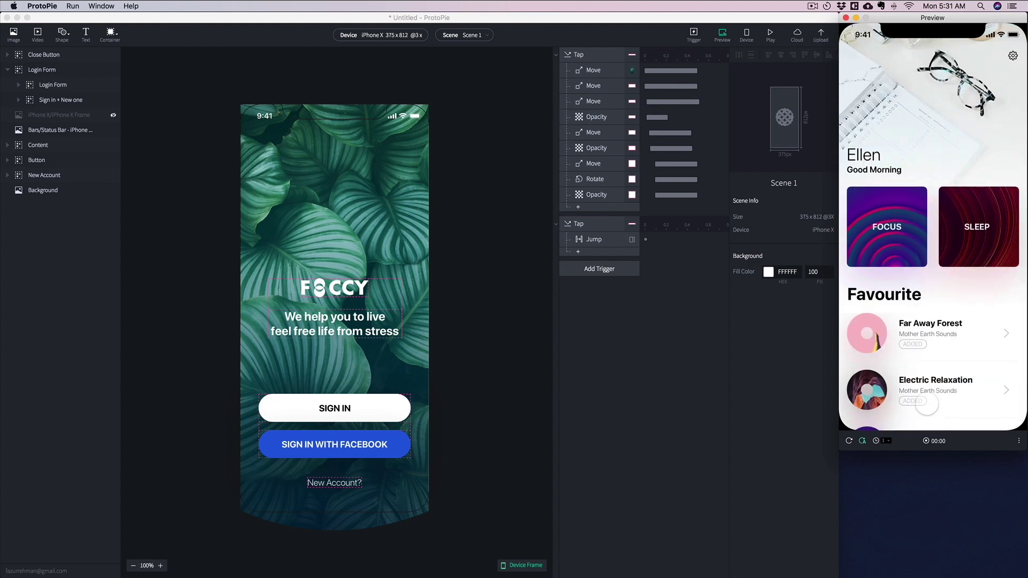
Step: In Scene 3, set the Background layer's Y position to -200 and its opacity to 0
{"action": "left_click", "coordinate": [478, 35]}
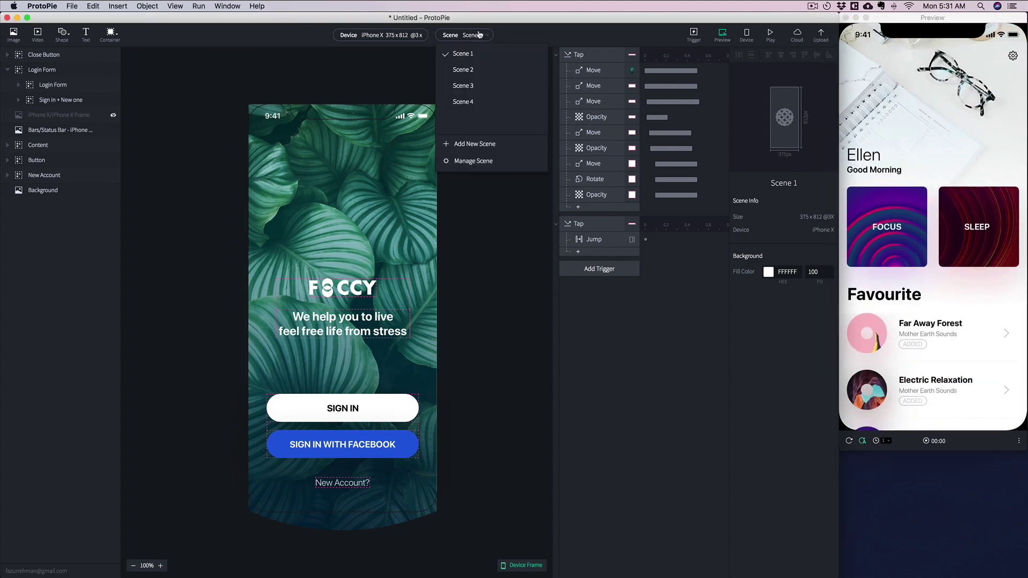
{"action": "left_click", "coordinate": [481, 86]}
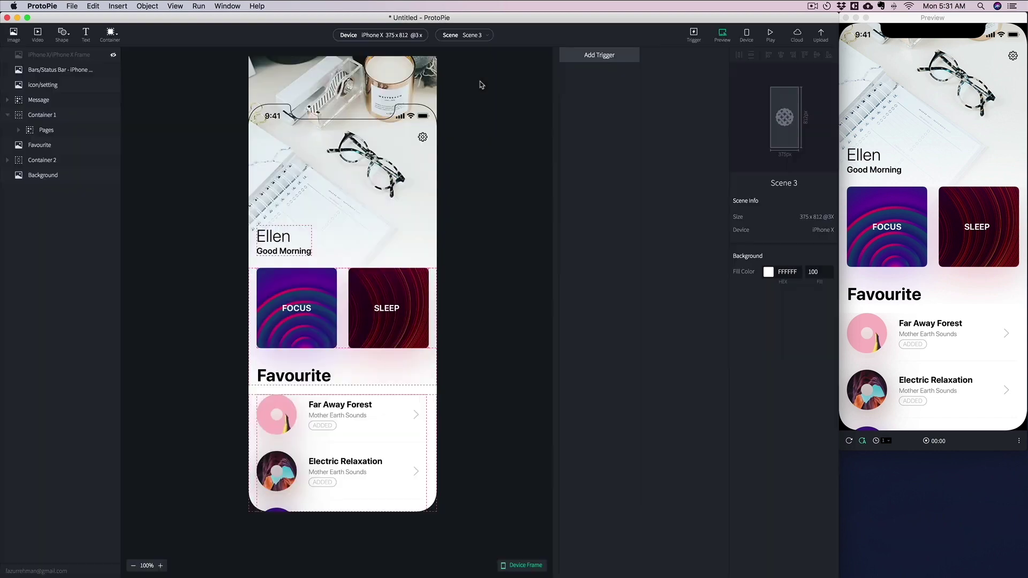
{"action": "left_click", "coordinate": [59, 175]}
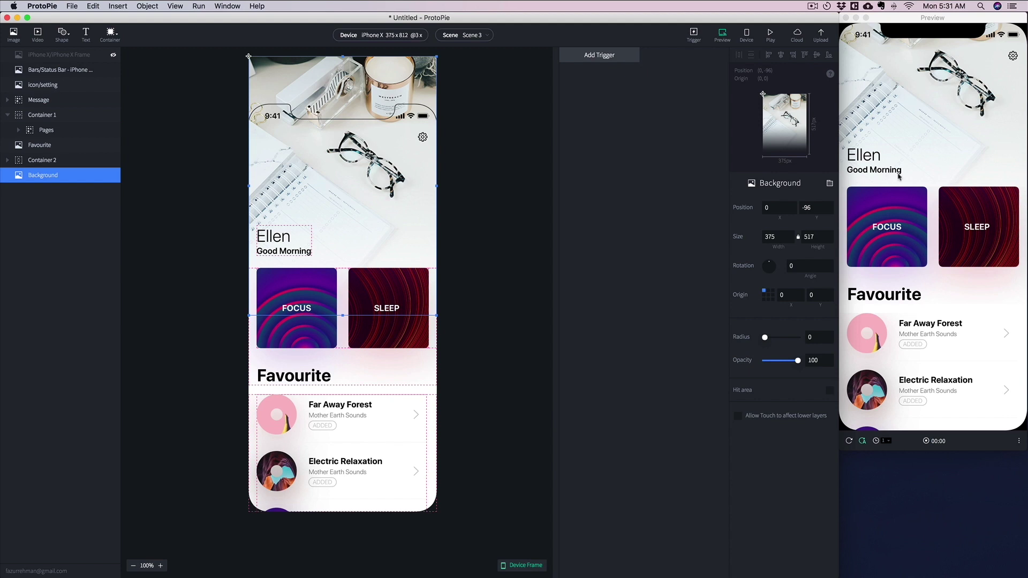
{"action": "left_click", "coordinate": [814, 208]}
{"action": "key", "text": "super+c"}
{"action": "key", "text": "Return"}
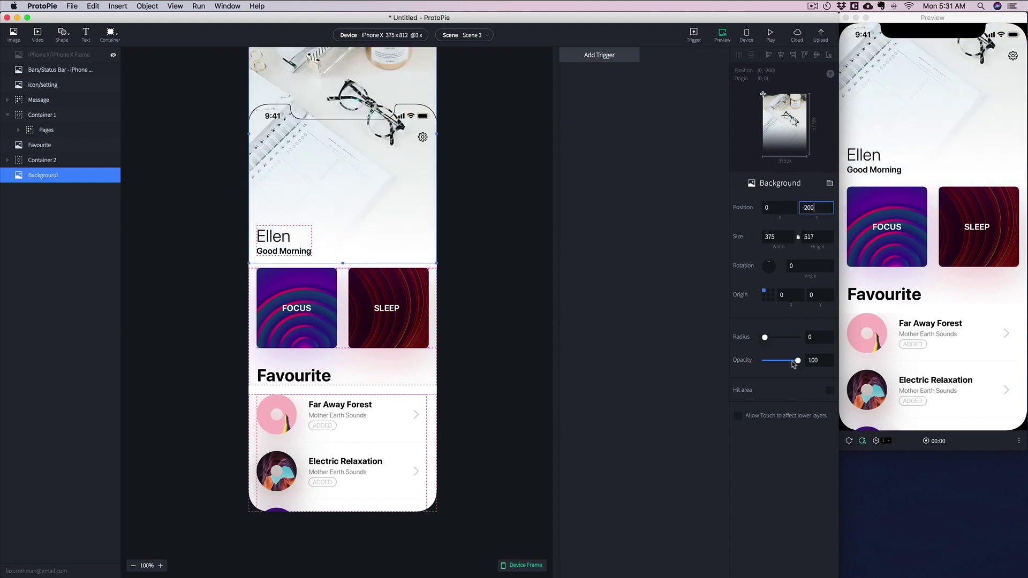
{"action": "left_click_drag", "start_coordinate": [798, 361], "coordinate": [764, 361]}
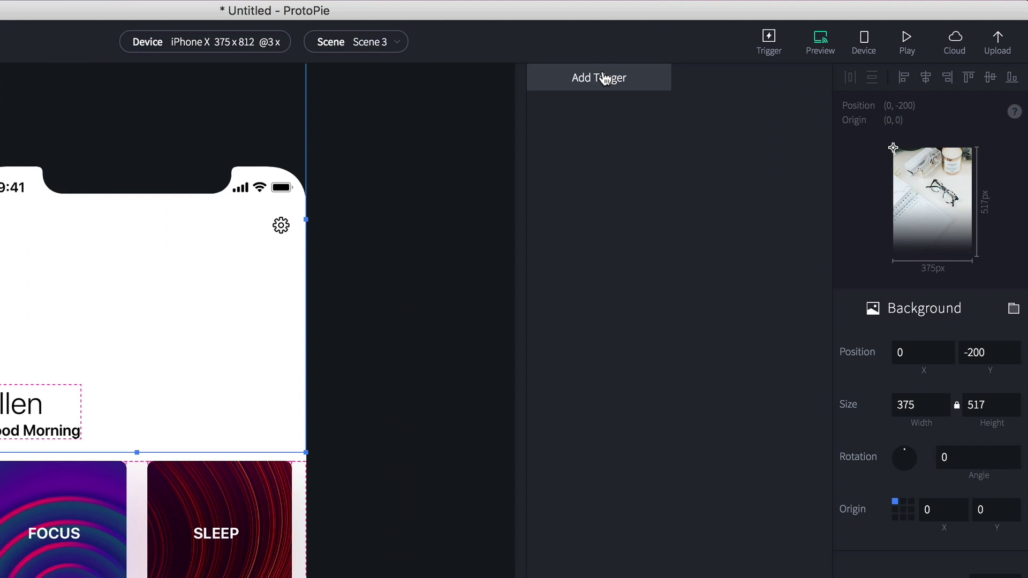
Step: Add a Start trigger with a Move response that moves the Background layer to Y -96
{"action": "left_click", "coordinate": [603, 79]}
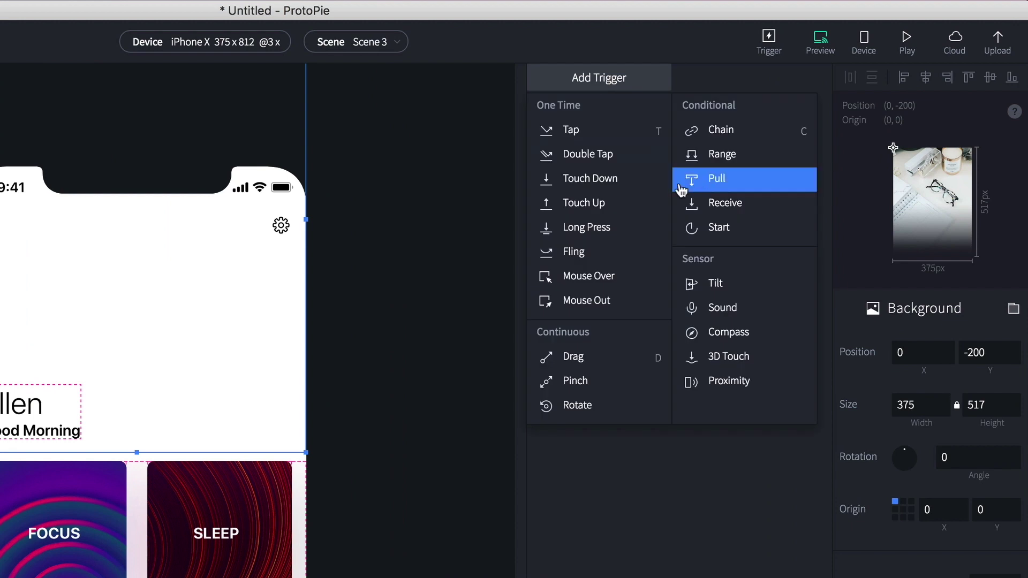
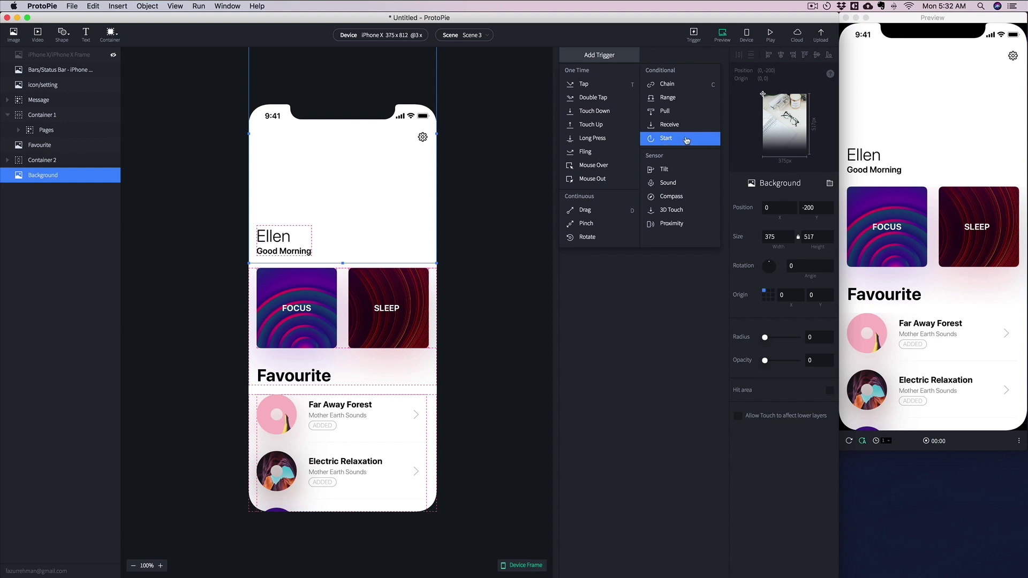
{"action": "left_click", "coordinate": [686, 139]}
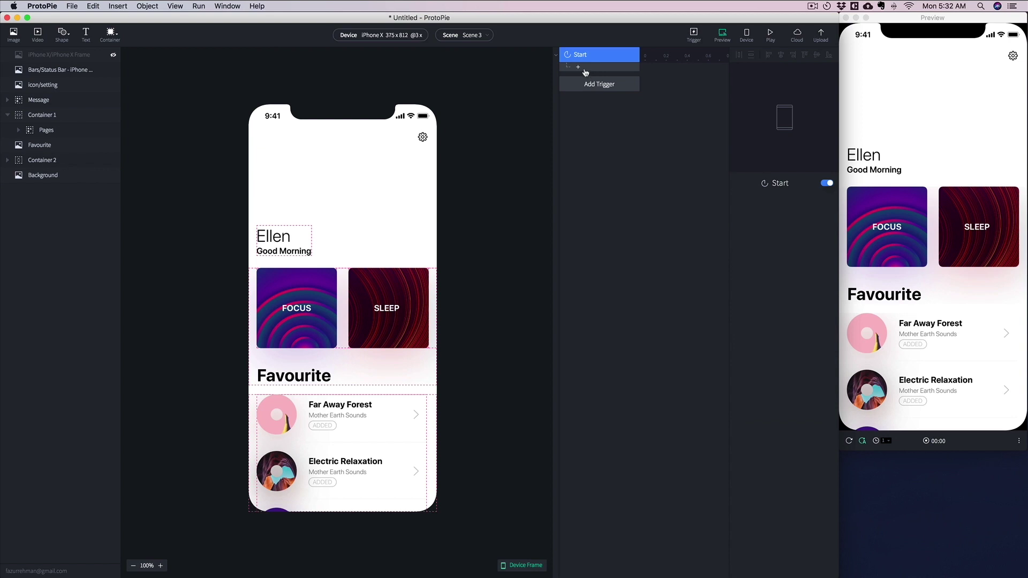
{"action": "left_click", "coordinate": [579, 67]}
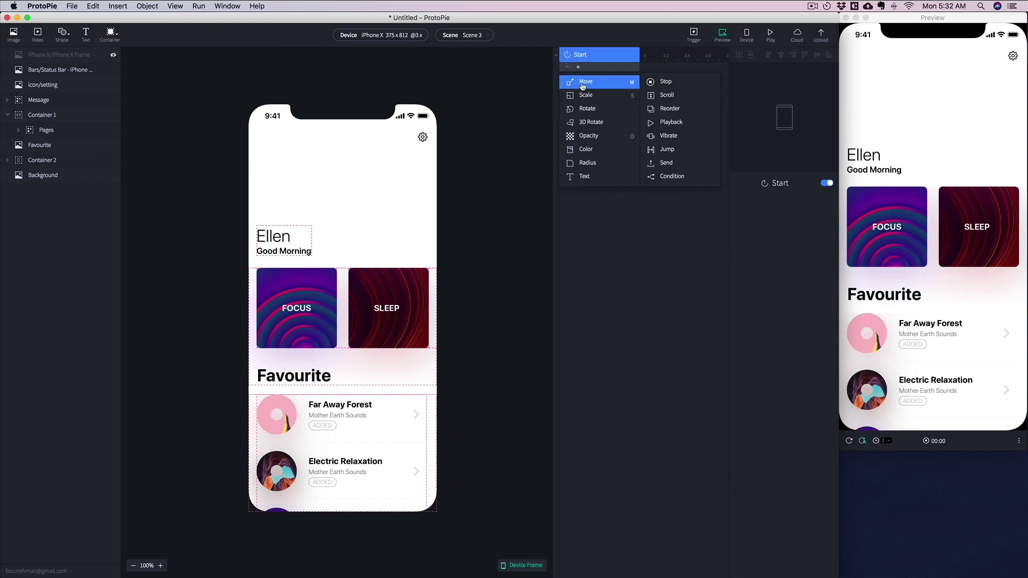
{"action": "left_click", "coordinate": [582, 83]}
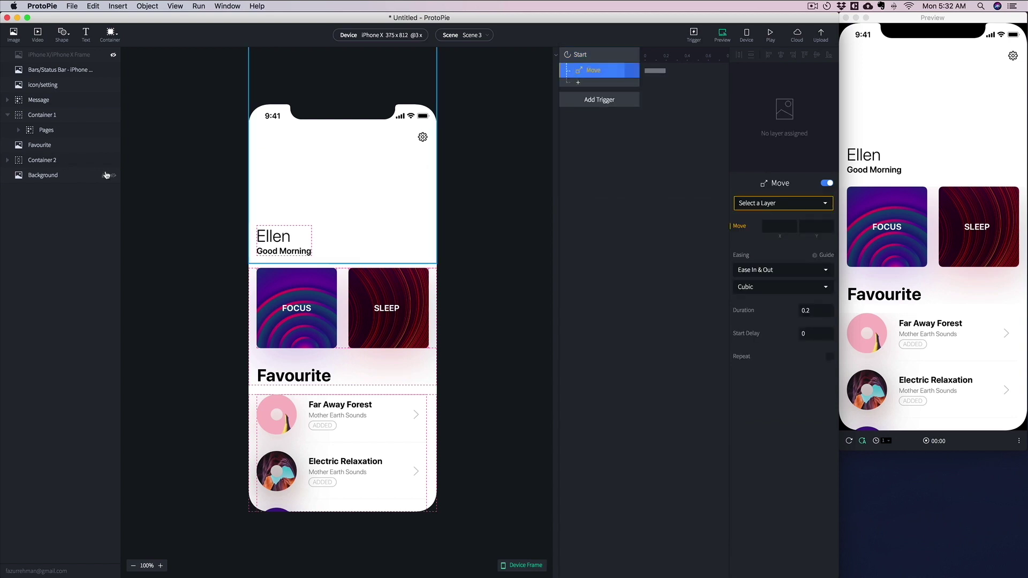
{"action": "left_click", "coordinate": [758, 204]}
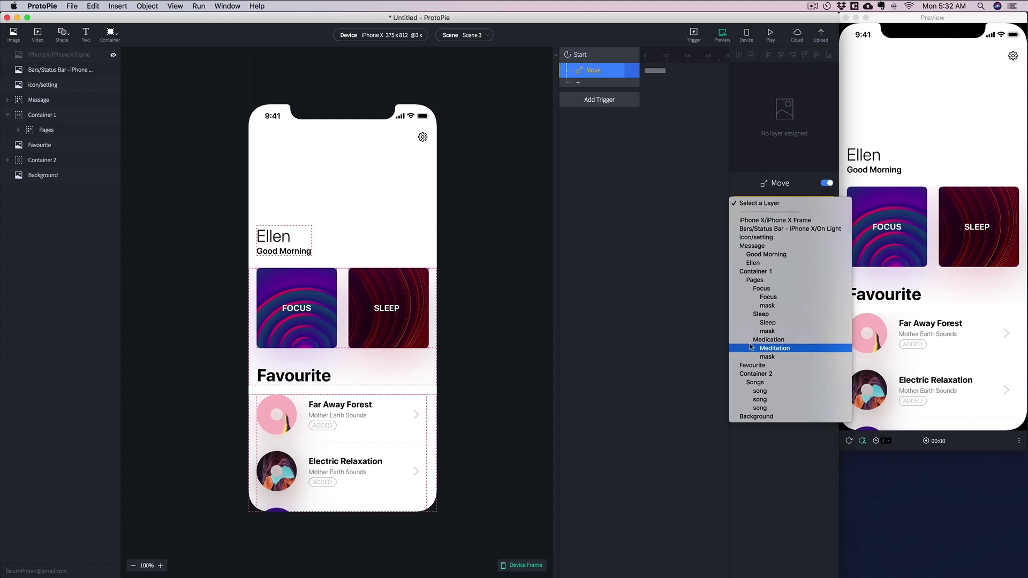
{"action": "left_click", "coordinate": [755, 417]}
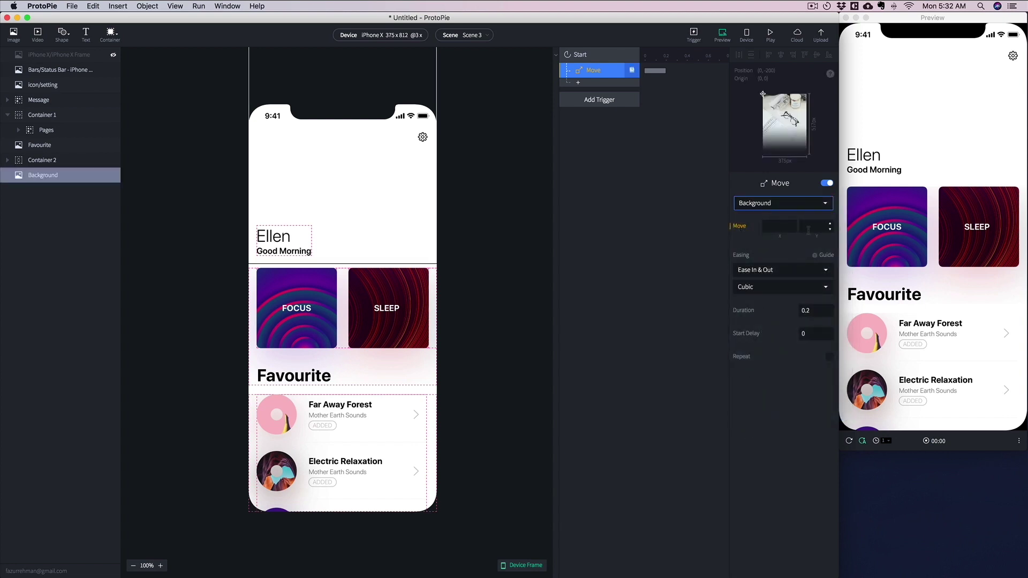
{"action": "left_click", "coordinate": [811, 227]}
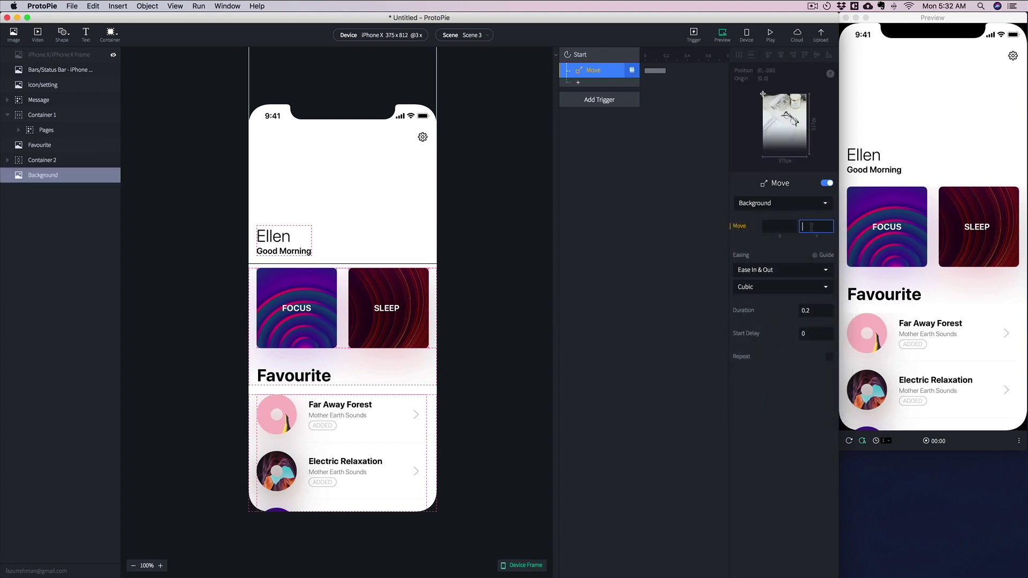
{"action": "type", "text": "-96"}
{"action": "key", "text": "super+Return"}
Step: Add an Opacity response to the Start trigger that changes the Background layer to 100
{"action": "left_click", "coordinate": [587, 88]}
{"action": "left_click", "coordinate": [592, 153]}
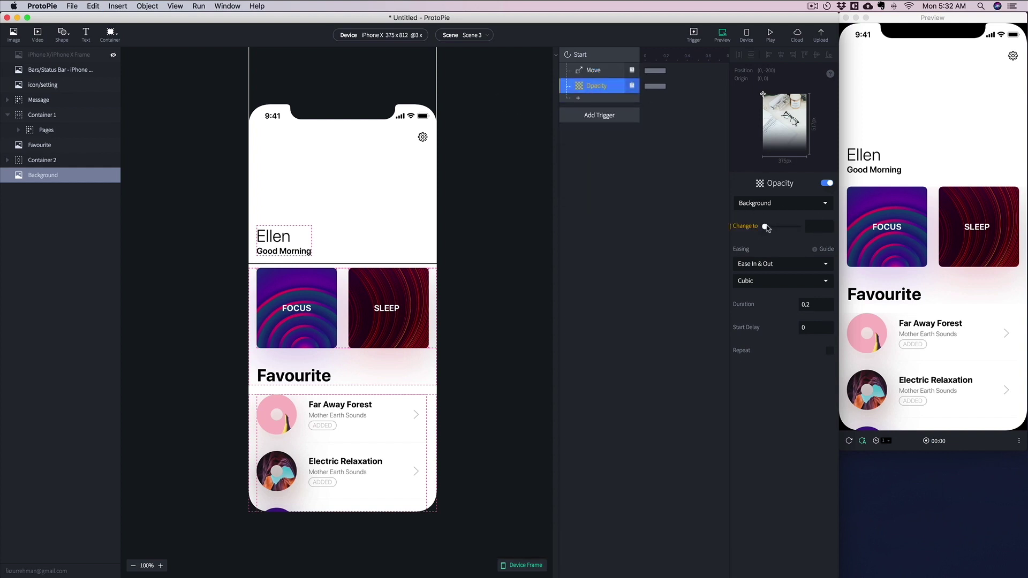
{"action": "left_click_drag", "start_coordinate": [765, 226], "coordinate": [798, 226]}
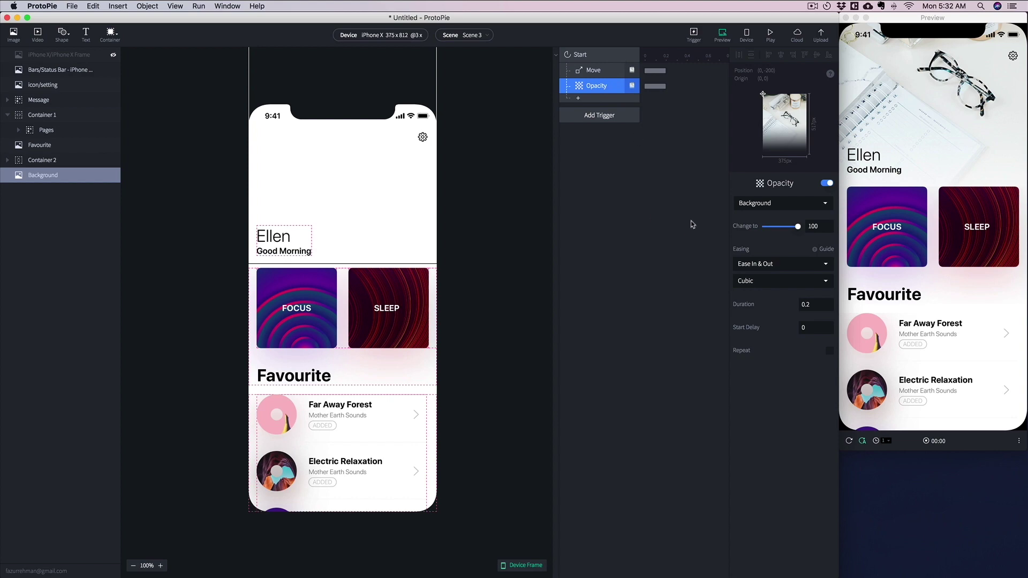
Step: Return to Scene 1 and test signing in through to Scene 3's background animation in the preview
{"action": "left_click", "coordinate": [467, 36]}
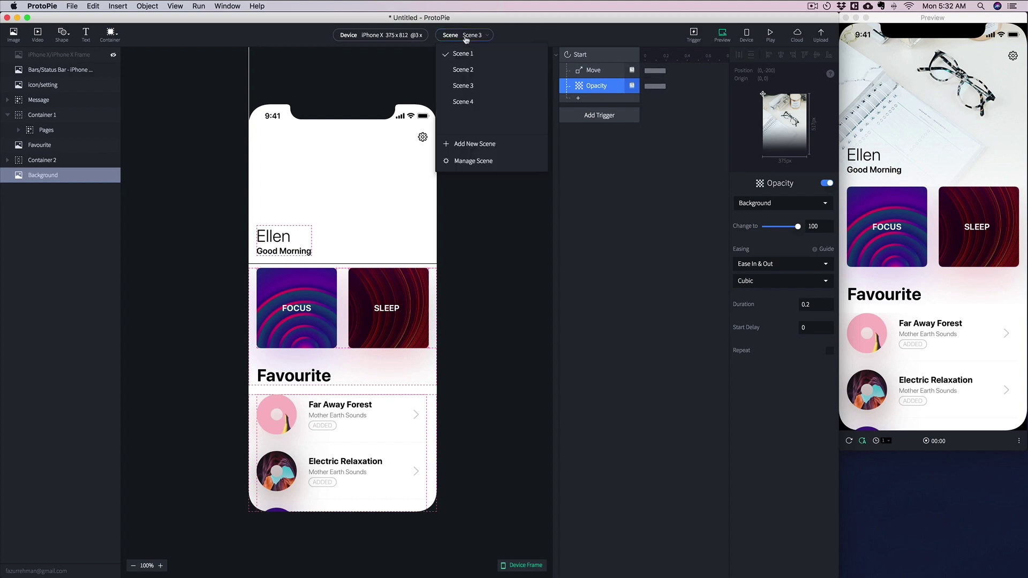
{"action": "left_click", "coordinate": [477, 55]}
{"action": "left_click", "coordinate": [941, 336]}
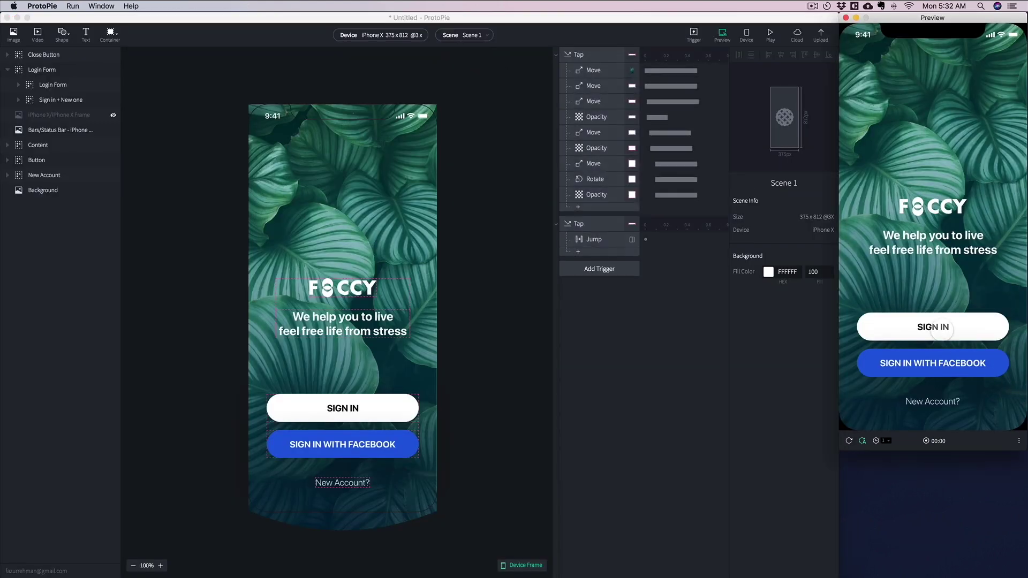
{"action": "left_click", "coordinate": [928, 328]}
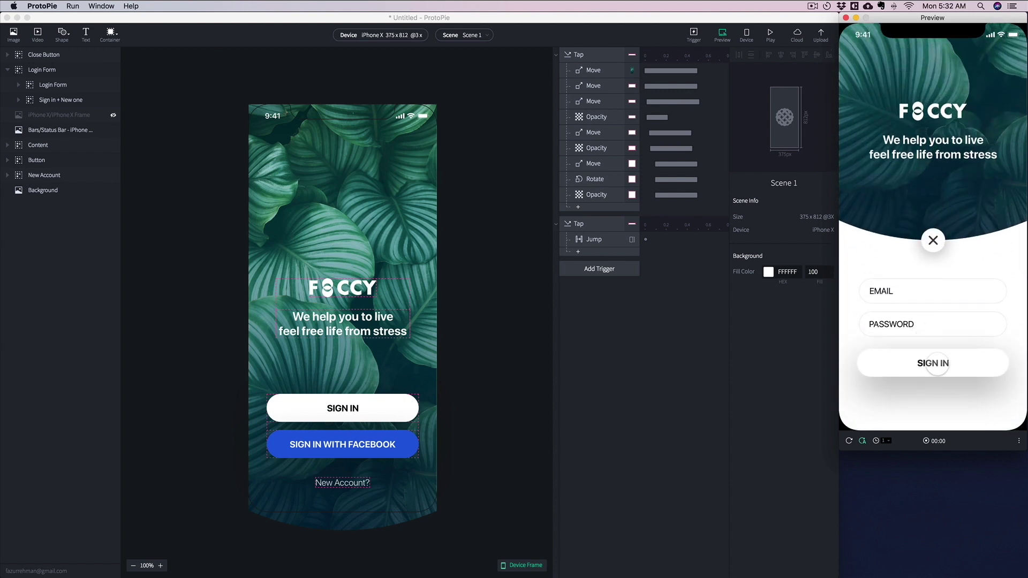
{"action": "left_click", "coordinate": [936, 364]}
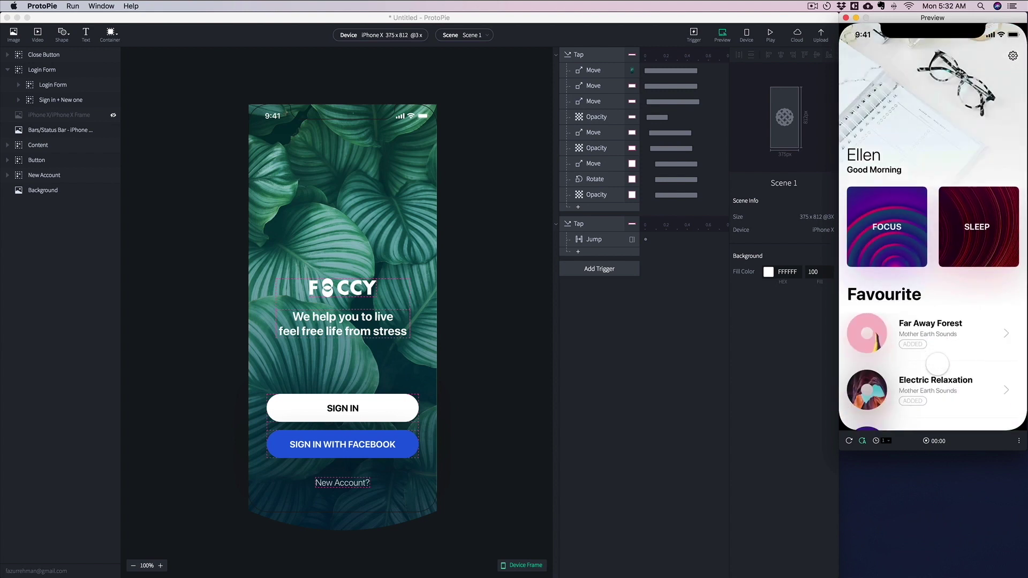
Step: In Scene 3, set the duration of the Background layer's Move and Opacity responses to 0.5
{"action": "left_click", "coordinate": [478, 39]}
{"action": "left_click", "coordinate": [472, 37]}
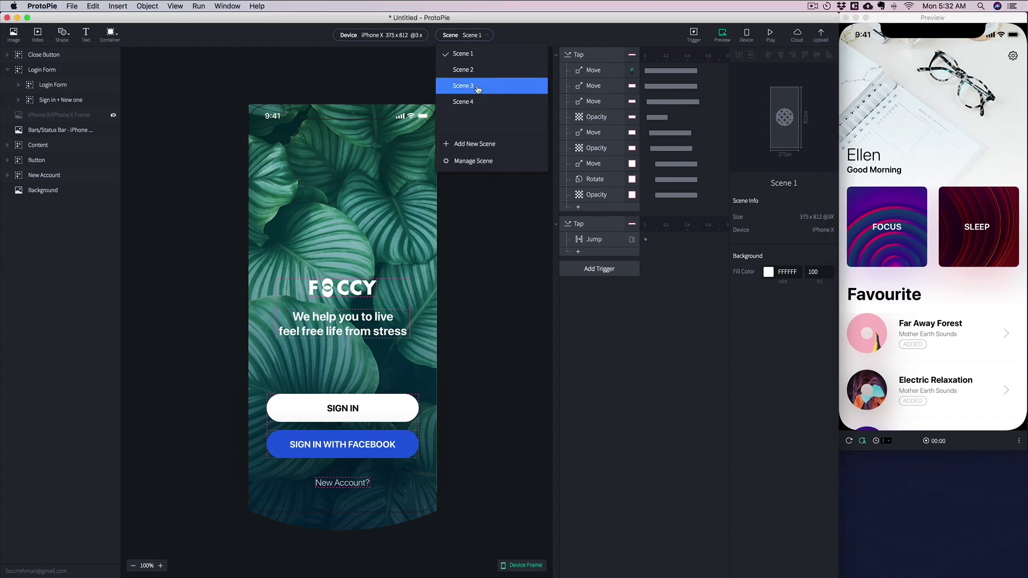
{"action": "left_click", "coordinate": [476, 87]}
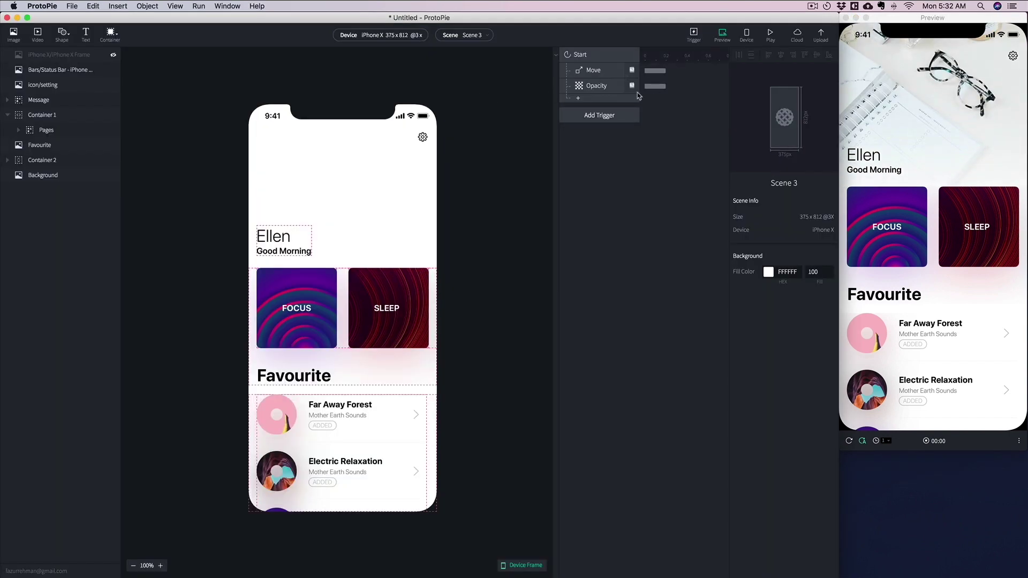
{"action": "left_click", "coordinate": [599, 85]}
{"action": "left_click", "coordinate": [596, 70], "text": "shift"}
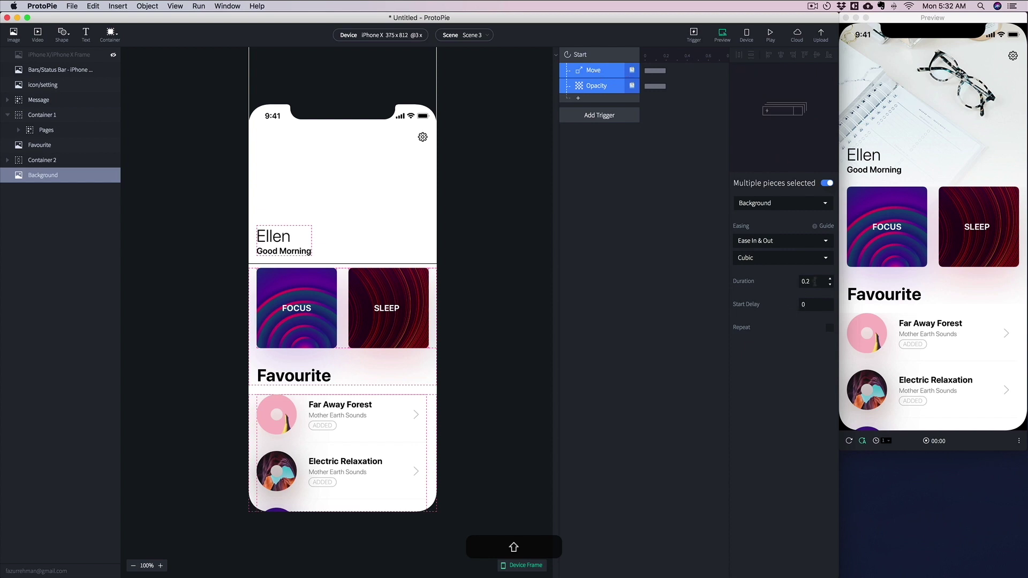
{"action": "left_click", "coordinate": [814, 281]}
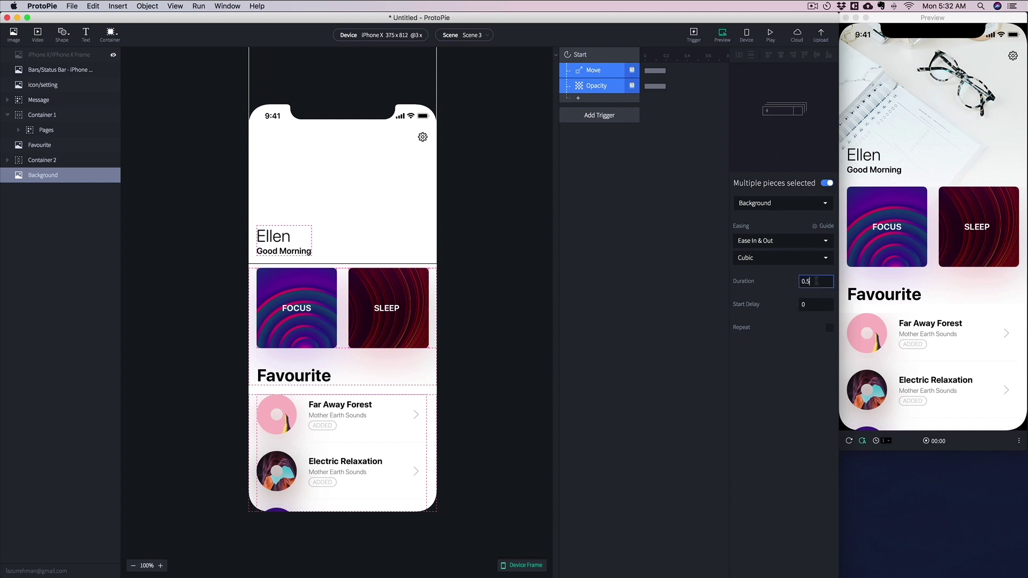
{"action": "type", "text": "0.5"}
{"action": "key", "text": "Return"}
Step: Set the Background layer's Move and Opacity responses to Sine easing with a start delay of 0.1
{"action": "left_click", "coordinate": [794, 259]}
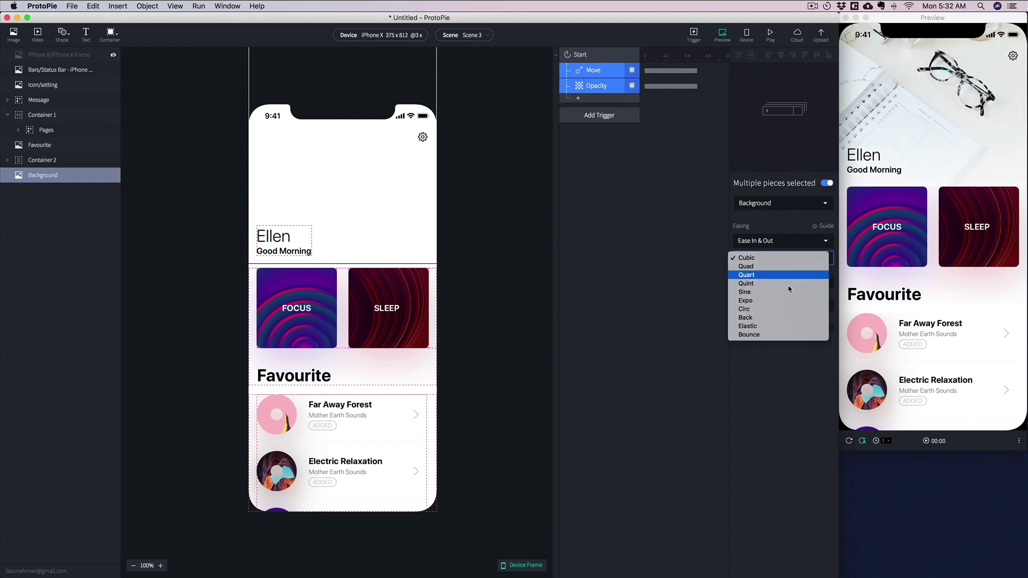
{"action": "left_click", "coordinate": [788, 292]}
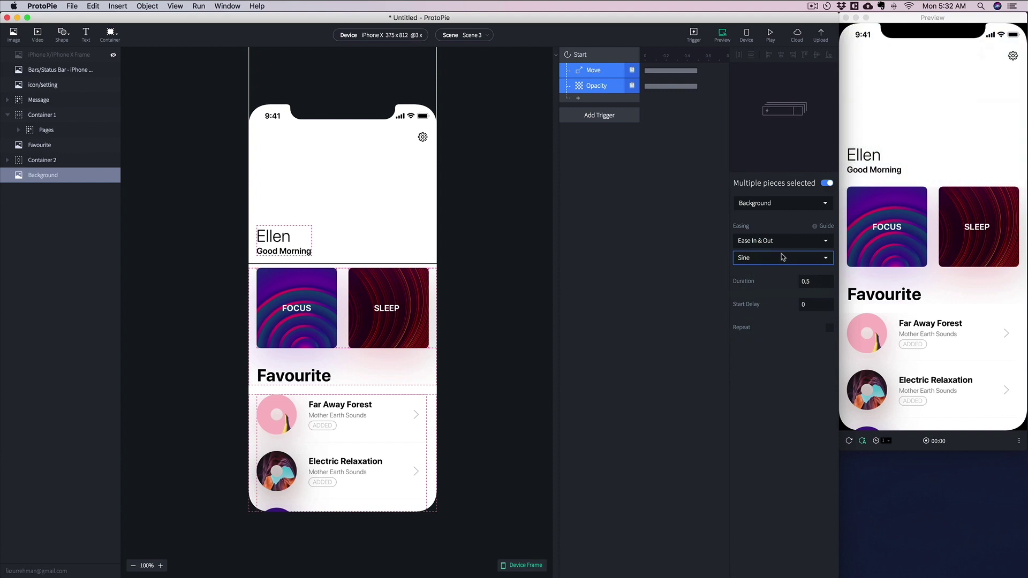
{"action": "left_click", "coordinate": [806, 304]}
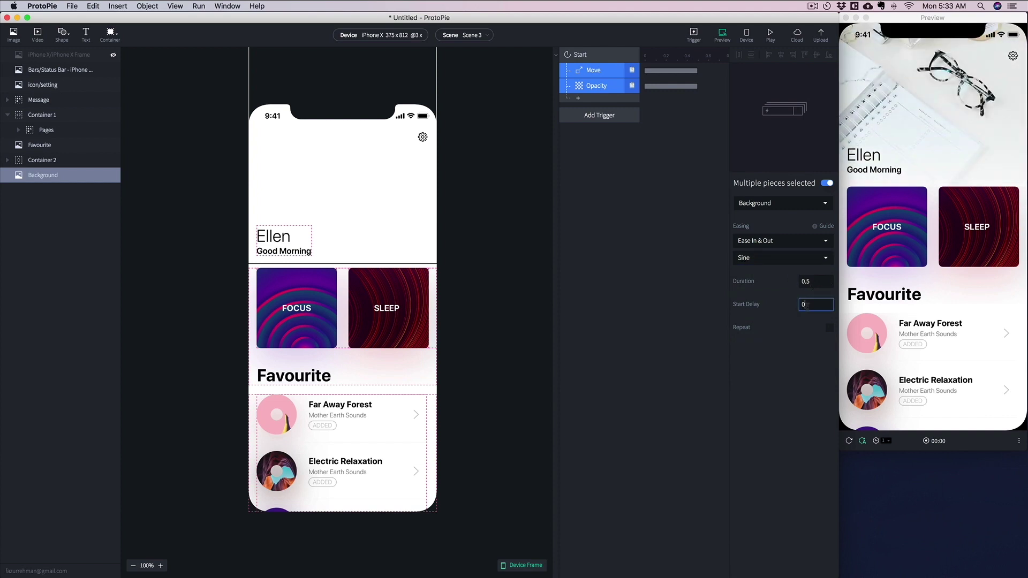
{"action": "key", "text": "Return"}
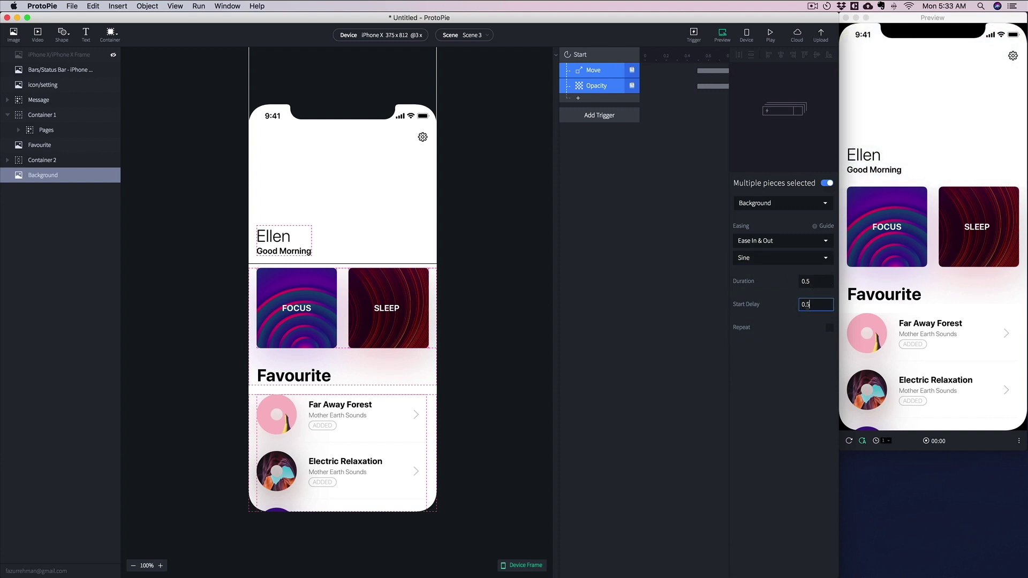
{"action": "type", "text": "1"}
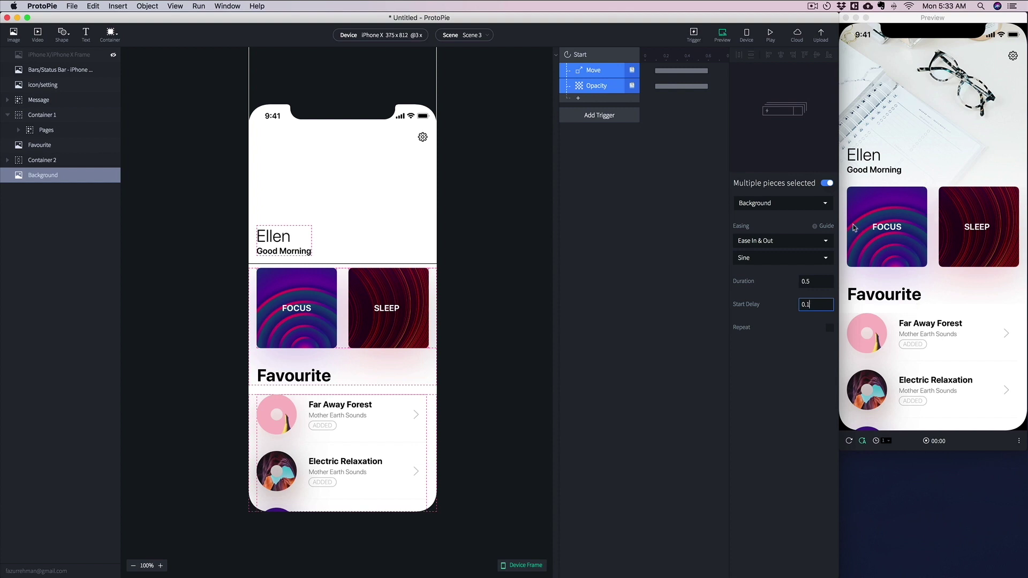
Step: Add Move and Opacity responses for Container 1 to the Start trigger, with the move's X set to 200
{"action": "left_click", "coordinate": [579, 101]}
{"action": "left_click", "coordinate": [248, 105]}
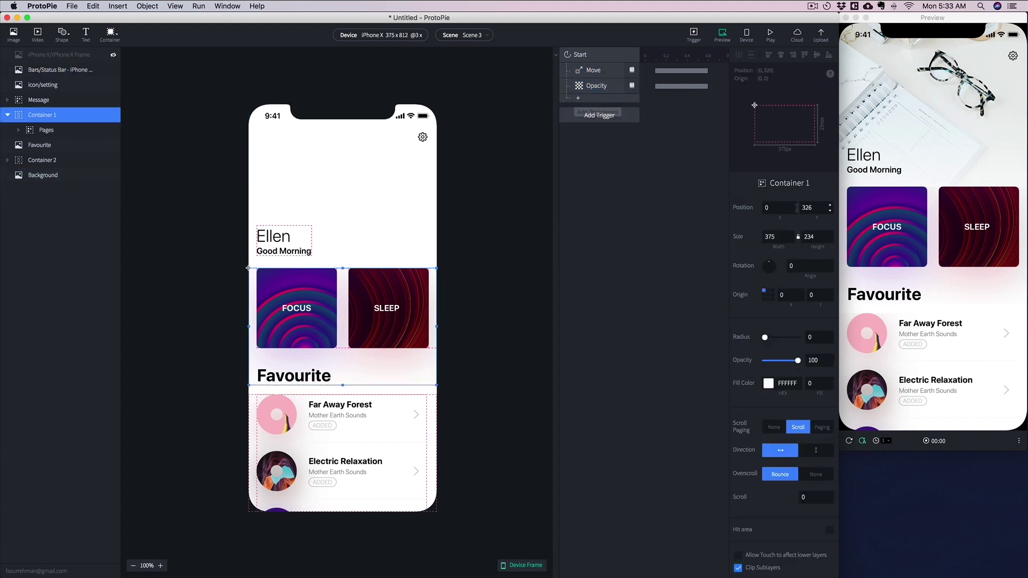
{"action": "left_click", "coordinate": [779, 226]}
{"action": "type", "text": "200"}
{"action": "left_click", "coordinate": [578, 113]}
{"action": "left_click", "coordinate": [588, 181]}
{"action": "left_click", "coordinate": [339, 328]}
{"action": "scroll", "coordinate": [339, 328], "scroll_direction": "right", "scroll_amount": 1}
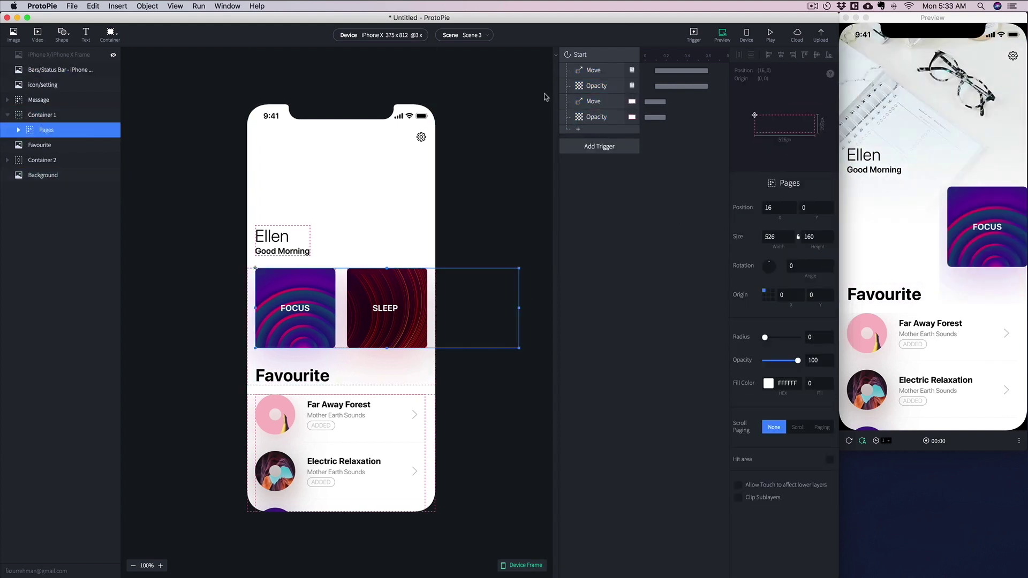
Step: Reduce the opacity of the Container 1 layer itself to 0
{"action": "left_click", "coordinate": [594, 102]}
{"action": "left_click", "coordinate": [596, 116]}
{"action": "left_click", "coordinate": [595, 101]}
{"action": "left_click", "coordinate": [596, 116]}
{"action": "left_click", "coordinate": [46, 130]}
{"action": "left_click", "coordinate": [41, 115]}
{"action": "left_click_drag", "start_coordinate": [798, 360], "coordinate": [657, 367]}
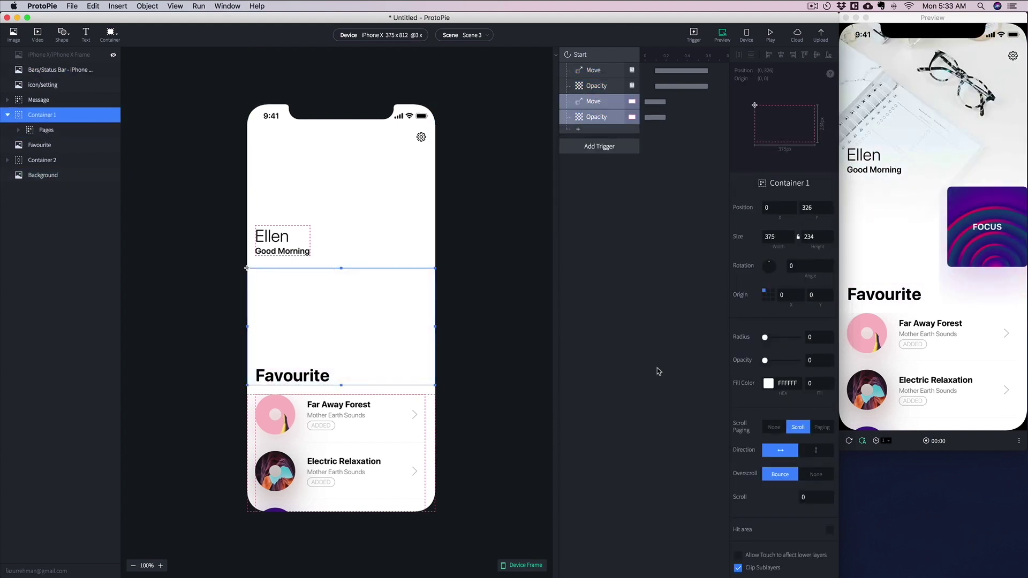
Step: Give Container 1's Move and Opacity responses a 0.5 duration and 0.1 start delay, and edit the move's X value
{"action": "left_click", "coordinate": [593, 70]}
{"action": "left_click", "coordinate": [593, 101]}
{"action": "left_click", "coordinate": [596, 117], "text": "shift"}
{"action": "key", "text": "super+v"}
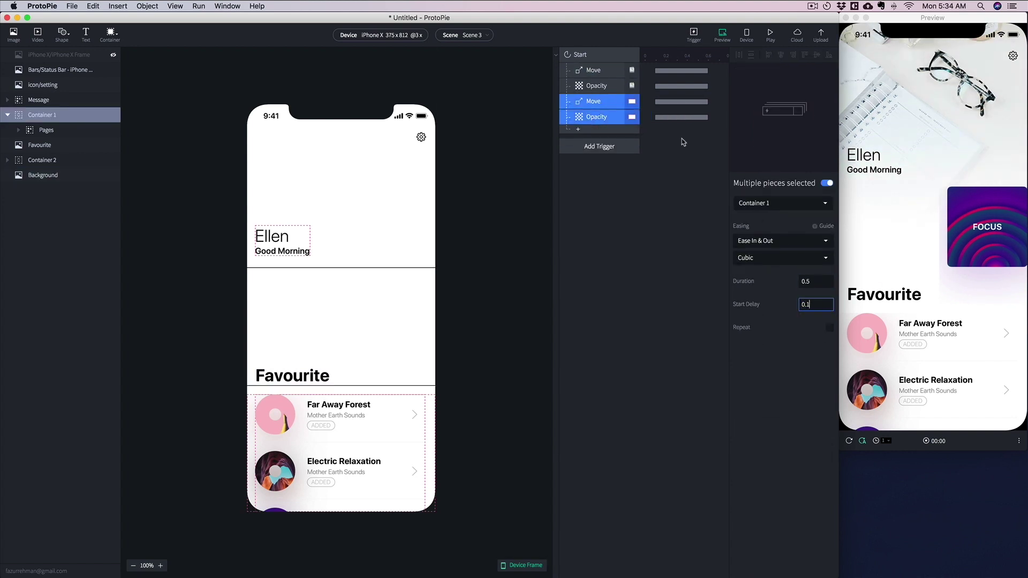
{"action": "left_click", "coordinate": [593, 101]}
{"action": "left_click", "coordinate": [779, 226]}
{"action": "key", "text": "super+a"}
Step: Group Container 2 with the Favourite title and set the group's Y position to 519+200
{"action": "left_click", "coordinate": [42, 160]}
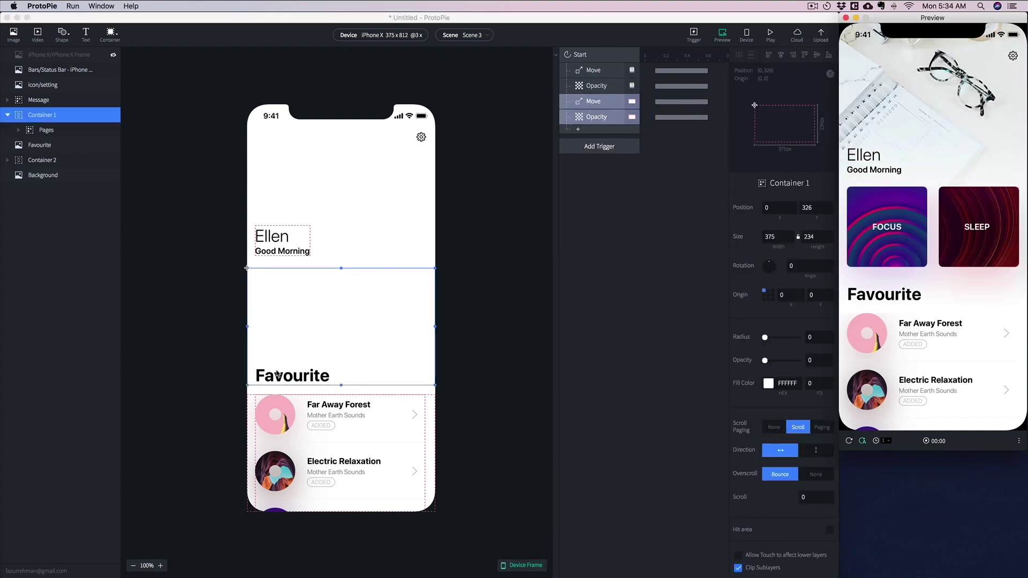
{"action": "left_click", "coordinate": [45, 147], "text": "shift"}
{"action": "key", "text": "super+g"}
{"action": "left_click_drag", "start_coordinate": [813, 207], "coordinate": [761, 208]}
{"action": "type", "text": "519+200"}
Step: Add a Move response to the Start trigger that moves Container 3 to Y 519
{"action": "left_click", "coordinate": [577, 130]}
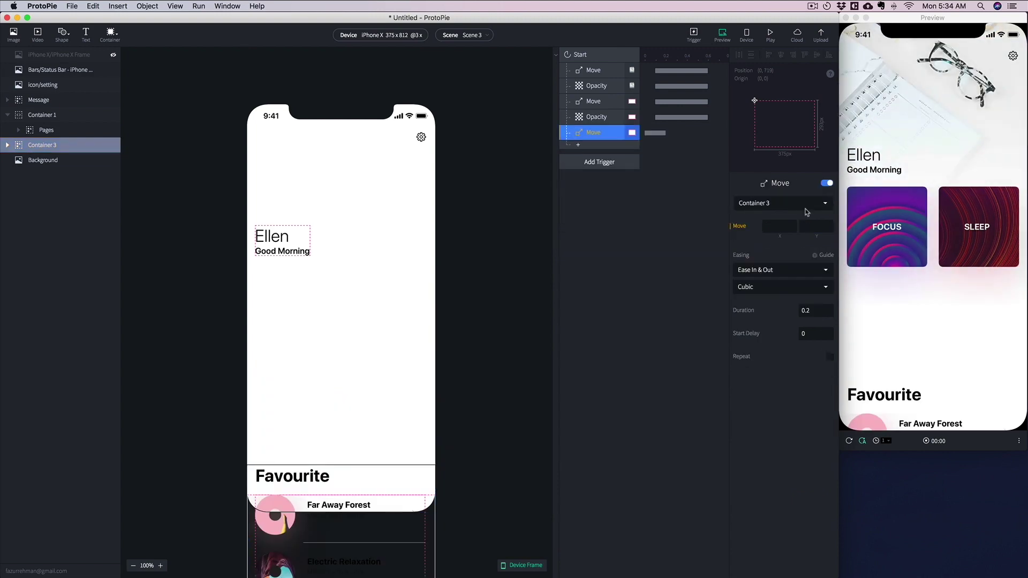
{"action": "left_click", "coordinate": [815, 226]}
{"action": "type", "text": "519"}
Step: Add an Opacity response to 100 for Container 3, and set the layer's own opacity to 0
{"action": "left_click", "coordinate": [578, 145]}
{"action": "left_click", "coordinate": [41, 145]}
{"action": "left_click", "coordinate": [792, 266]}
{"action": "type", "text": "0"}
Step: Set Container 3's Move and Opacity responses to a start delay of 0.1 and a duration of 0.5
{"action": "left_click_drag", "start_coordinate": [655, 133], "coordinate": [665, 133]}
{"action": "left_click_drag", "start_coordinate": [655, 148], "coordinate": [666, 148]}
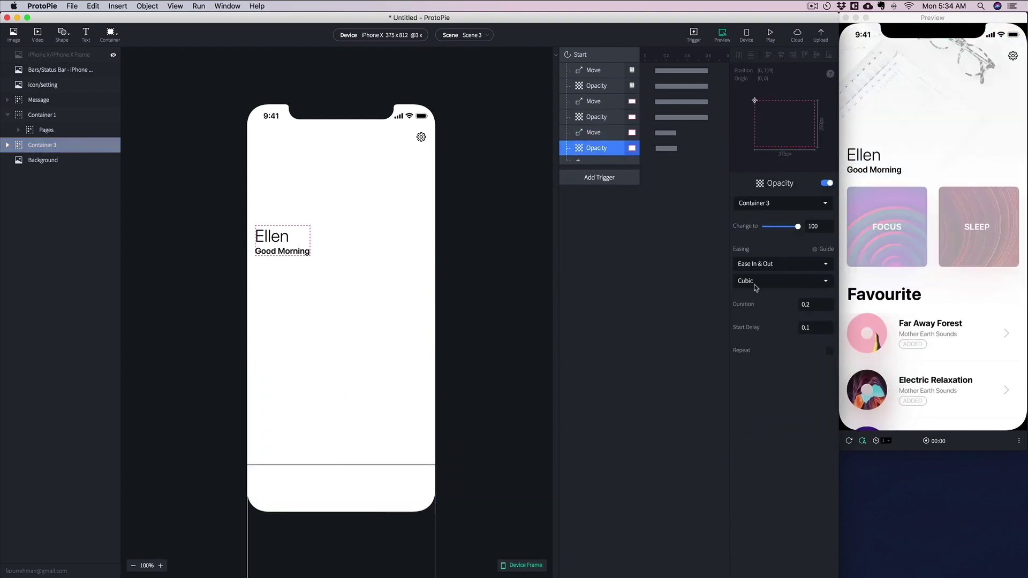
{"action": "left_click", "coordinate": [814, 304]}
{"action": "type", "text": "0.5"}
{"action": "left_click", "coordinate": [593, 132]}
{"action": "left_click", "coordinate": [815, 310]}
{"action": "type", "text": "0.5"}
Step: Copy the Message group's Y position, and set that position to 100
{"action": "left_click", "coordinate": [38, 100]}
{"action": "left_click", "coordinate": [813, 207]}
{"action": "key", "text": "super+c"}
{"action": "type", "text": "100"}
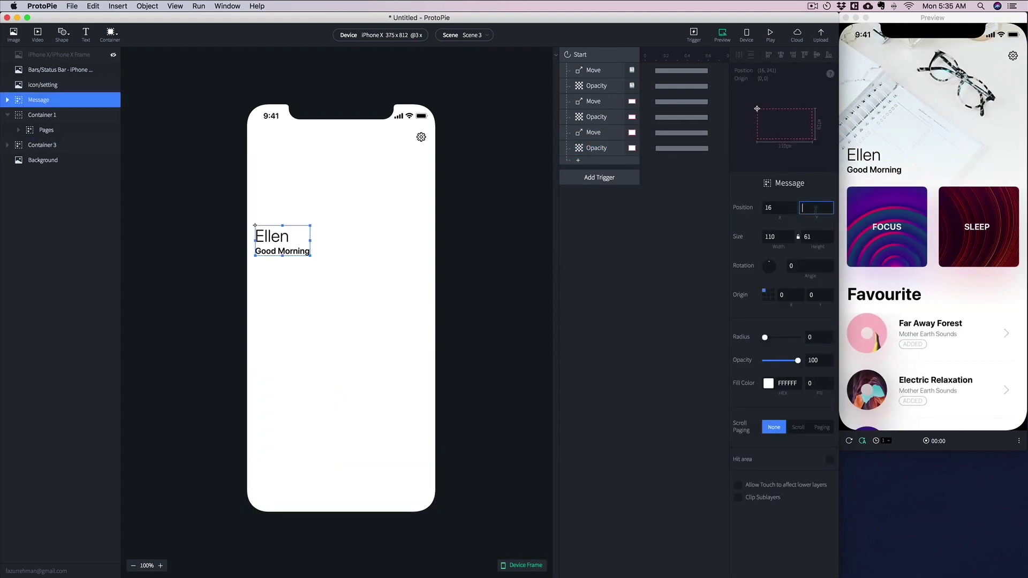
Step: Add a Move response to the Start trigger that moves the Message group to the copied Y value, 241
{"action": "left_click", "coordinate": [578, 160]}
{"action": "left_click", "coordinate": [592, 179]}
{"action": "left_click", "coordinate": [814, 226]}
{"action": "key", "text": "super+v"}
Step: Add an Opacity response for the Message group and set the layer's own opacity to 0
{"action": "left_click", "coordinate": [578, 176]}
{"action": "left_click", "coordinate": [593, 230]}
{"action": "left_click", "coordinate": [38, 101]}
{"action": "left_click", "coordinate": [793, 266]}
{"action": "type", "text": "0"}
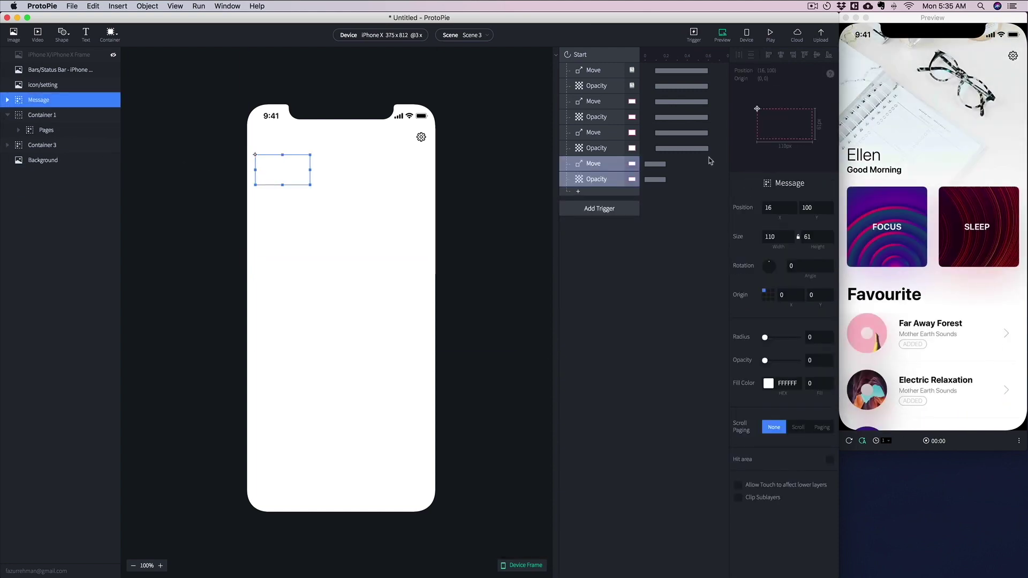
Step: Set the Message group's Y position to 180 and retime its Move and Opacity responses to about 0.2 start delay and 0.4 duration
{"action": "left_click_drag", "start_coordinate": [655, 163], "coordinate": [701, 181]}
{"action": "left_click_drag", "start_coordinate": [697, 165], "coordinate": [694, 165]}
{"action": "type", "text": "30"}
{"action": "key", "text": "Return"}
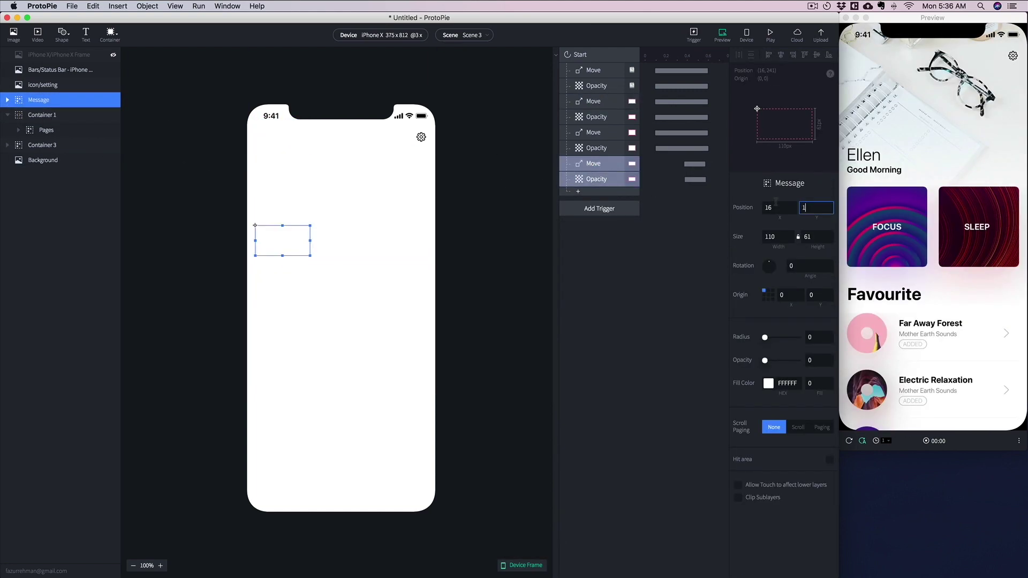
{"action": "left_click", "coordinate": [706, 174]}
{"action": "left_click_drag", "start_coordinate": [704, 164], "coordinate": [684, 164]}
{"action": "left_click_drag", "start_coordinate": [702, 179], "coordinate": [684, 180]}
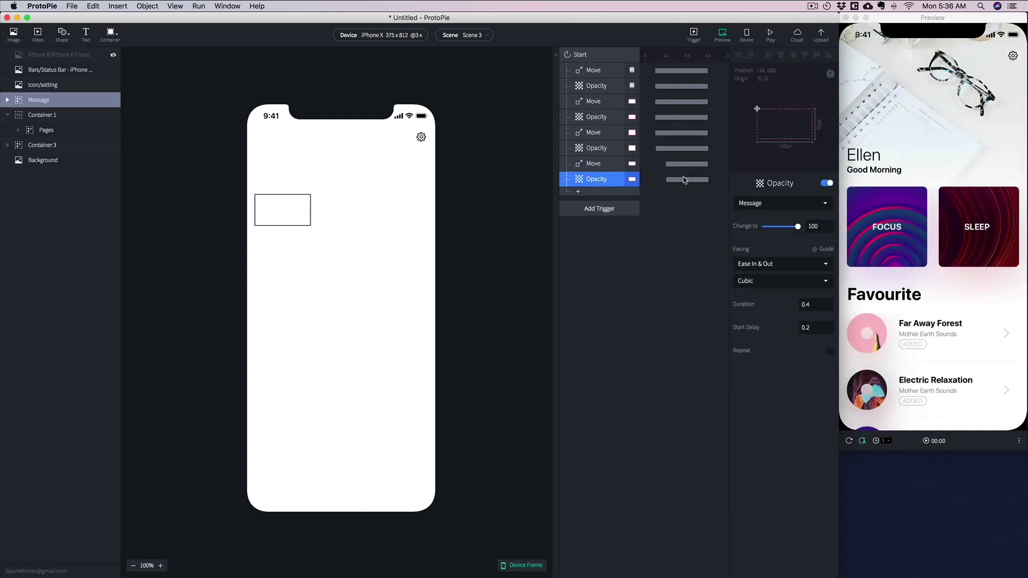
Step: Set the easing of all the Start trigger's responses to Ease In with Sine
{"action": "left_click", "coordinate": [594, 70], "text": "shift"}
{"action": "left_click", "coordinate": [755, 240]}
{"action": "left_click", "coordinate": [752, 274]}
{"action": "left_click", "coordinate": [685, 257]}
{"action": "left_click", "coordinate": [39, 100]}
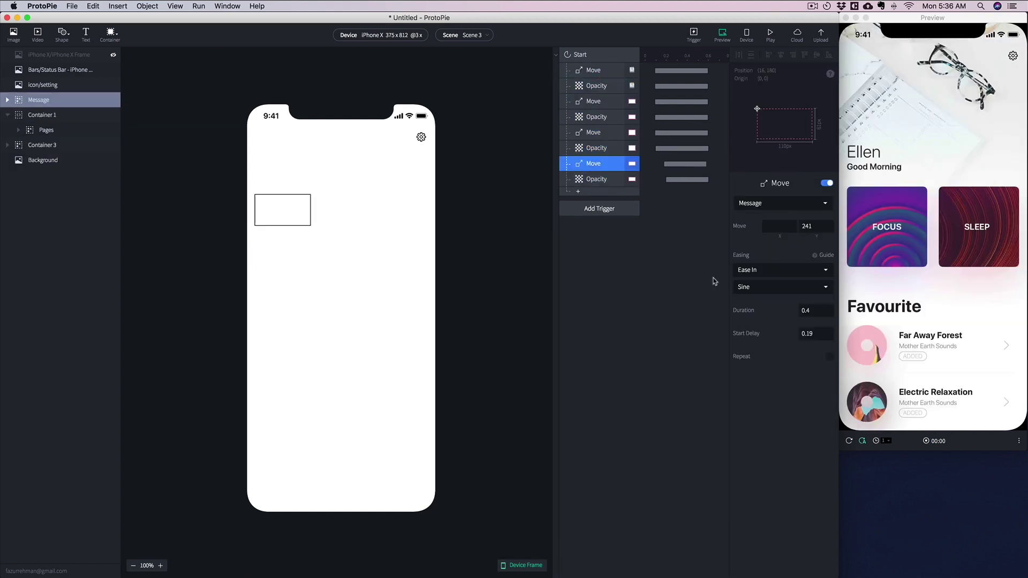
Step: Set the X position of the Container 1 layer to 200
{"action": "left_click", "coordinate": [42, 115]}
{"action": "left_click", "coordinate": [594, 117]}
{"action": "left_click", "coordinate": [8, 115]}
{"action": "left_click", "coordinate": [8, 115]}
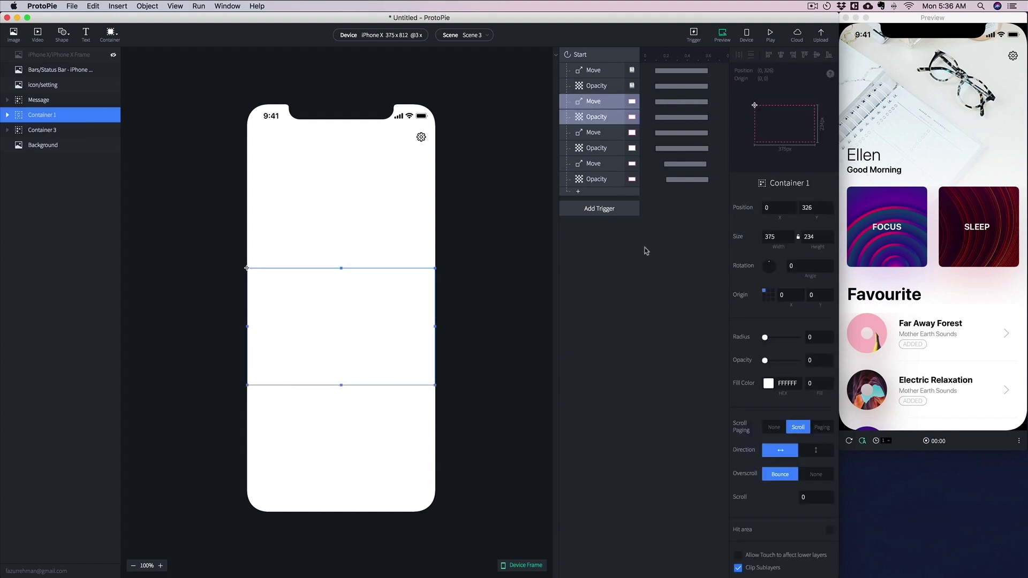
{"action": "left_click", "coordinate": [776, 207]}
{"action": "type", "text": "200"}
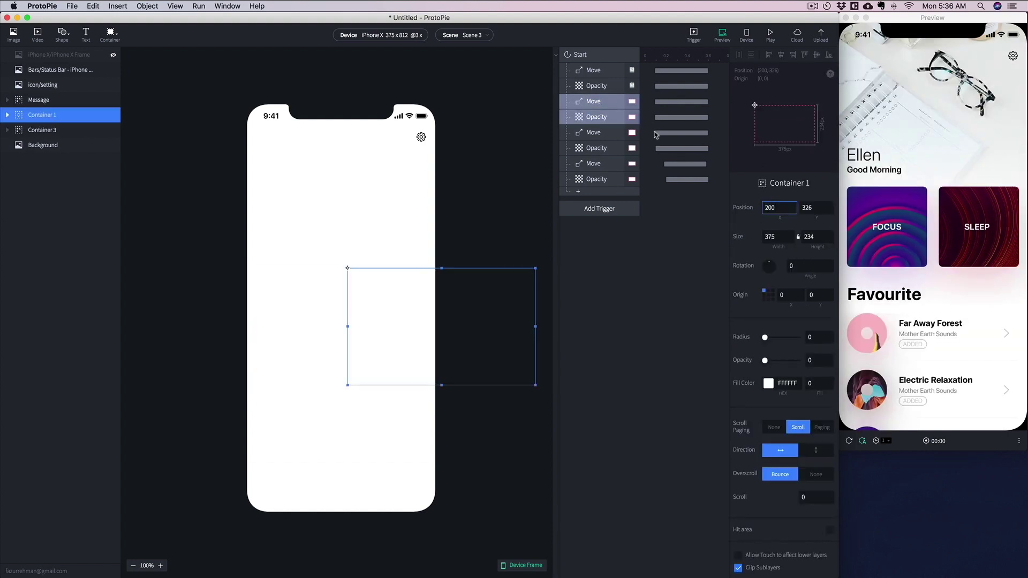
{"action": "left_click", "coordinate": [677, 164]}
{"action": "left_click", "coordinate": [808, 207]}
Step: Return to Scene 1 and test signing in through to Scene 3's full entrance animation in the preview
{"action": "left_click", "coordinate": [464, 35]}
{"action": "left_click", "coordinate": [470, 54]}
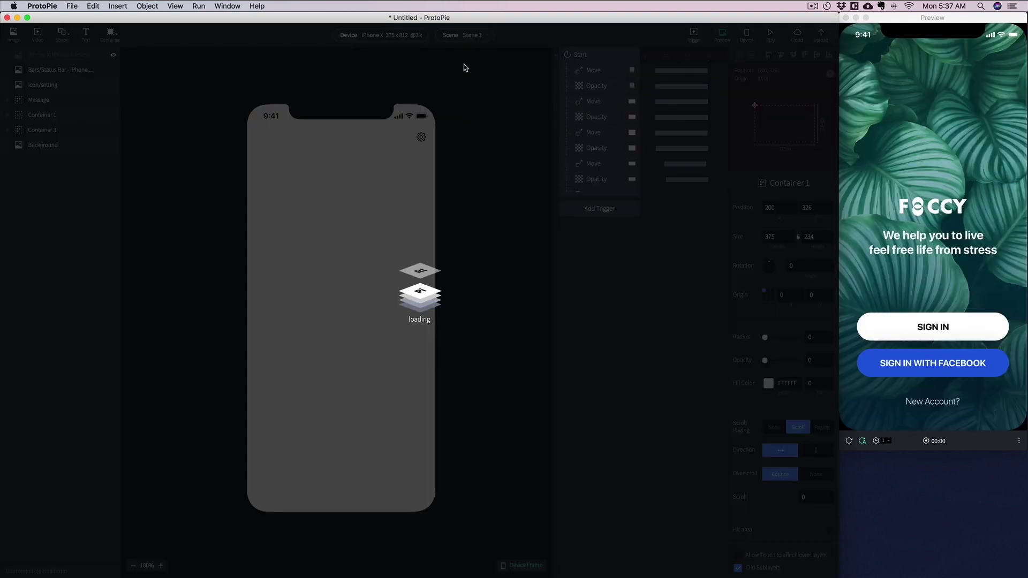
{"action": "left_click", "coordinate": [936, 319]}
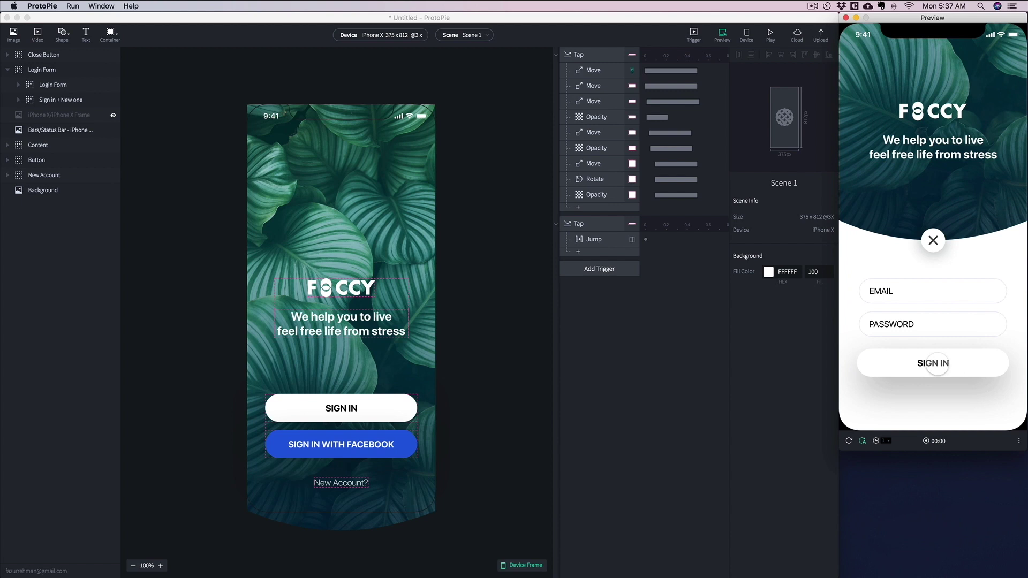
{"action": "left_click", "coordinate": [936, 364]}
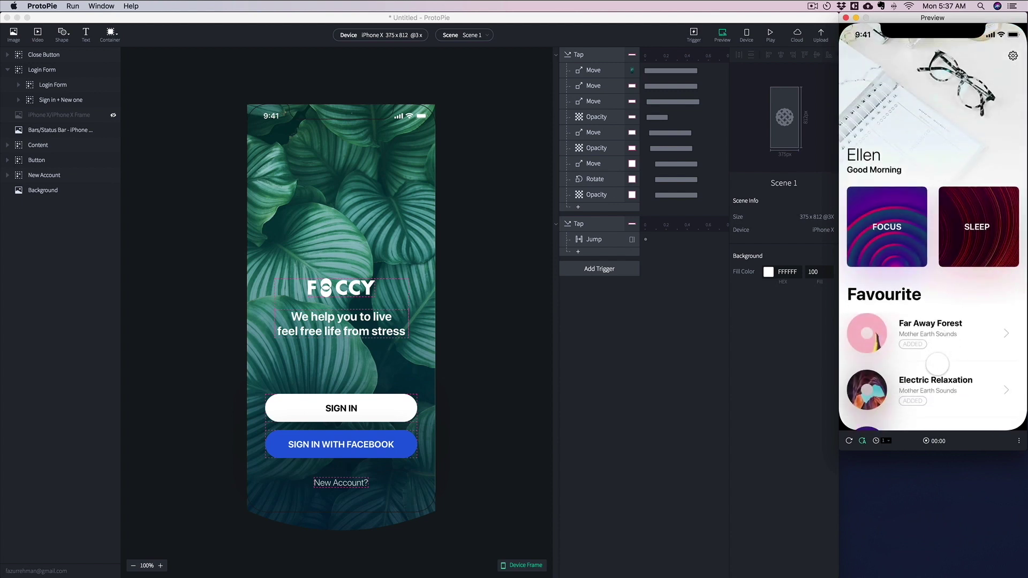
{"action": "left_click_drag", "start_coordinate": [936, 364], "coordinate": [936, 315]}
Step: Go back to Scene 3 and select the Focus card inside Container 1's Pages group
{"action": "left_click", "coordinate": [464, 35]}
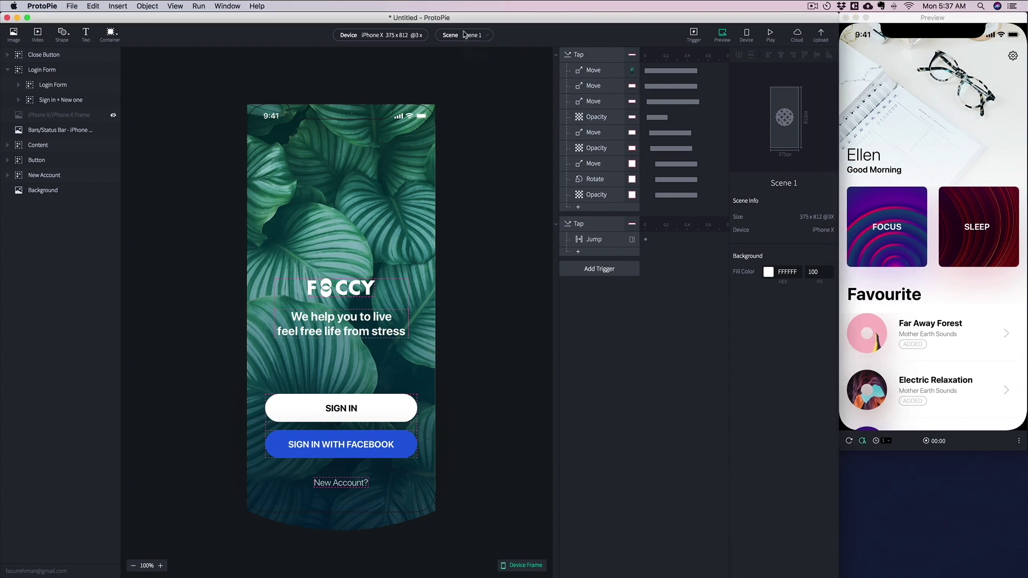
{"action": "left_click", "coordinate": [465, 35]}
{"action": "left_click", "coordinate": [475, 101]}
{"action": "left_click", "coordinate": [457, 284]}
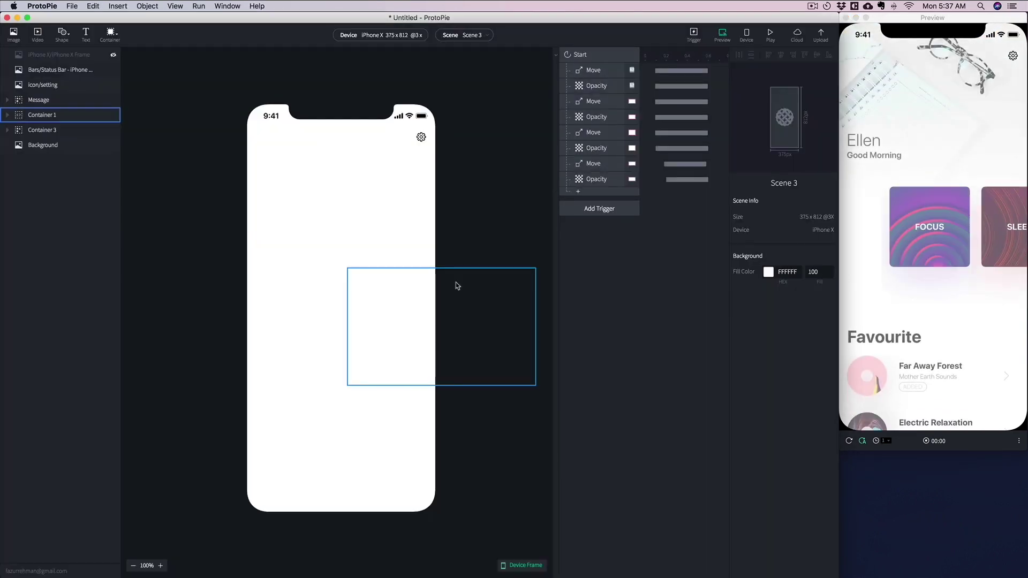
{"action": "left_click", "coordinate": [7, 115]}
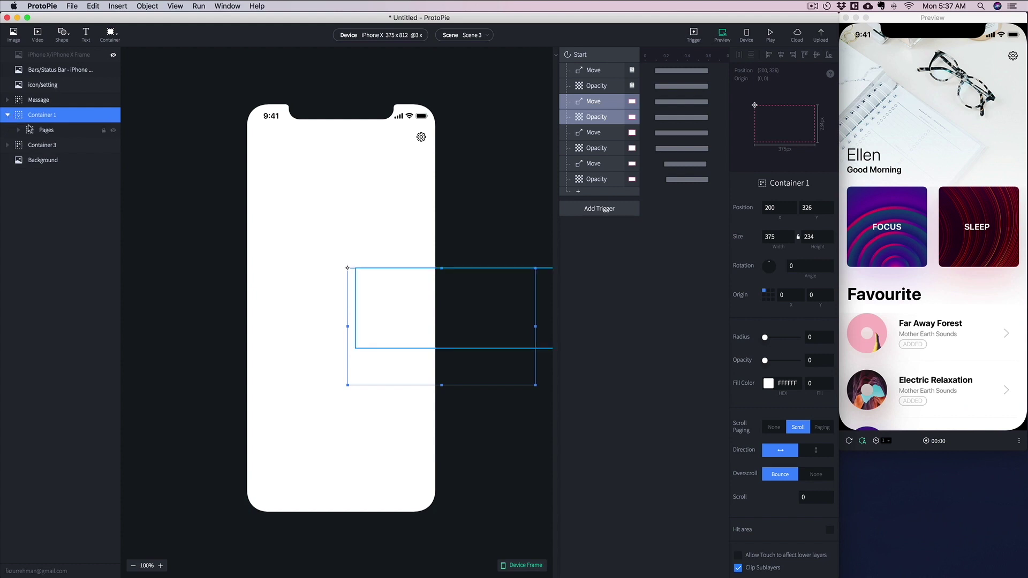
{"action": "left_click", "coordinate": [22, 131]}
{"action": "left_click", "coordinate": [69, 148]}
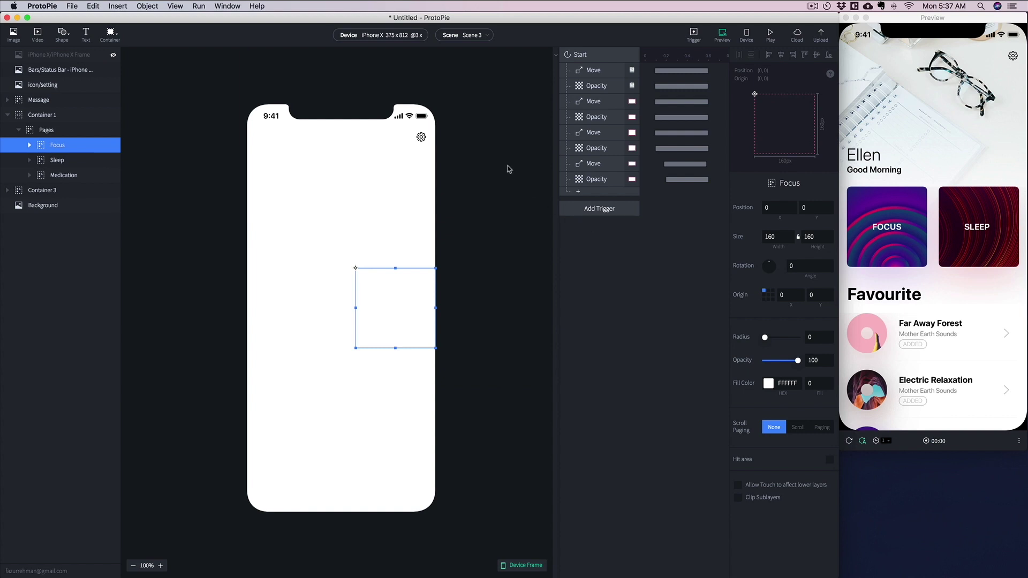
Step: Add a Tap trigger to the Focus card with a Jump response to Scene 4
{"action": "left_click", "coordinate": [589, 212]}
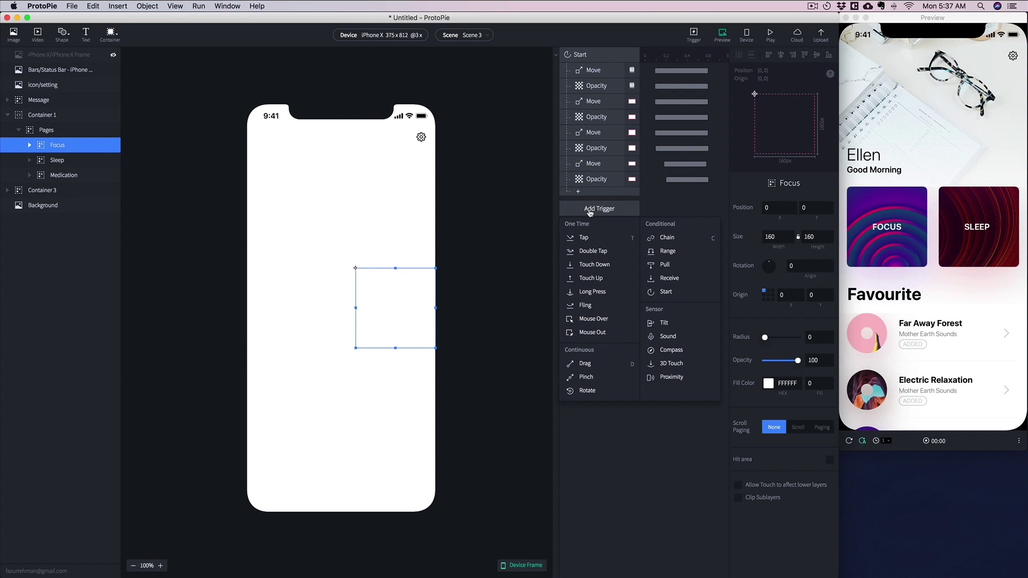
{"action": "left_click", "coordinate": [585, 238]}
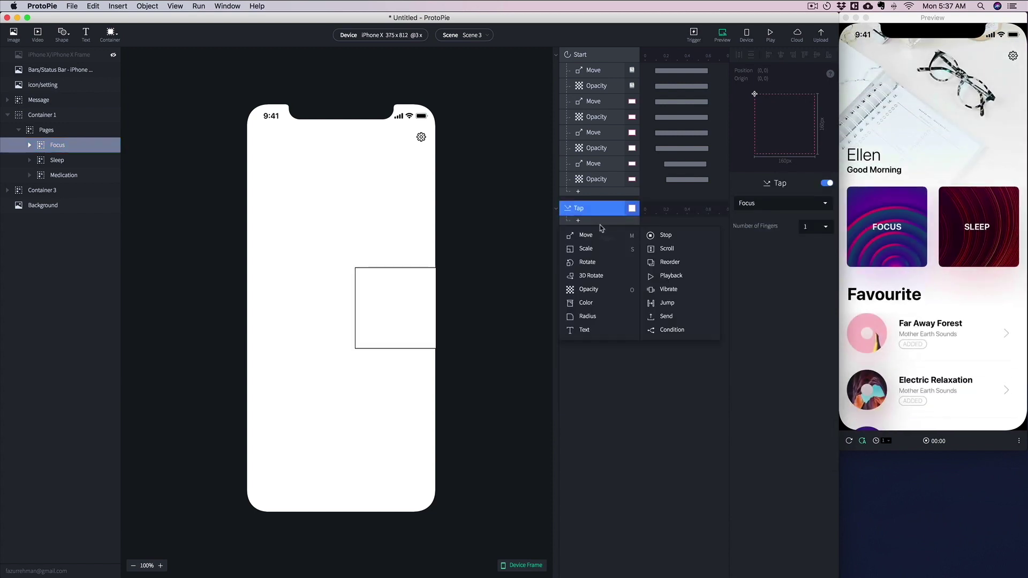
{"action": "left_click", "coordinate": [679, 303]}
{"action": "left_click", "coordinate": [784, 210]}
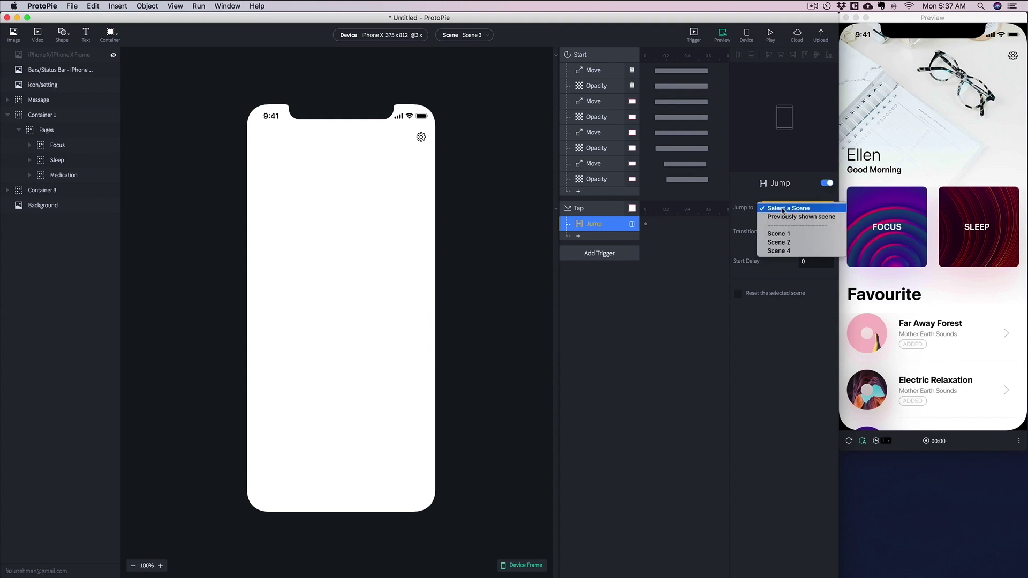
{"action": "left_click", "coordinate": [786, 251]}
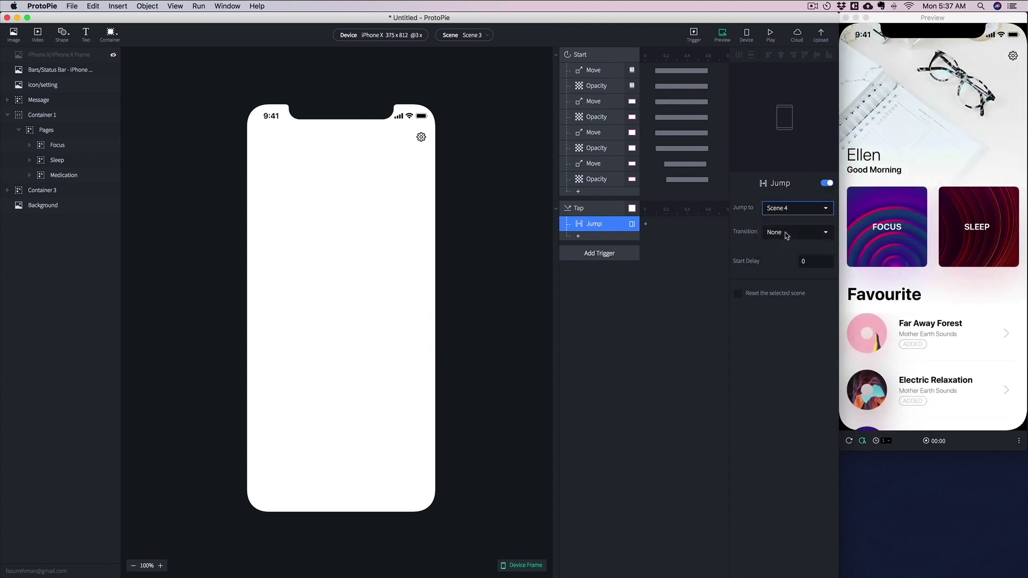
Step: Set the jump's transition to Slide In from Bottom to Top and test the Focus card in the preview
{"action": "left_click", "coordinate": [786, 234]}
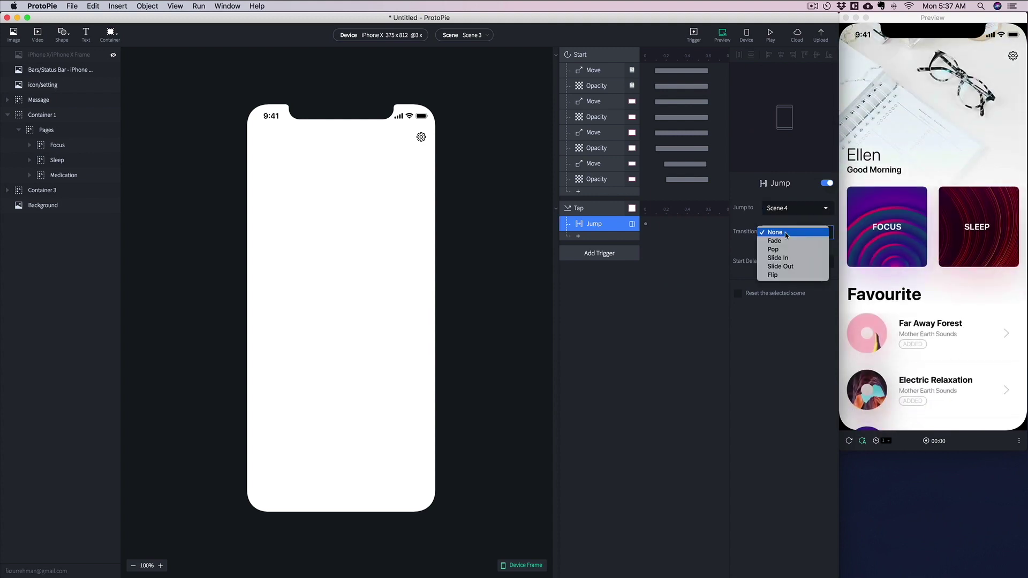
{"action": "left_click", "coordinate": [787, 259]}
{"action": "left_click", "coordinate": [782, 252]}
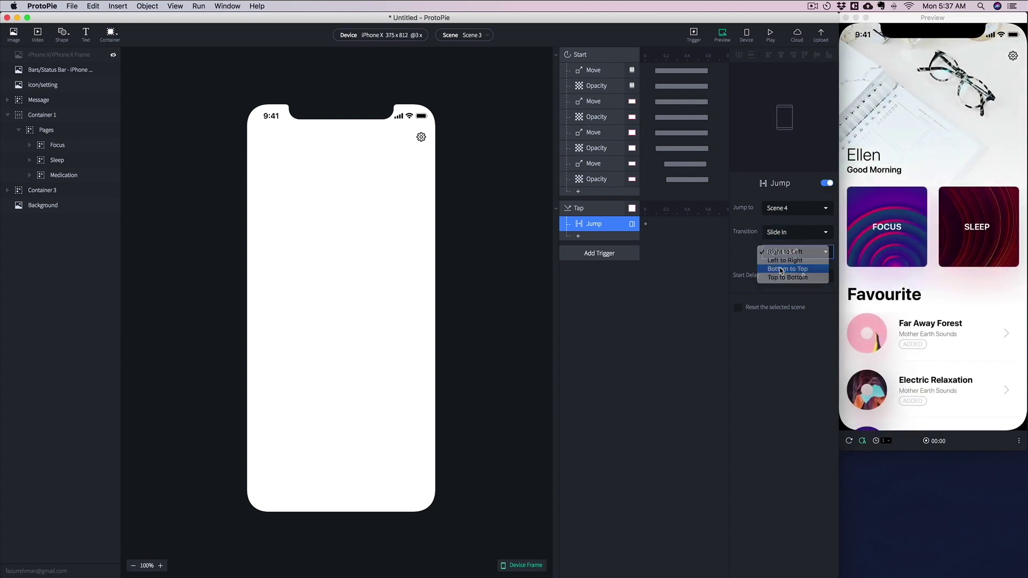
{"action": "left_click", "coordinate": [780, 269]}
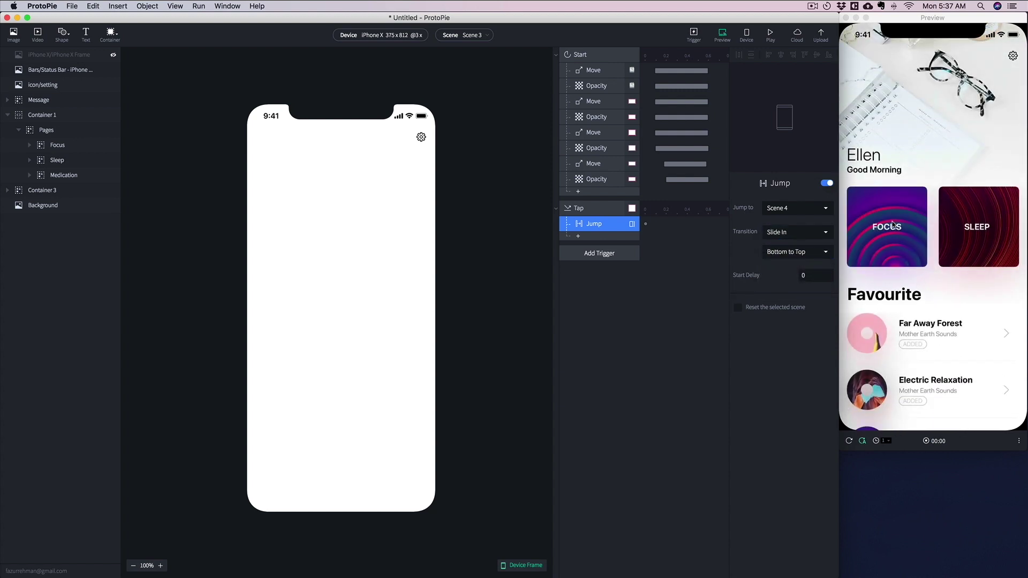
{"action": "left_click", "coordinate": [892, 225]}
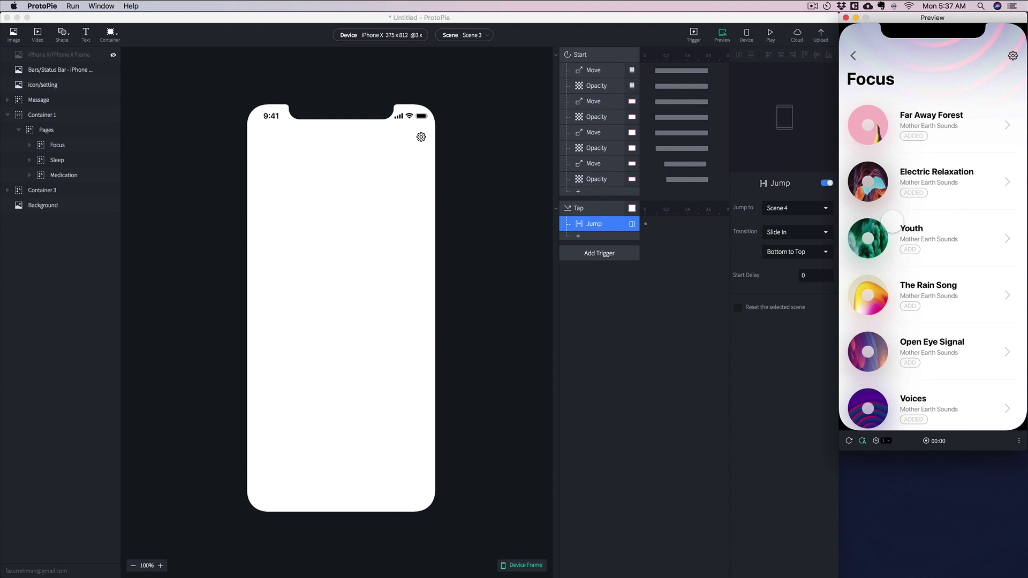
Step: Switch to Scene 4 and delete the iPhone X Frame layer
{"action": "left_click", "coordinate": [497, 35]}
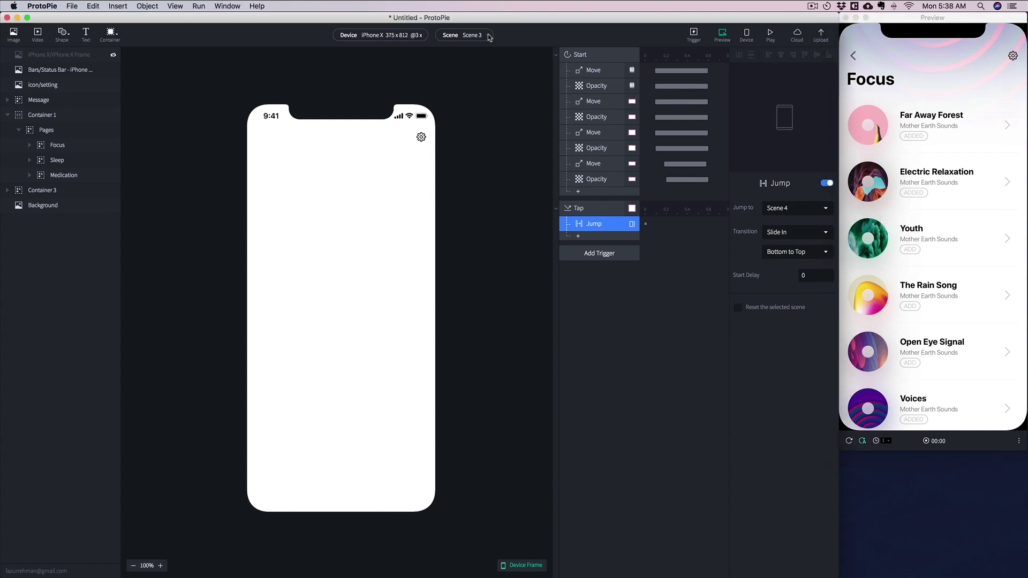
{"action": "left_click", "coordinate": [483, 36]}
{"action": "left_click", "coordinate": [471, 101]}
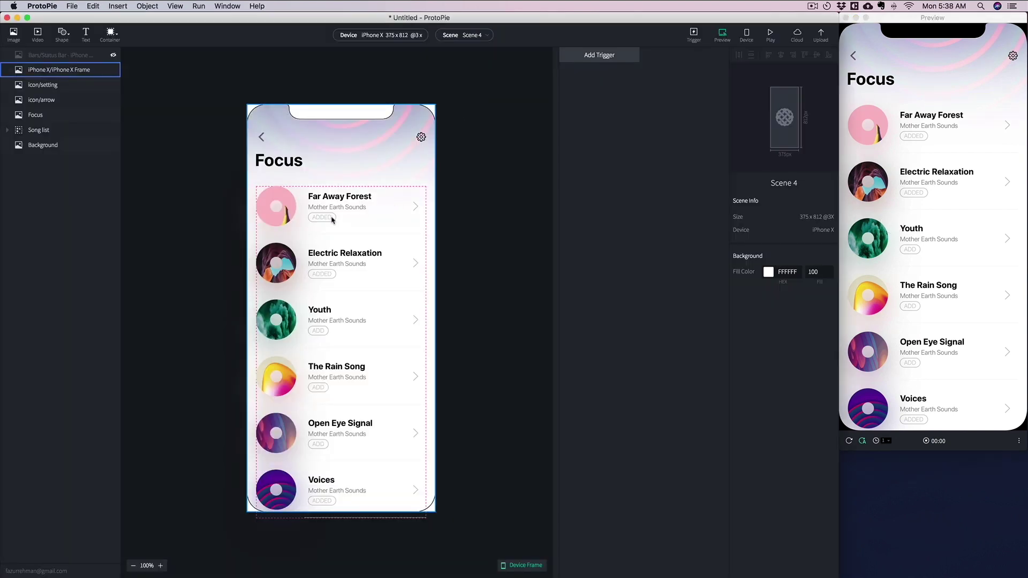
{"action": "left_click", "coordinate": [293, 216]}
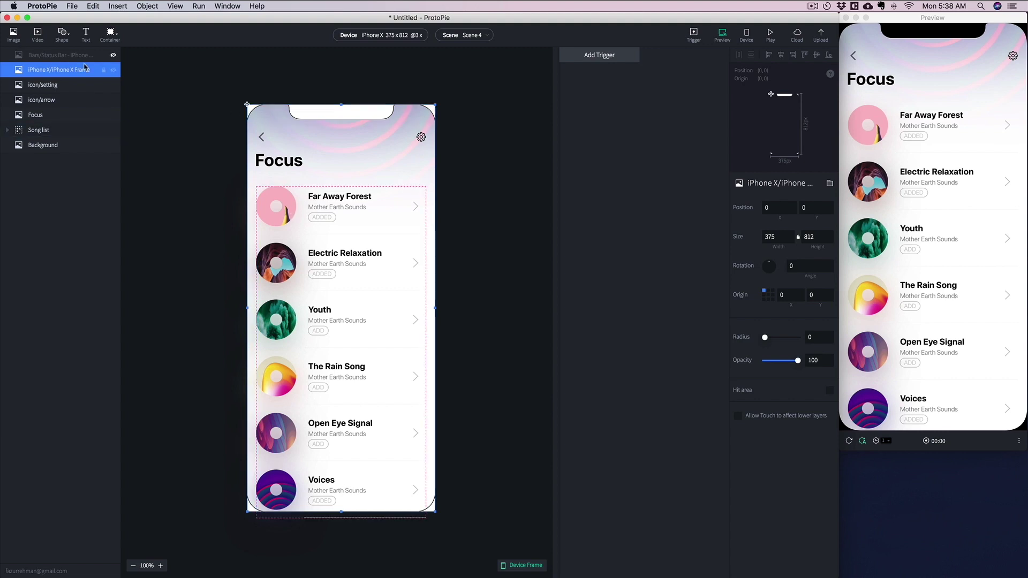
{"action": "key", "text": "Delete"}
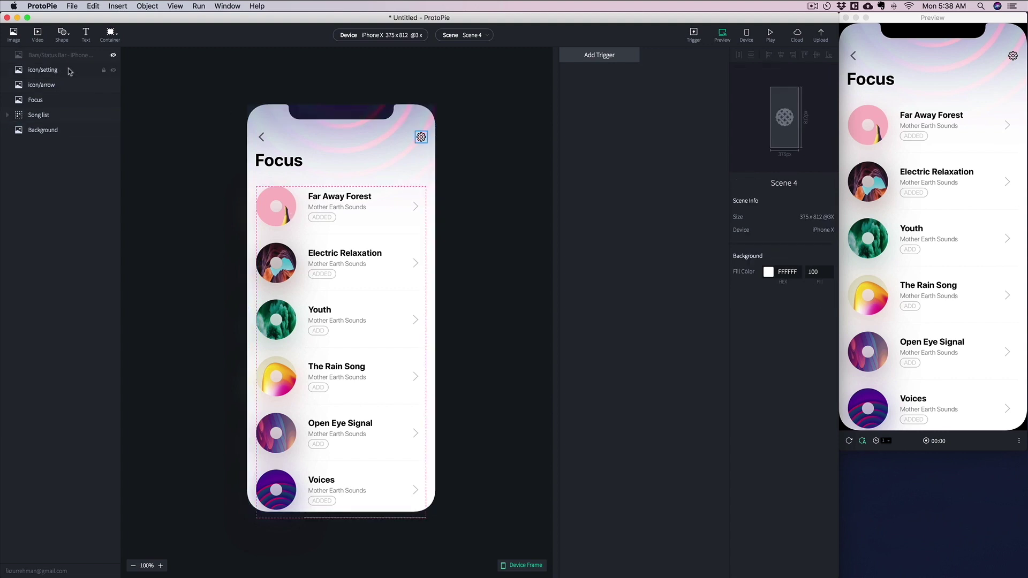
{"action": "key", "text": "ctrl+z"}
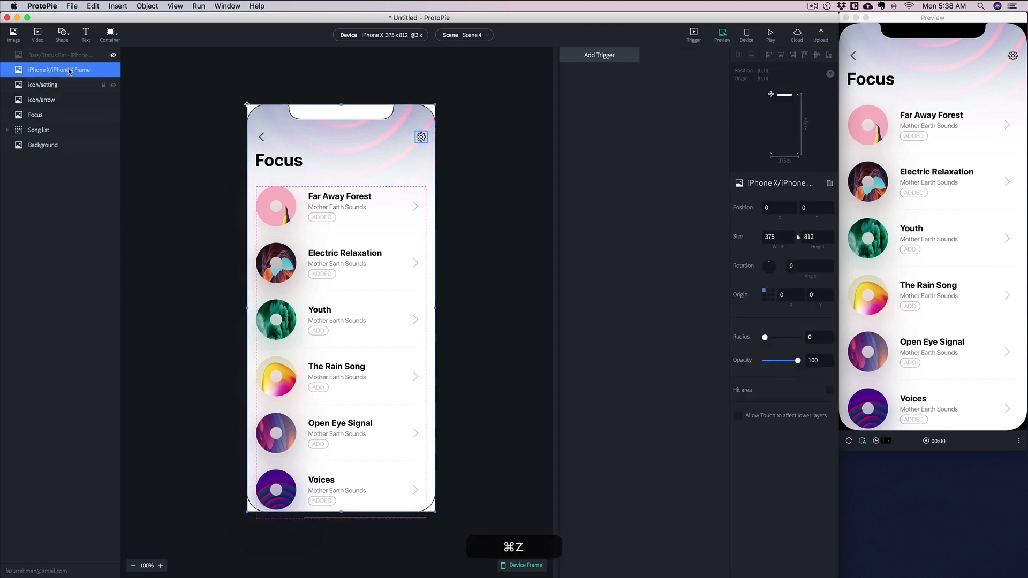
{"action": "key", "text": "Delete"}
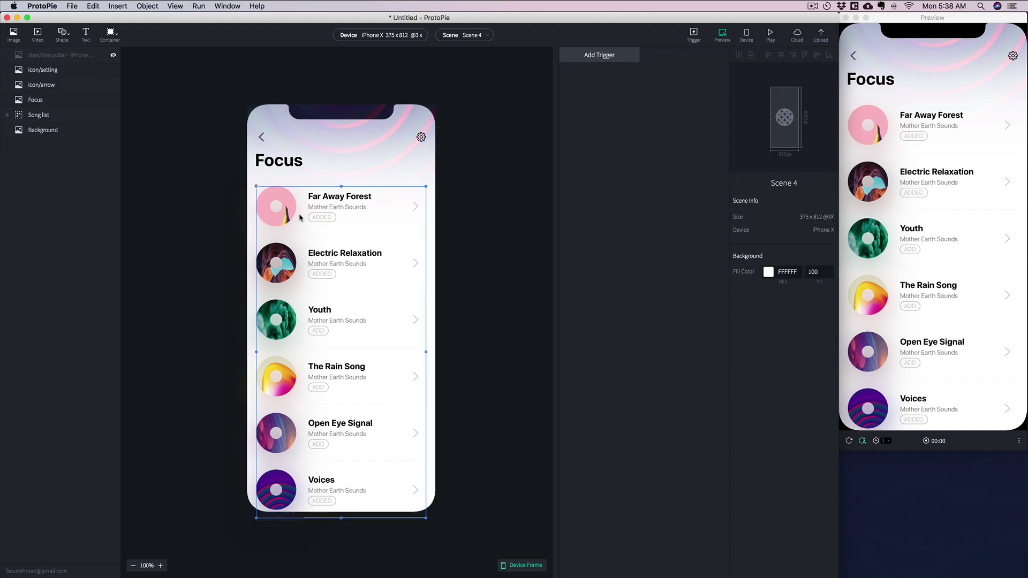
Step: Group the Focus title and Song list into a container, and add a Start trigger to Scene 4
{"action": "left_click", "coordinate": [278, 162], "text": "shift"}
{"action": "key", "text": "ctrl+g"}
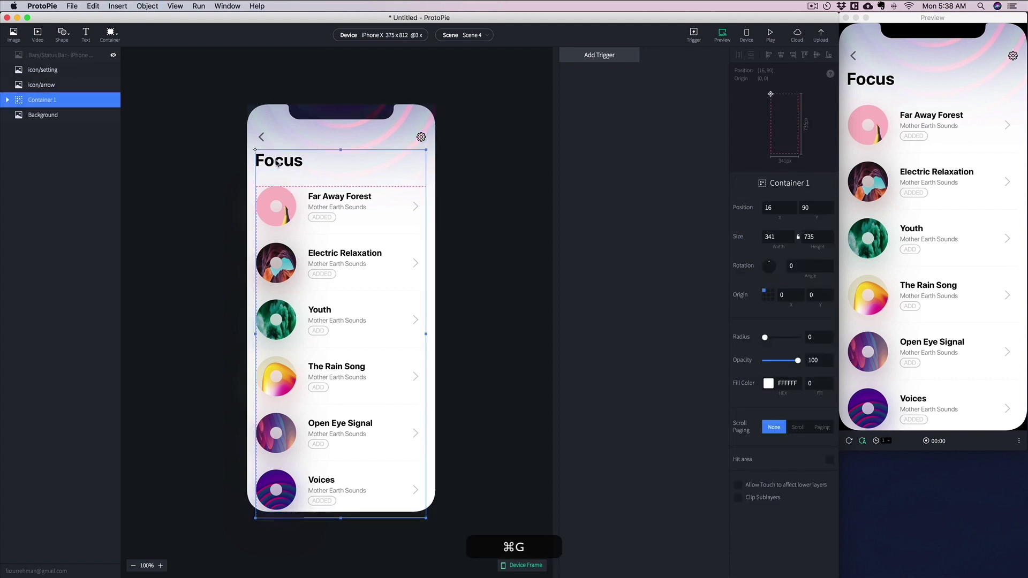
{"action": "left_click", "coordinate": [609, 58]}
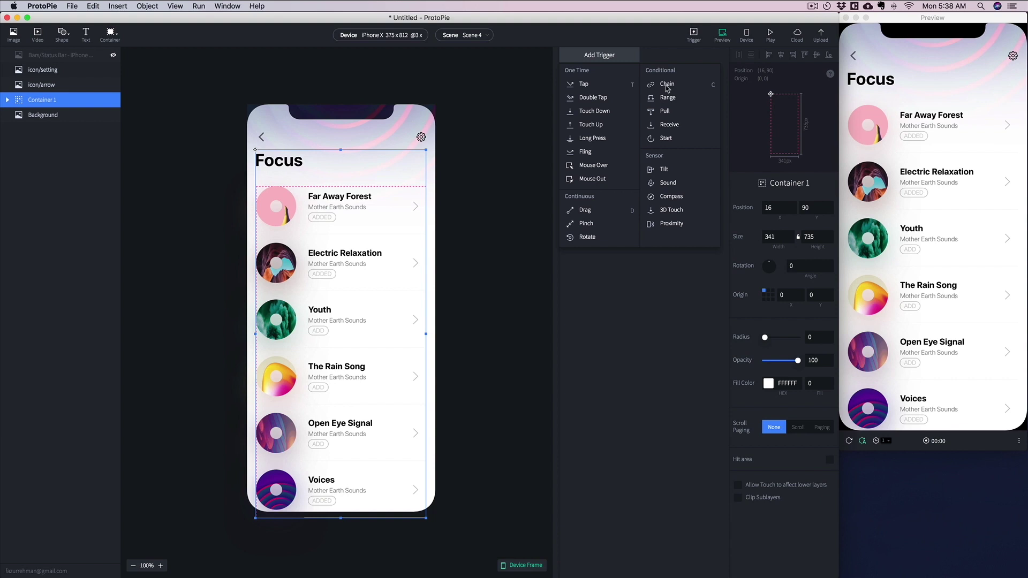
{"action": "left_click", "coordinate": [666, 139]}
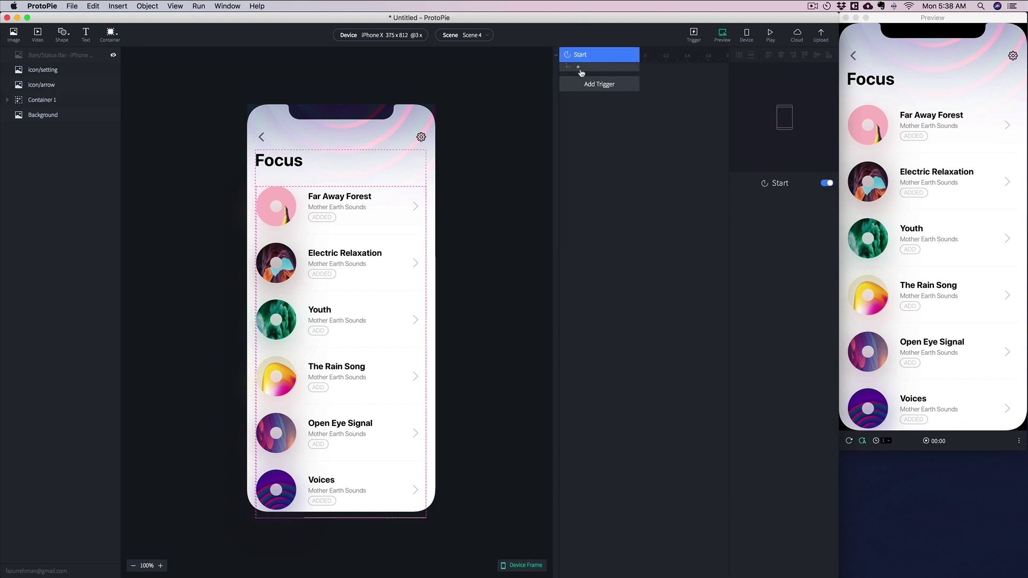
Step: Add a Move response for Container 1 to the Start trigger, moving it to Y 90
{"action": "left_click", "coordinate": [46, 104]}
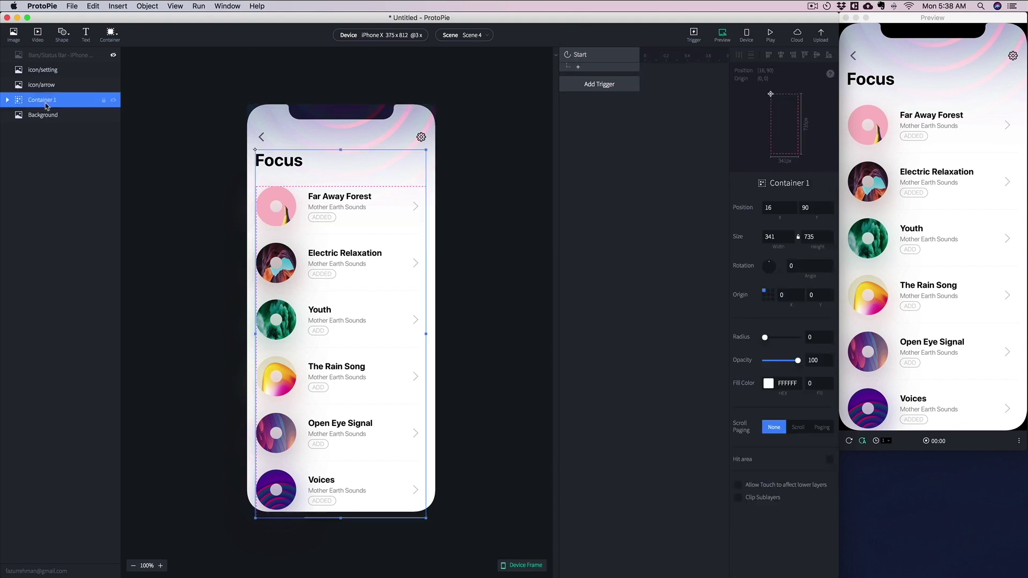
{"action": "key", "text": "super+c"}
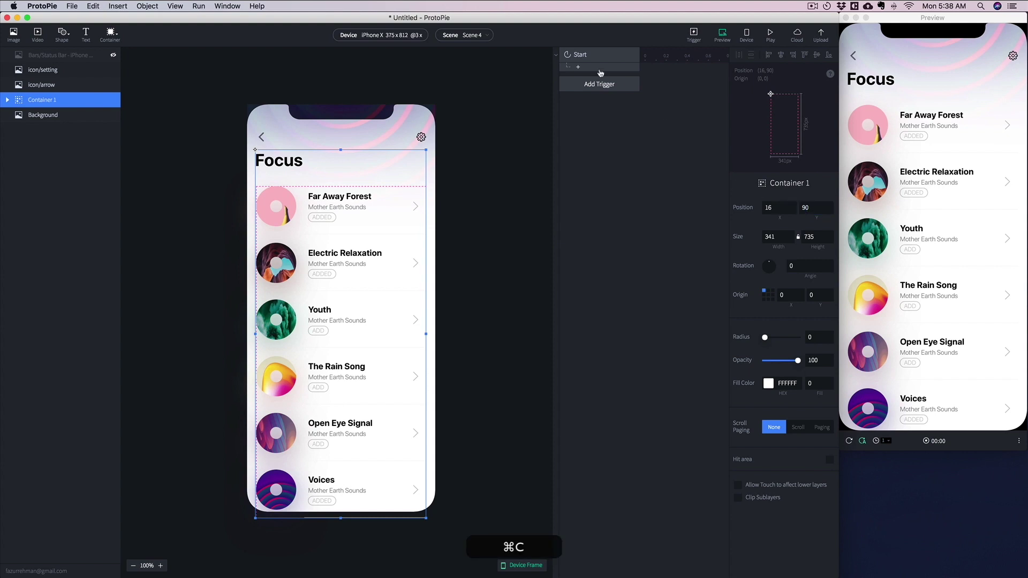
{"action": "left_click", "coordinate": [609, 69]}
{"action": "left_click", "coordinate": [594, 84]}
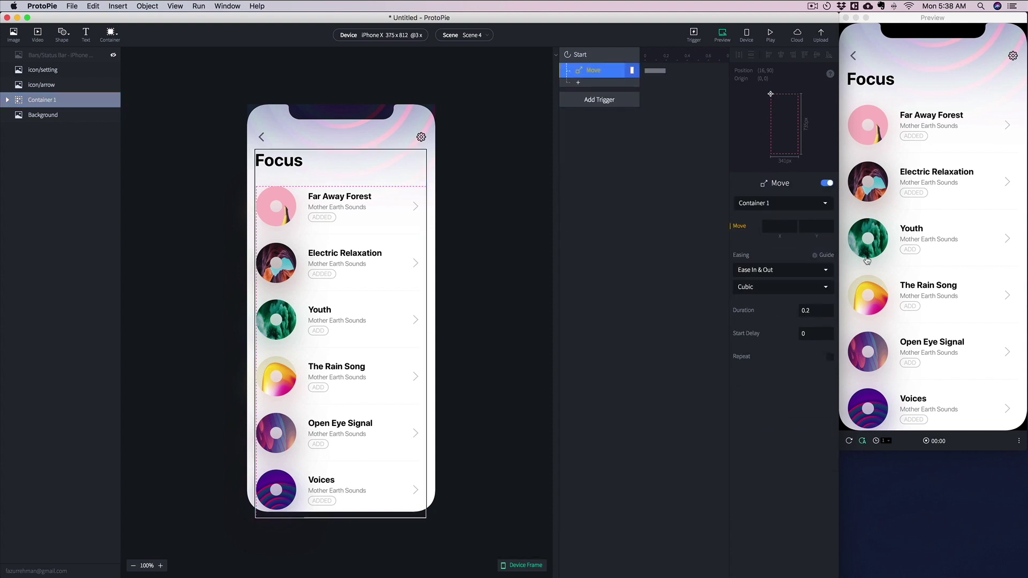
{"action": "key", "text": "super+v"}
{"action": "key", "text": "Escape"}
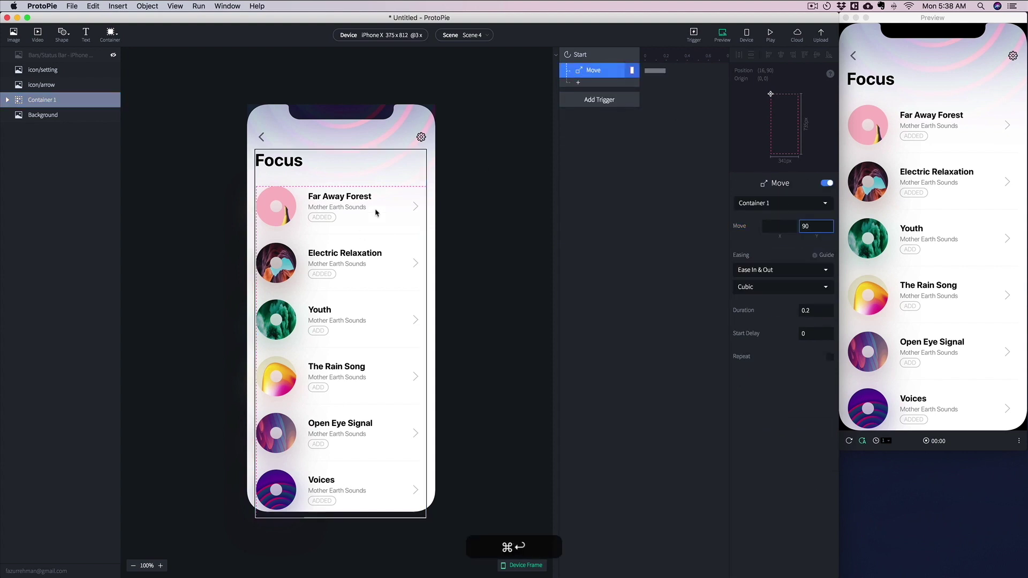
Step: Offset the Container 1 layer 200 down from its current Y position, to Y 290
{"action": "left_click", "coordinate": [410, 180]}
{"action": "left_click", "coordinate": [811, 209]}
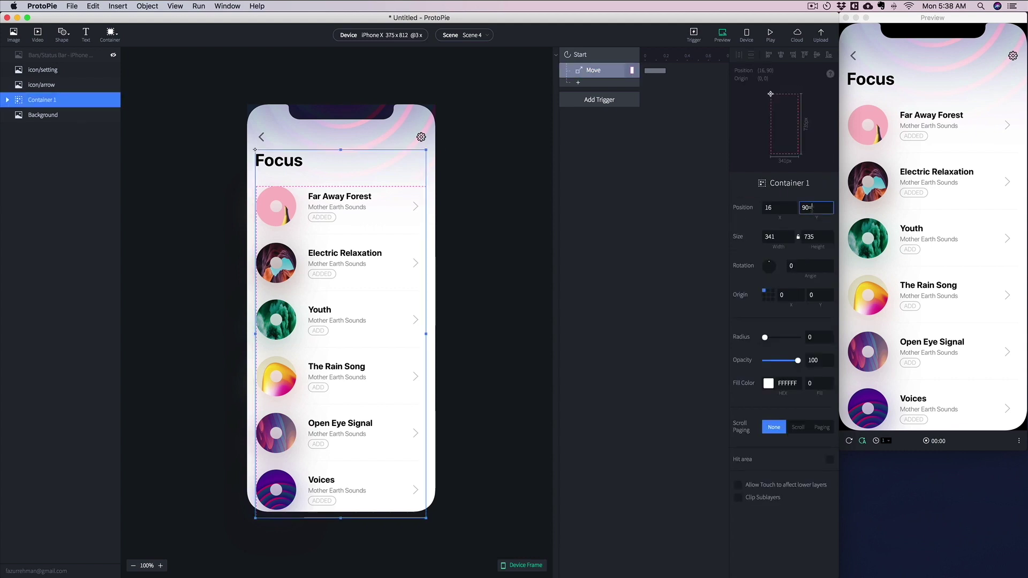
{"action": "type", "text": "+"}
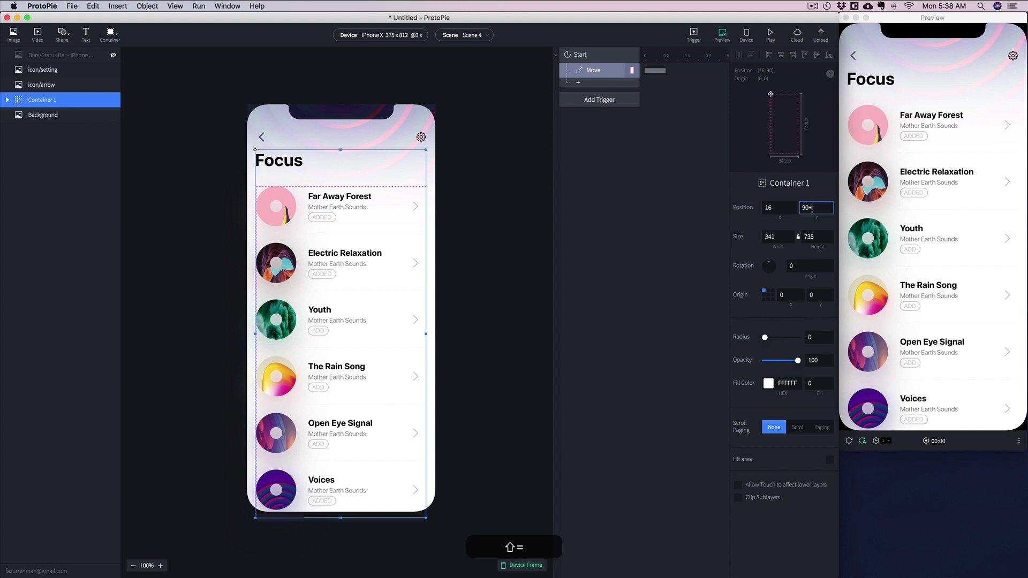
{"action": "type", "text": "200"}
{"action": "key", "text": "Return"}
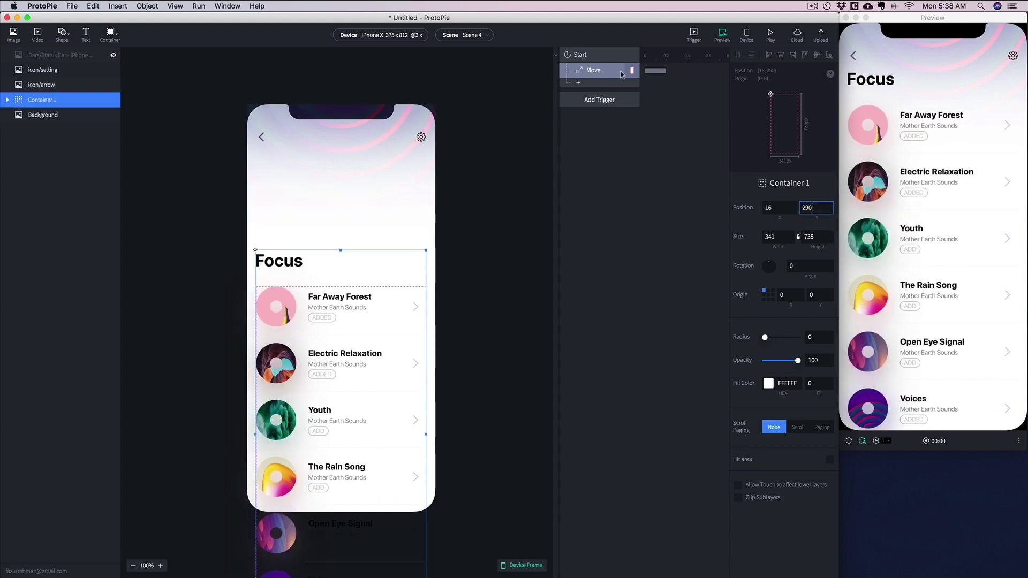
Step: Add an Opacity response for Container 1 to the Start trigger, changing it to 100
{"action": "left_click", "coordinate": [578, 83]}
{"action": "left_click", "coordinate": [581, 152]}
{"action": "left_click", "coordinate": [765, 227]}
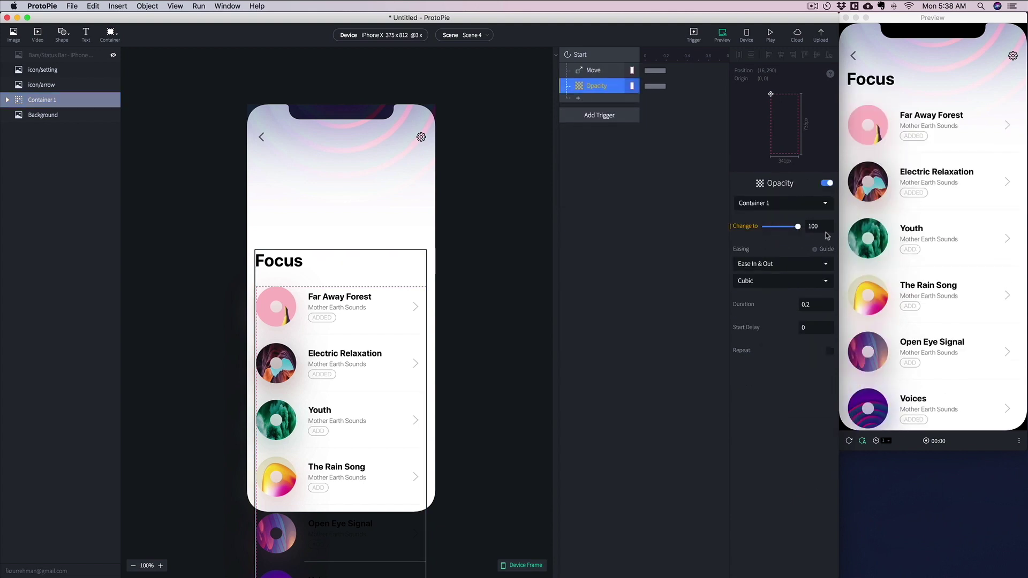
{"action": "left_click_drag", "start_coordinate": [765, 226], "coordinate": [798, 226]}
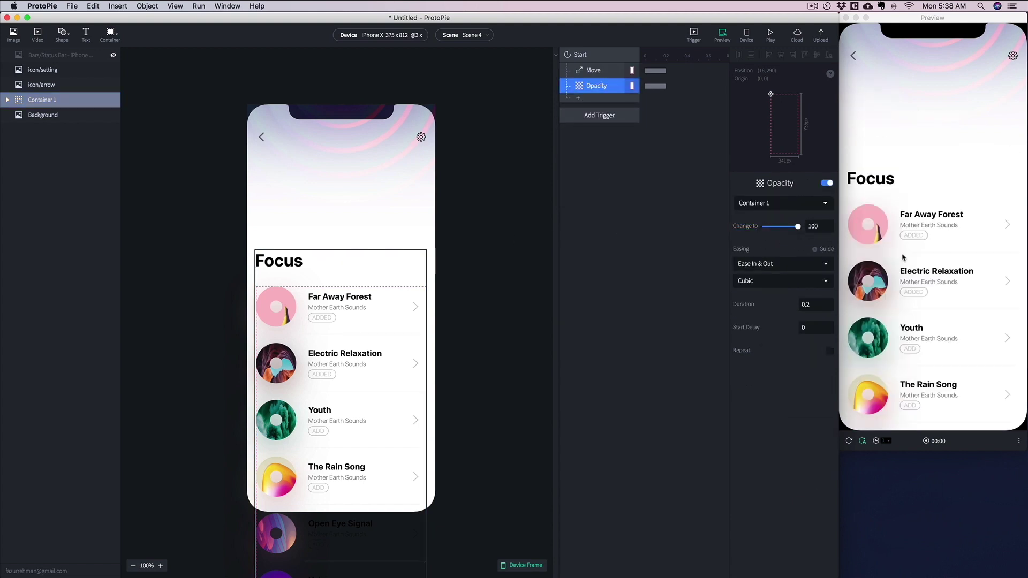
Step: Set the Container 1 layer's own opacity to 0
{"action": "left_click", "coordinate": [314, 357]}
{"action": "left_click", "coordinate": [273, 255]}
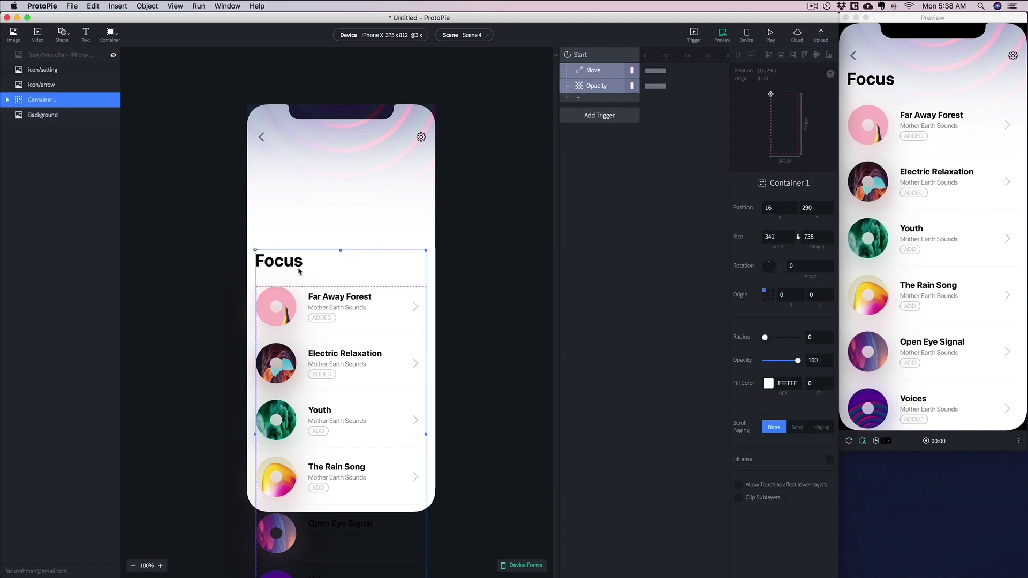
{"action": "left_click_drag", "start_coordinate": [797, 362], "coordinate": [764, 360]}
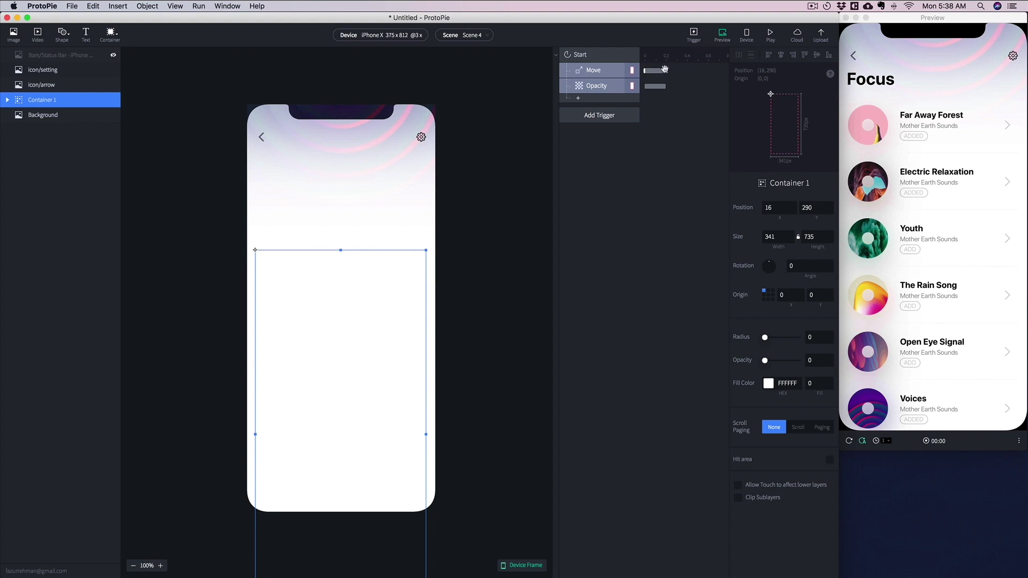
{"action": "left_click", "coordinate": [662, 142]}
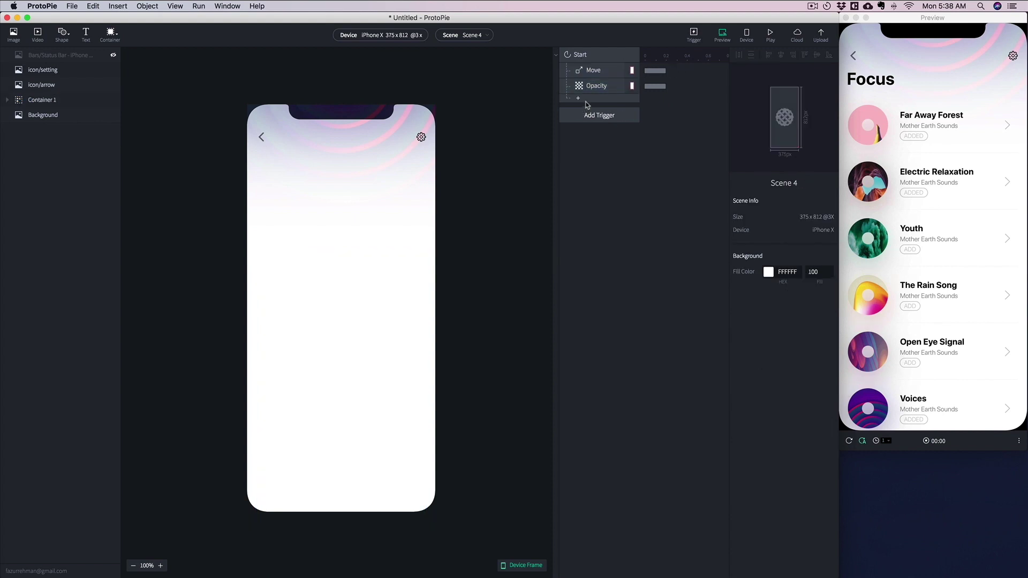
Step: Group the back arrow and settings icons into a container
{"action": "left_click", "coordinate": [261, 138]}
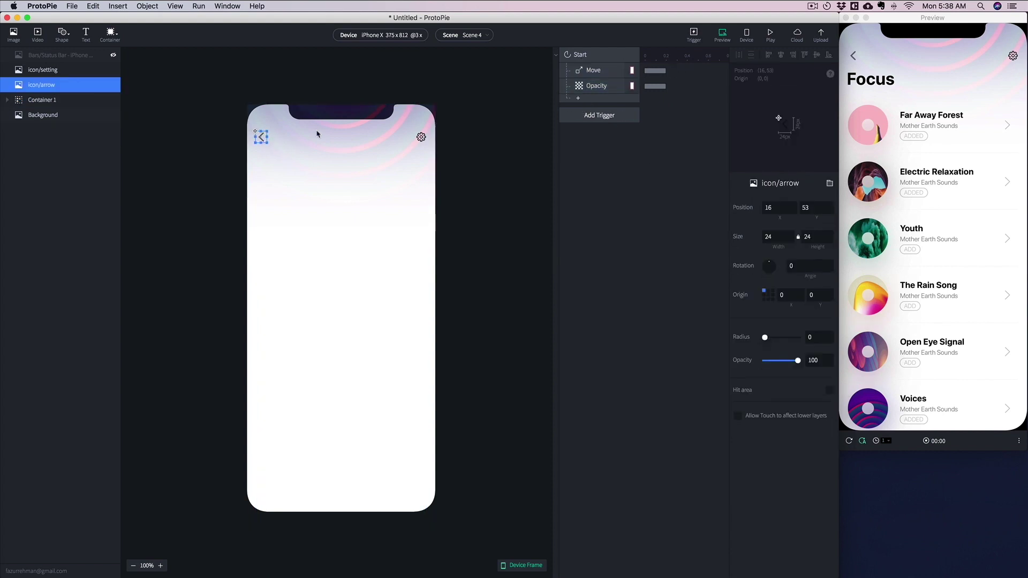
{"action": "left_click", "coordinate": [421, 137], "text": "shift"}
{"action": "key", "text": "super+g"}
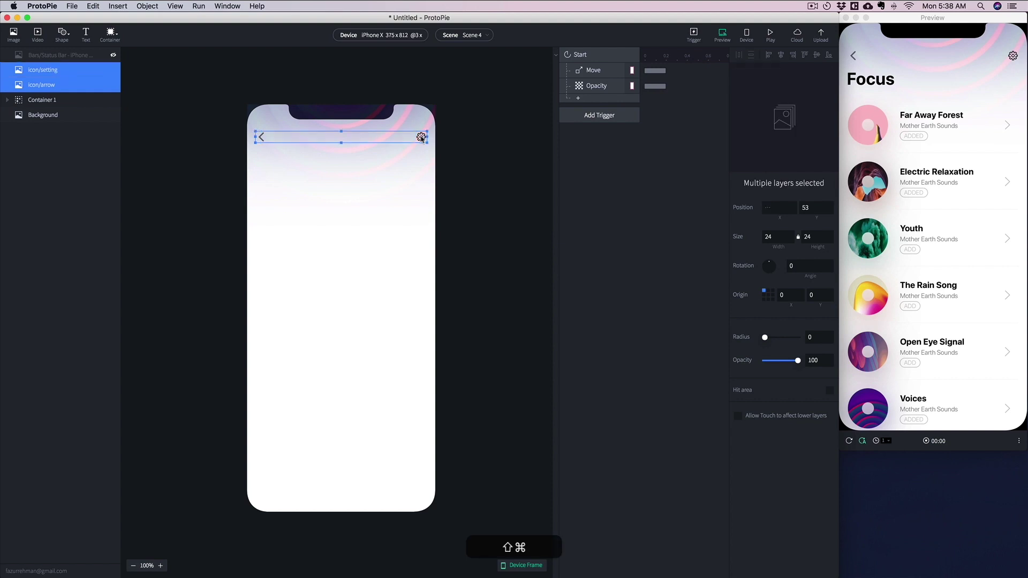
Step: Copy the icon container's Y position, then set its Y position to 20 and its opacity to 0
{"action": "left_click", "coordinate": [808, 207]}
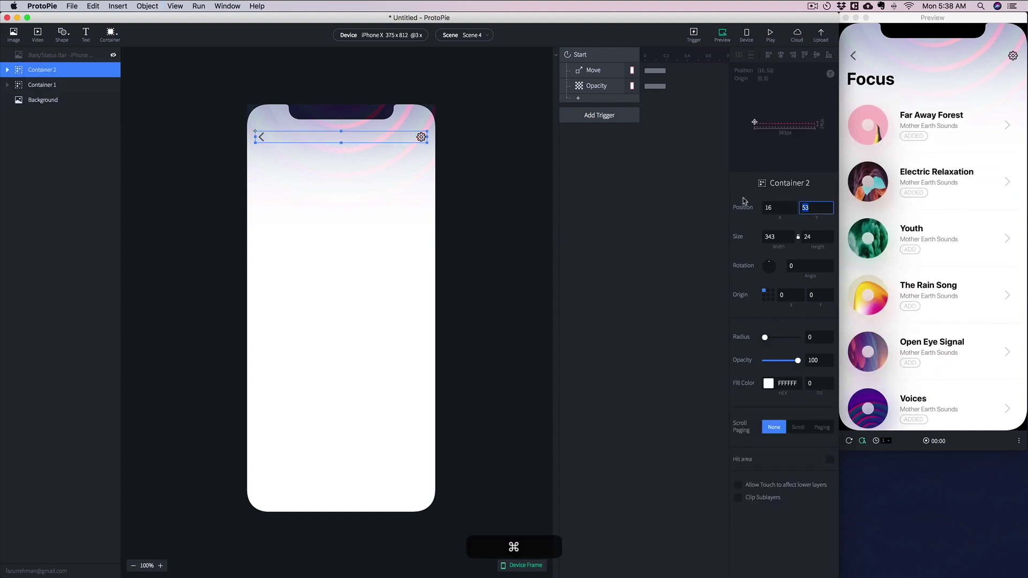
{"action": "key", "text": "super+c"}
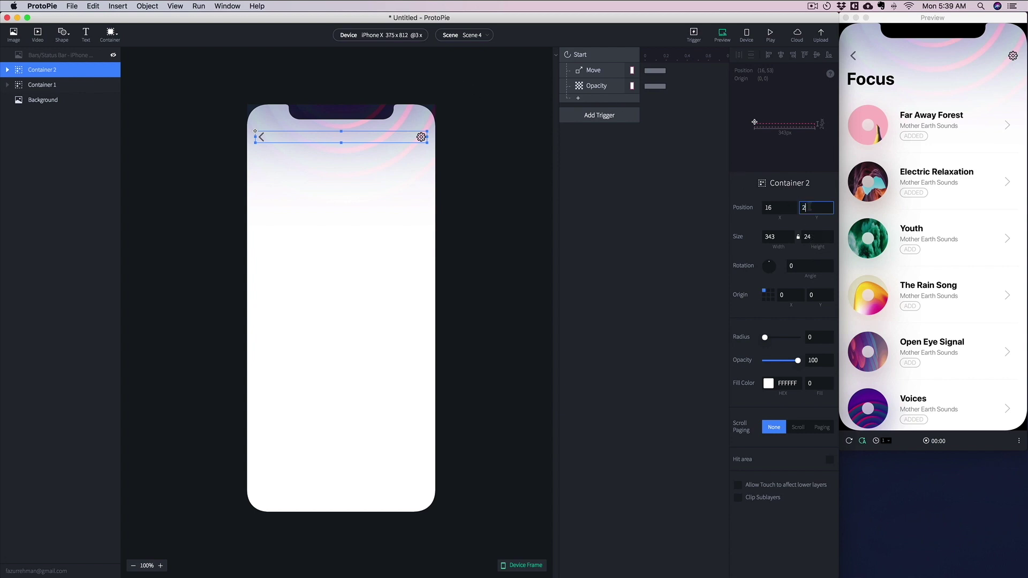
{"action": "key", "text": "Return"}
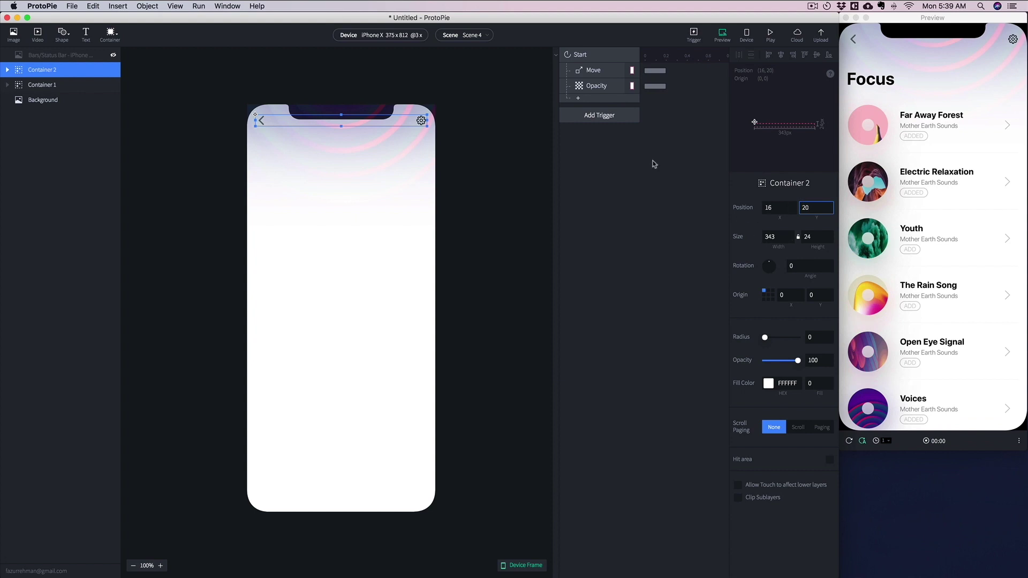
{"action": "left_click_drag", "start_coordinate": [779, 365], "coordinate": [764, 362]}
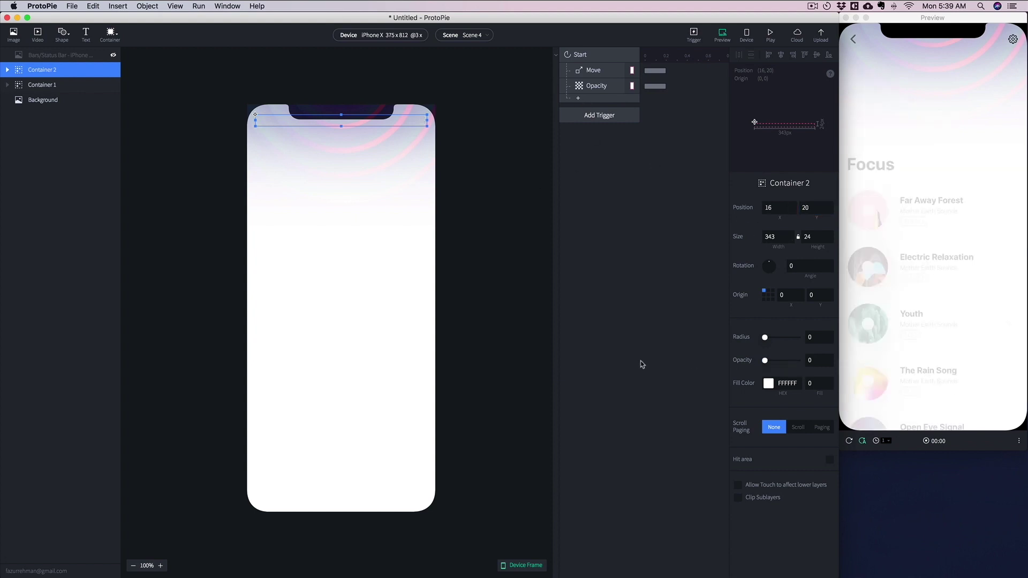
Step: Add a Move response for Container 2 to the Start trigger, pasting the copied Y position of 53 as its destination
{"action": "left_click", "coordinate": [578, 97]}
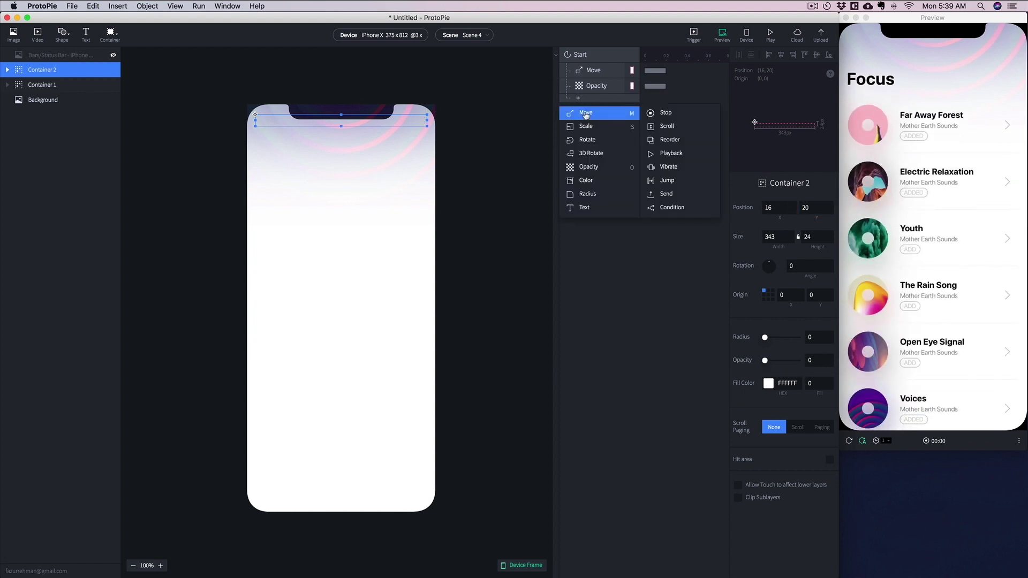
{"action": "left_click", "coordinate": [585, 113]}
{"action": "left_click", "coordinate": [815, 226]}
{"action": "key", "text": "super+v"}
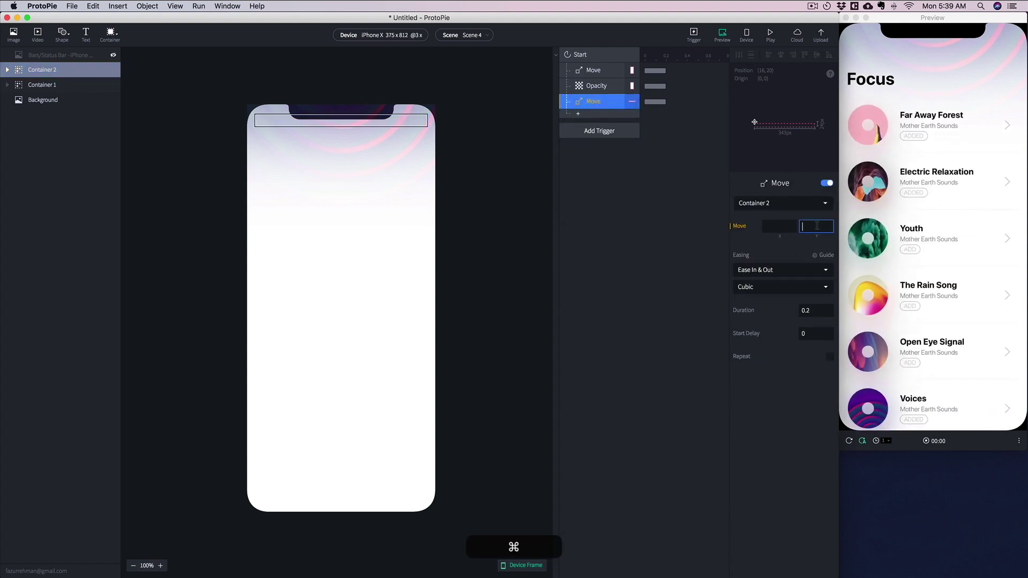
{"action": "key", "text": "Return"}
Step: Add an Opacity response for Container 2 to the Start trigger, changing it to 100
{"action": "left_click", "coordinate": [578, 113]}
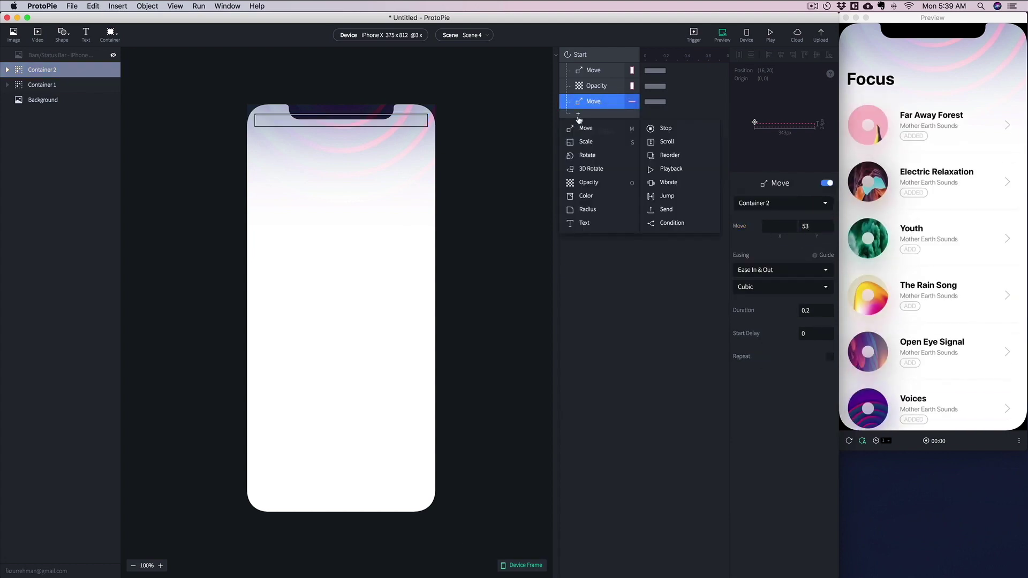
{"action": "left_click", "coordinate": [587, 182]}
{"action": "left_click_drag", "start_coordinate": [784, 226], "coordinate": [807, 225]}
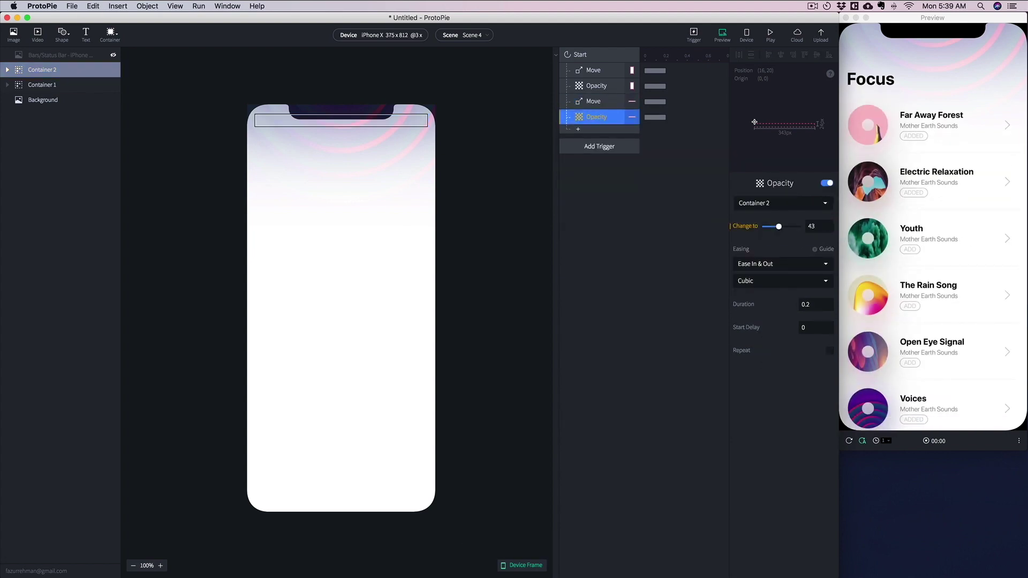
Step: Give all four Start responses Sine easing, a duration of 0.5 and a start delay of 0.1
{"action": "left_click", "coordinate": [593, 70], "text": "shift"}
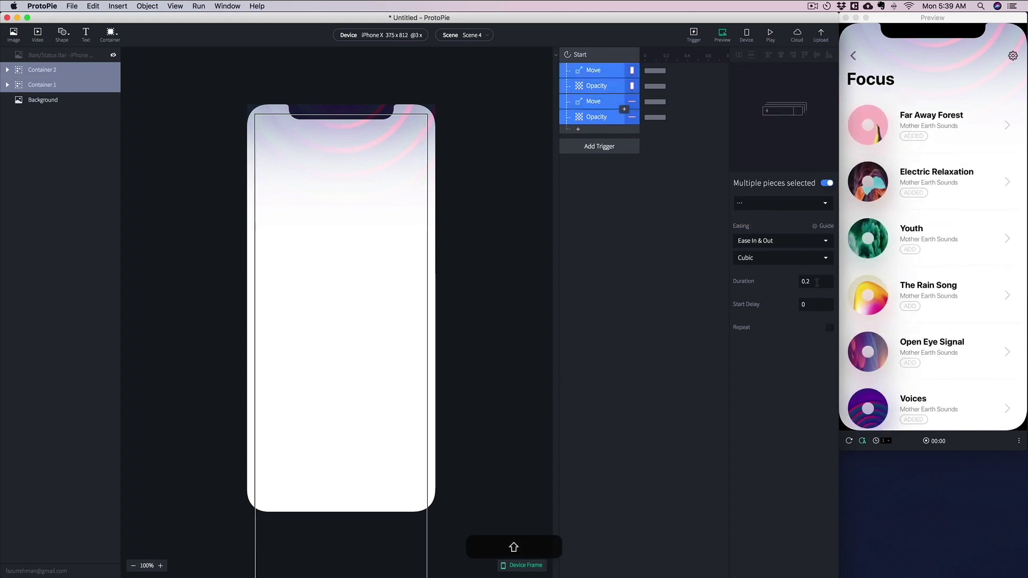
{"action": "left_click", "coordinate": [793, 259]}
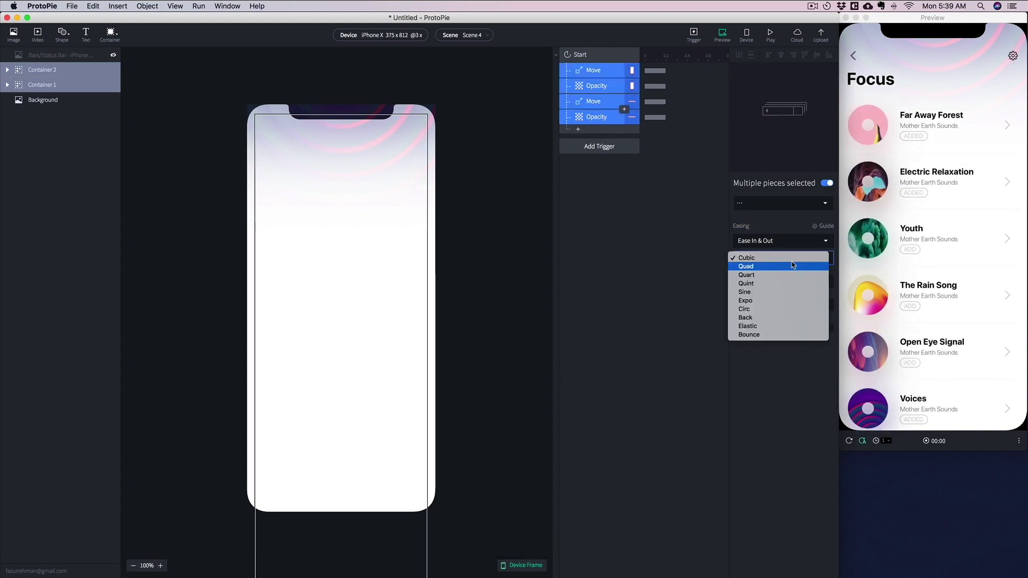
{"action": "left_click", "coordinate": [825, 292]}
{"action": "left_click", "coordinate": [822, 280]}
{"action": "type", "text": "5"}
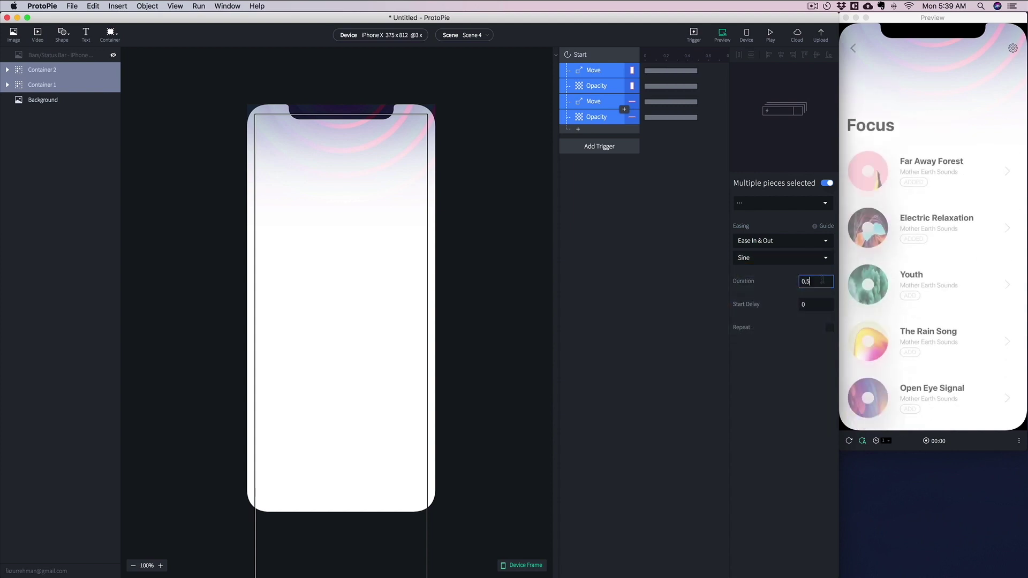
{"action": "key", "text": "Tab"}
{"action": "type", "text": "0."}
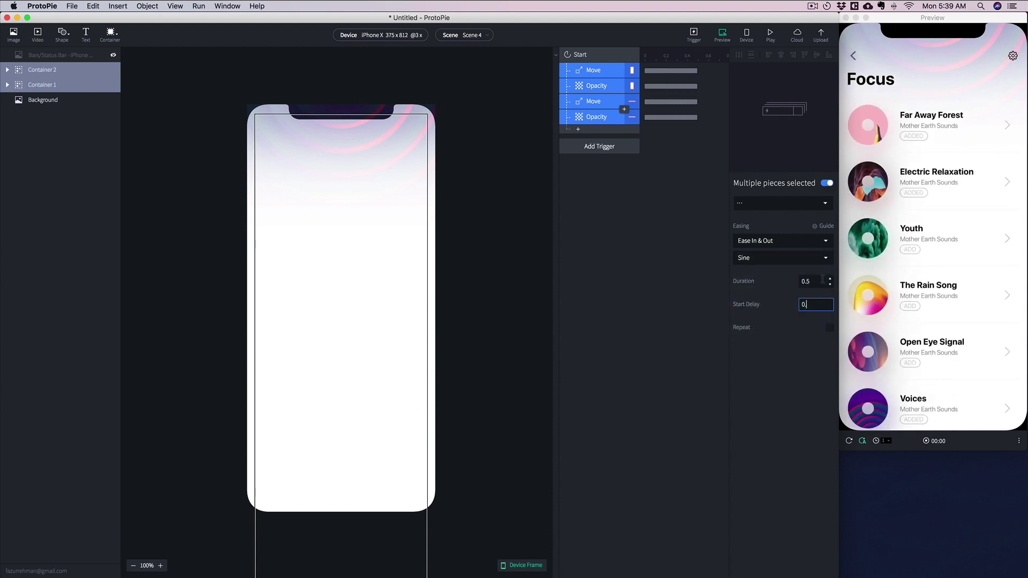
{"action": "type", "text": "1"}
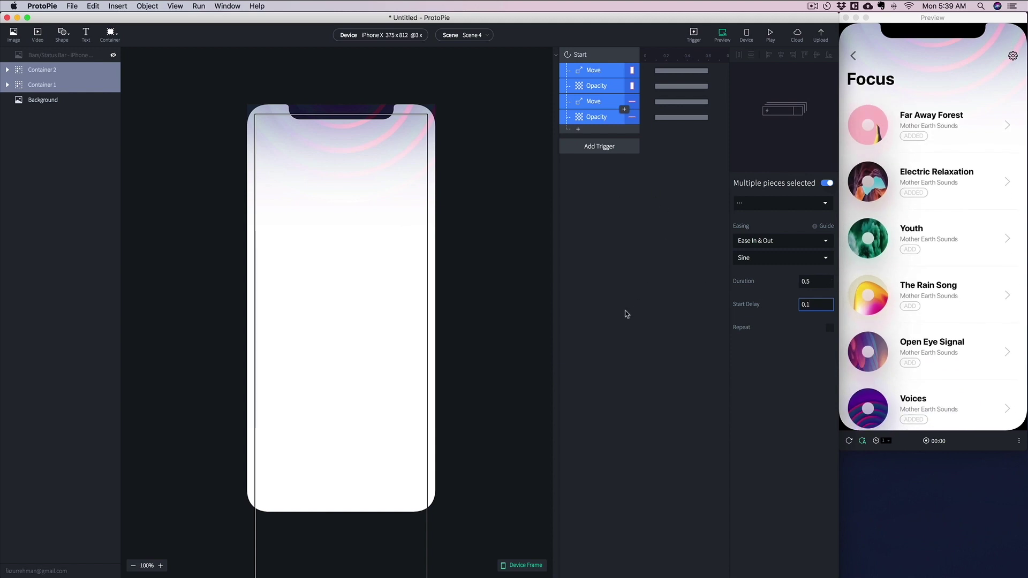
Step: Shift Container 2's Move and Opacity responses on the timeline to a start delay of 0.13
{"action": "left_click", "coordinate": [626, 314]}
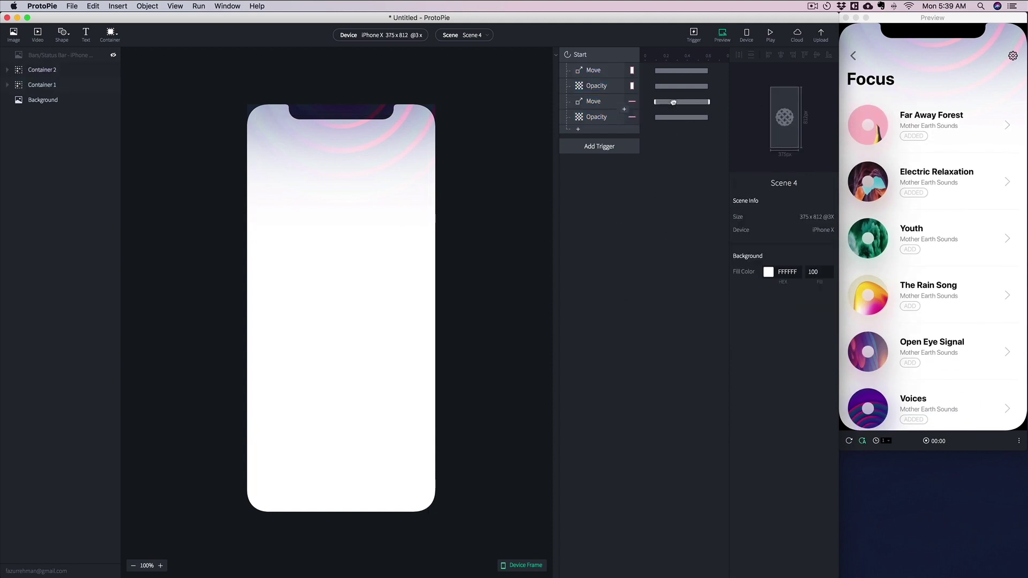
{"action": "left_click", "coordinate": [673, 101]}
{"action": "left_click", "coordinate": [675, 118]}
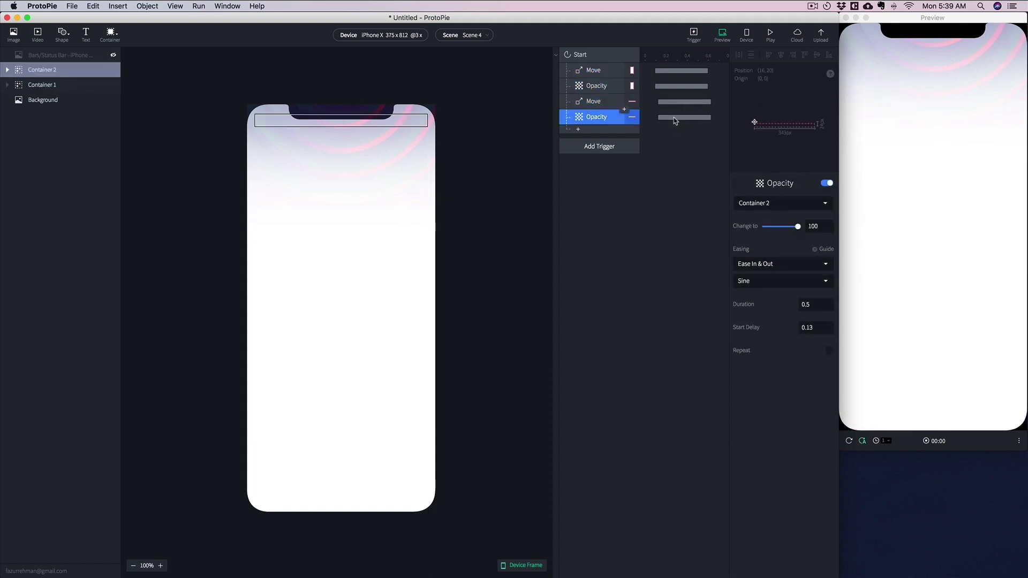
Step: Preview the prototype from Scene 1, going through the sign-in form to the home screen and opening the Focus card
{"action": "left_click", "coordinate": [467, 34]}
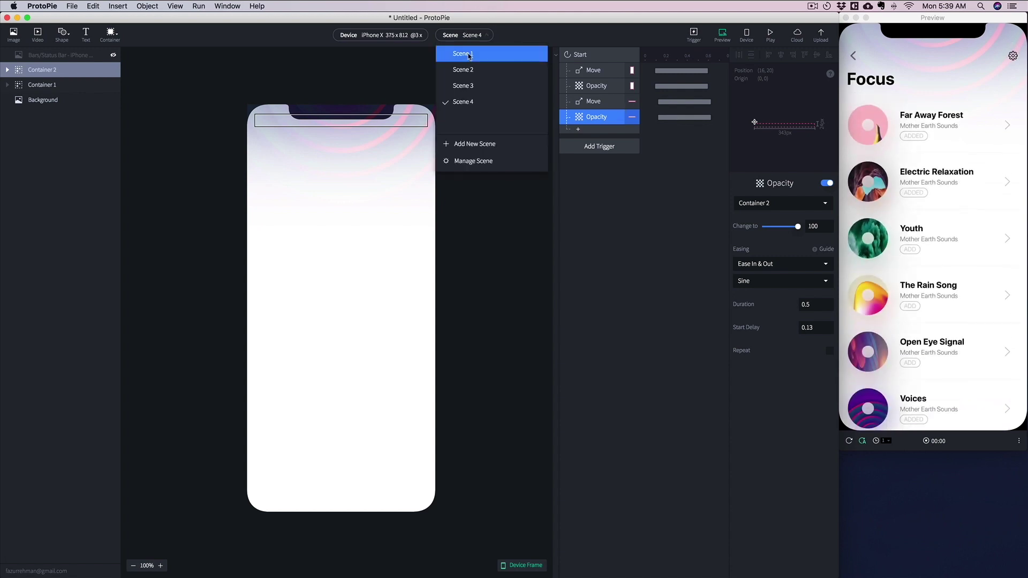
{"action": "left_click", "coordinate": [469, 54]}
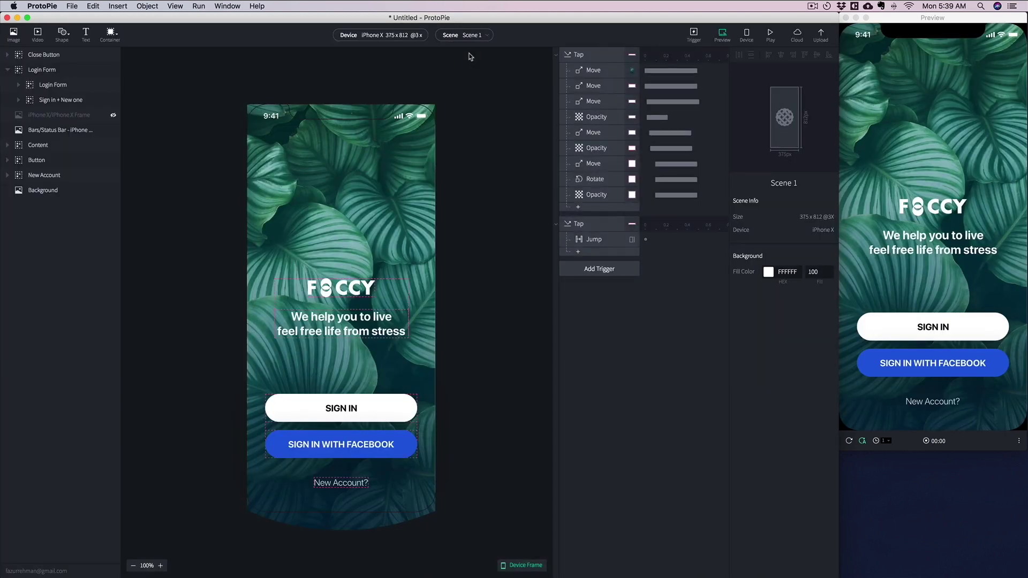
{"action": "left_click", "coordinate": [869, 284]}
{"action": "left_click", "coordinate": [934, 321]}
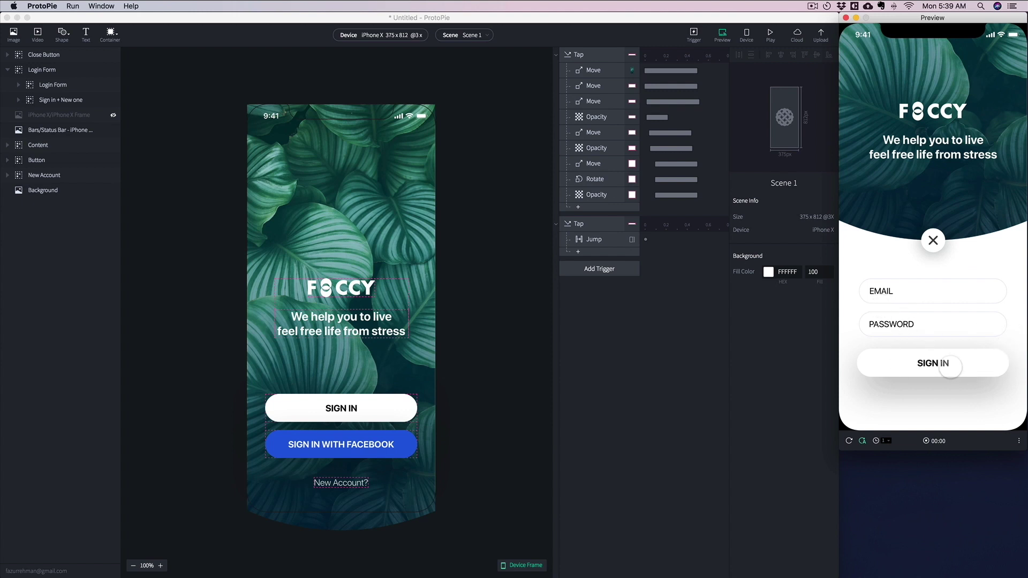
{"action": "left_click", "coordinate": [937, 367]}
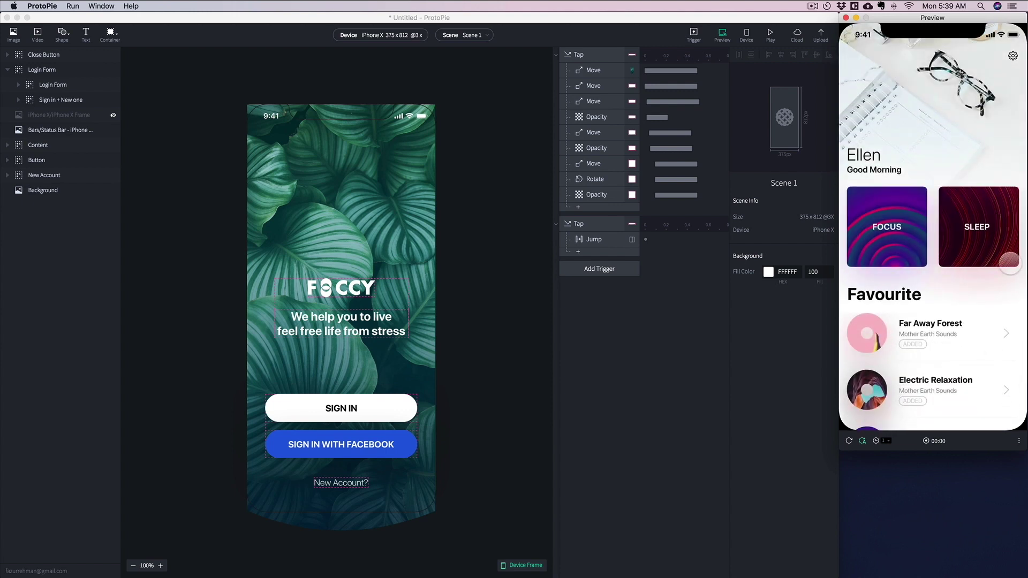
{"action": "mouse_move", "coordinate": [1011, 262]}
{"action": "left_mouse_down"}
{"action": "mouse_move", "coordinate": [921, 252]}
{"action": "mouse_move", "coordinate": [1019, 249]}
{"action": "left_mouse_up"}
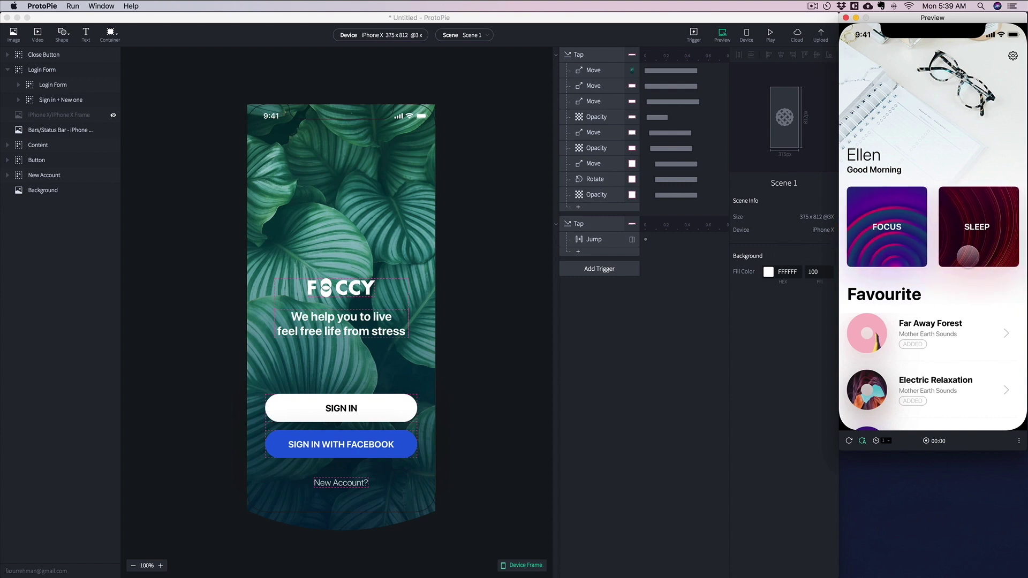
{"action": "mouse_move", "coordinate": [909, 385]}
{"action": "left_mouse_down"}
{"action": "mouse_move", "coordinate": [910, 332]}
{"action": "mouse_move", "coordinate": [910, 386]}
{"action": "left_mouse_up"}
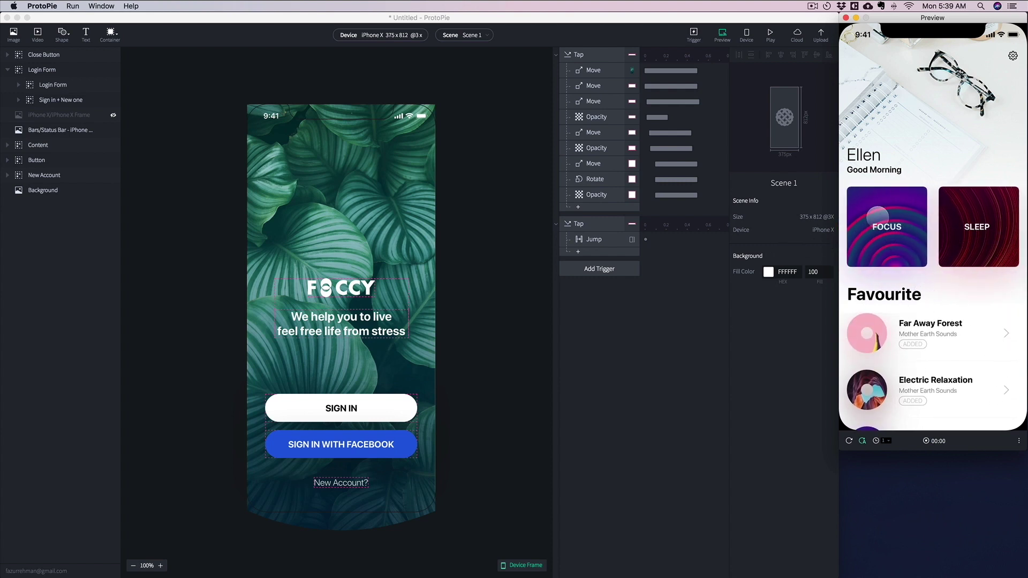
{"action": "left_click", "coordinate": [889, 222]}
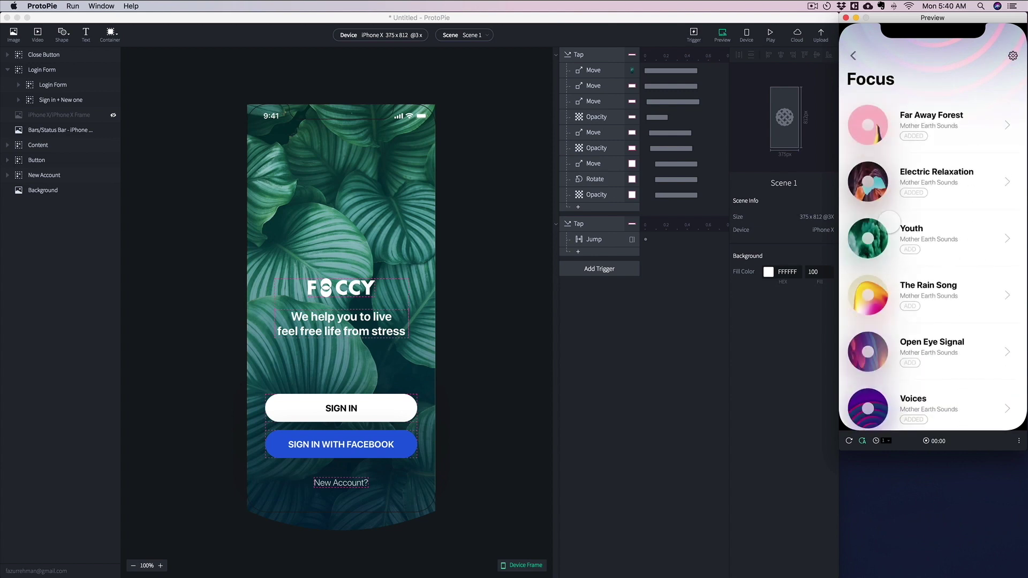